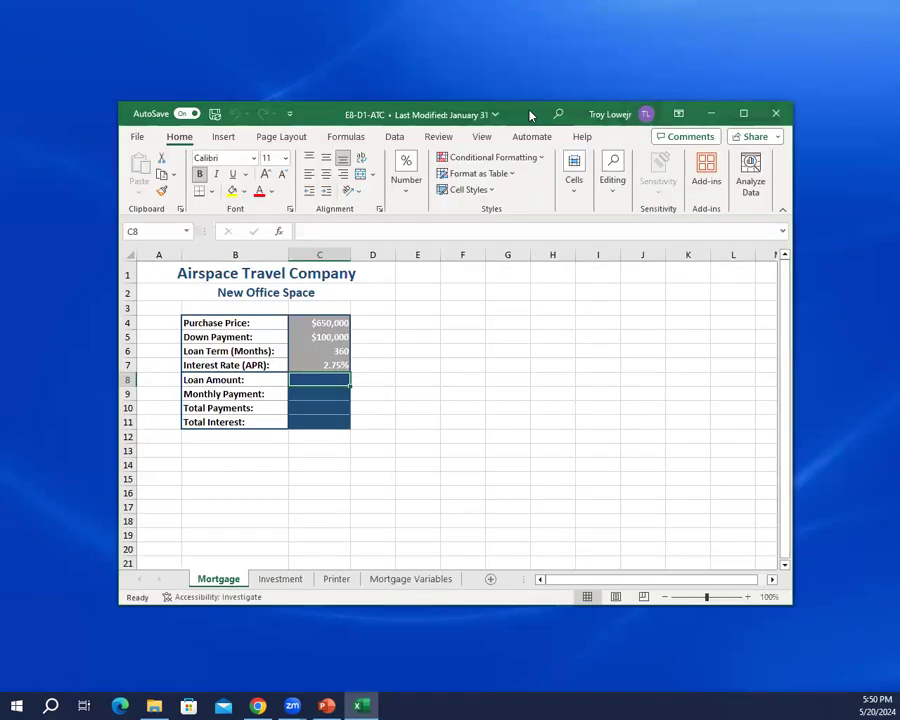
Step: Maximize the E8-D1-ATC workbook window, enlarge the sheet view to 130% and turn off AutoSave
{"action": "double_click", "coordinate": [530, 112]}
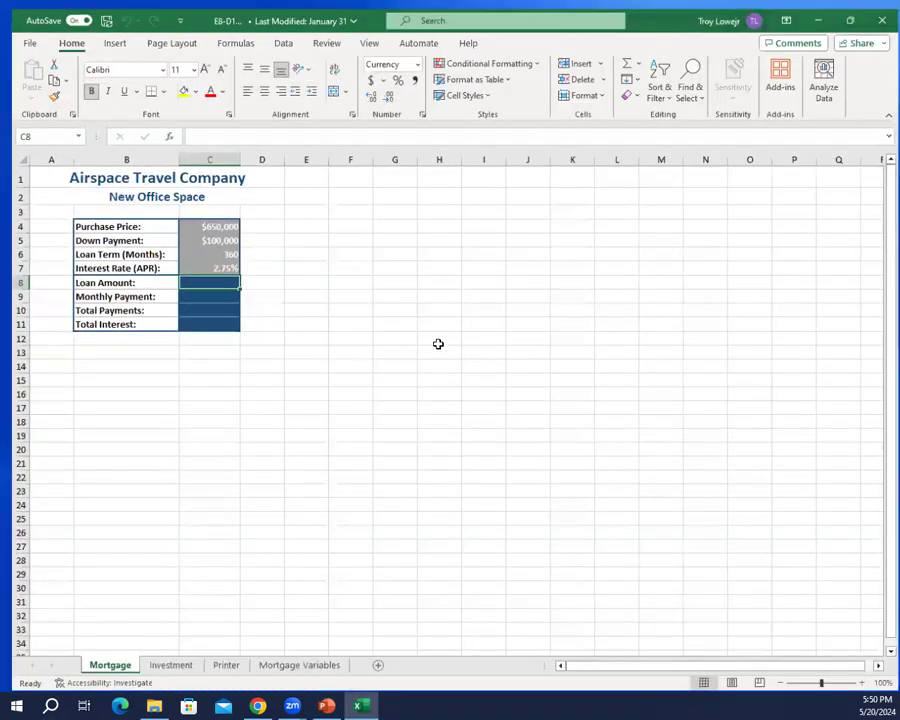
{"action": "scroll", "coordinate": [304, 285], "scroll_direction": "up", "scroll_amount": 2, "text": "ctrl"}
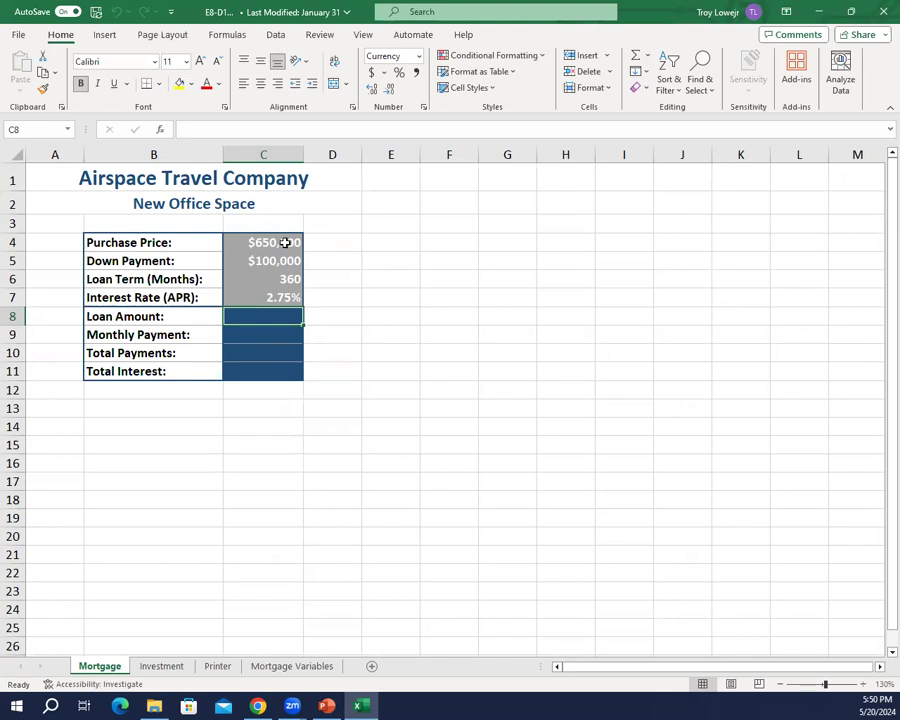
{"action": "left_click", "coordinate": [16, 35]}
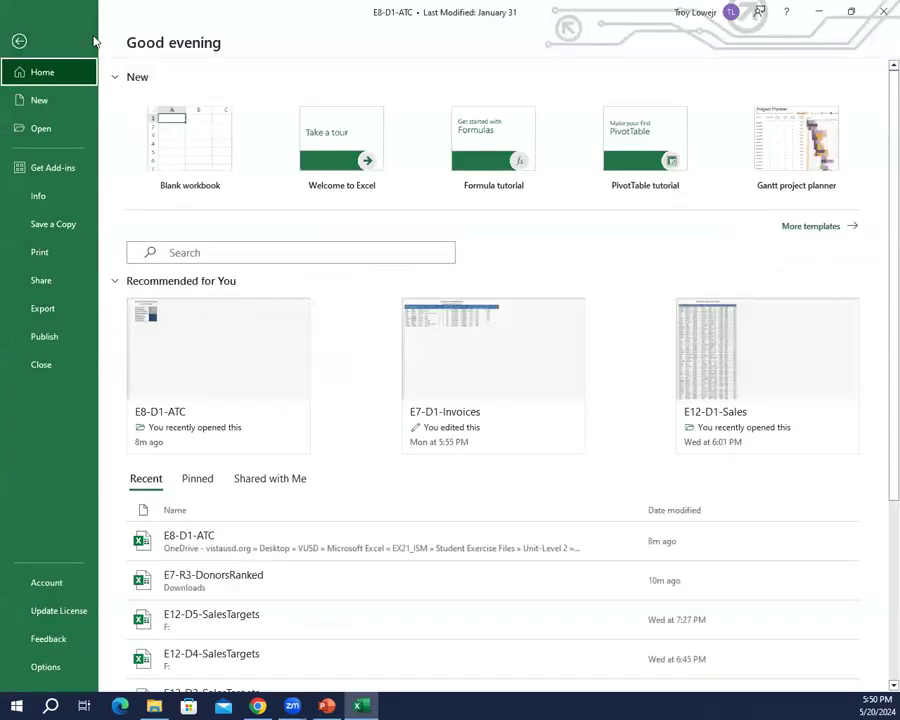
{"action": "key", "text": "Escape"}
{"action": "left_click", "coordinate": [66, 11]}
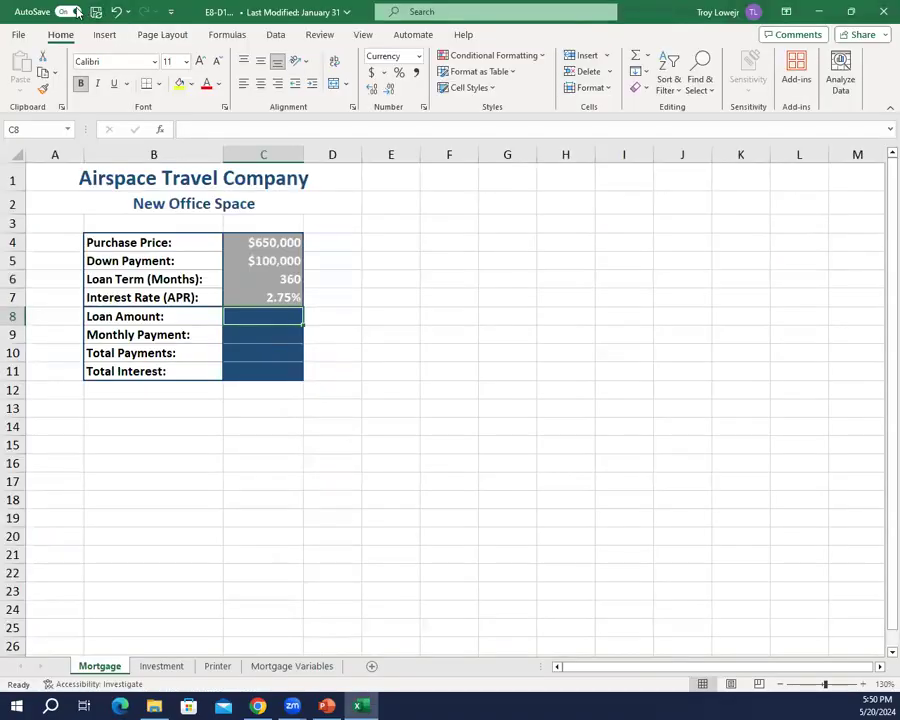
Step: Start saving the workbook under a new name and choose the root of USB DISK (F:) as the location
{"action": "left_click", "coordinate": [18, 36]}
{"action": "left_click", "coordinate": [40, 251]}
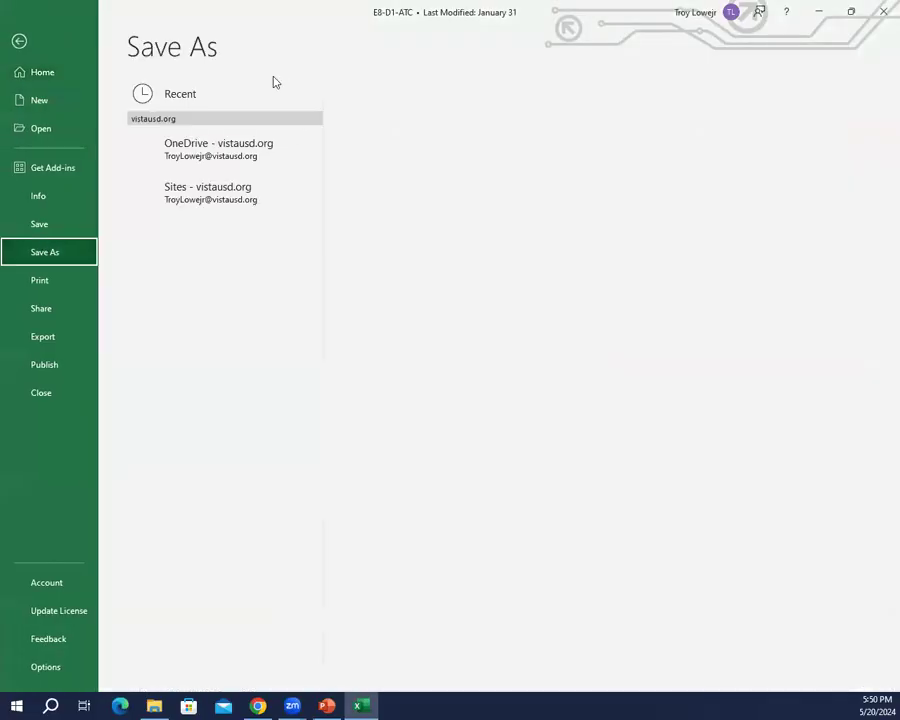
{"action": "left_click", "coordinate": [182, 311]}
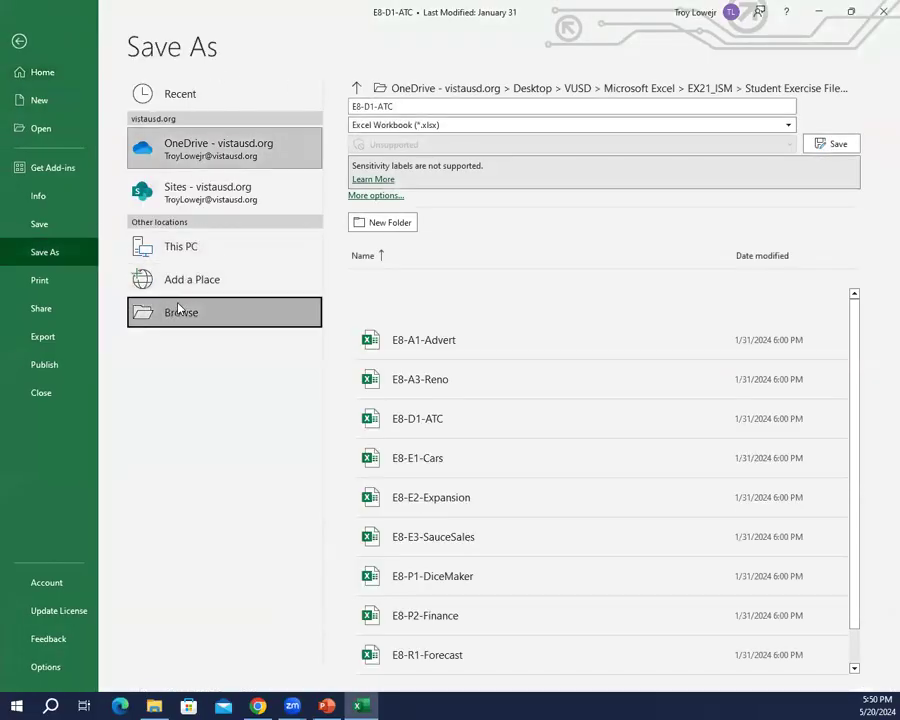
{"action": "scroll", "coordinate": [70, 228], "scroll_direction": "down", "scroll_amount": 5}
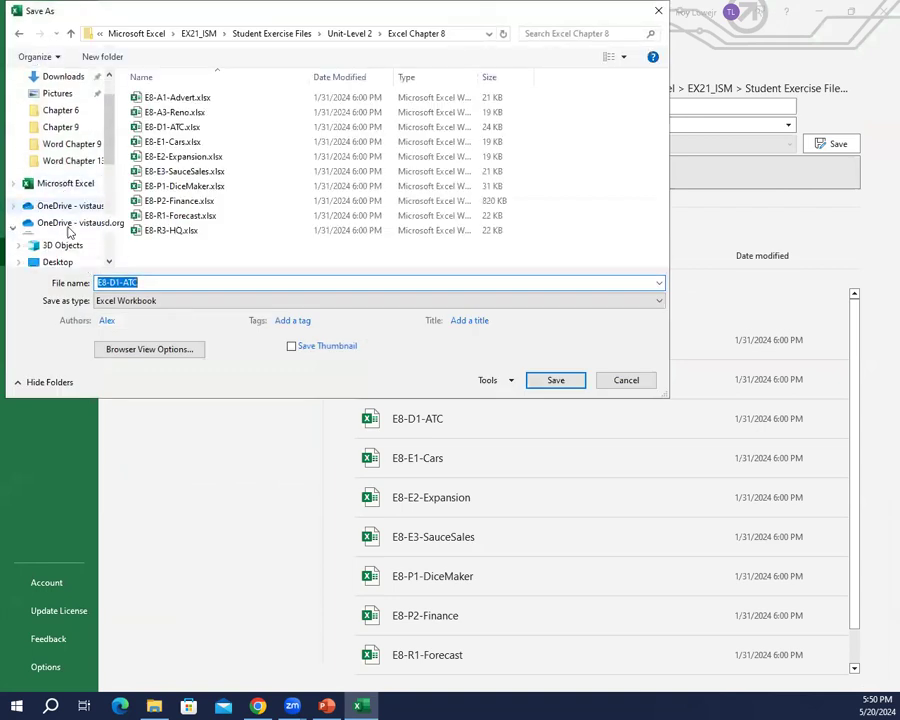
{"action": "scroll", "coordinate": [70, 235], "scroll_direction": "down", "scroll_amount": 3}
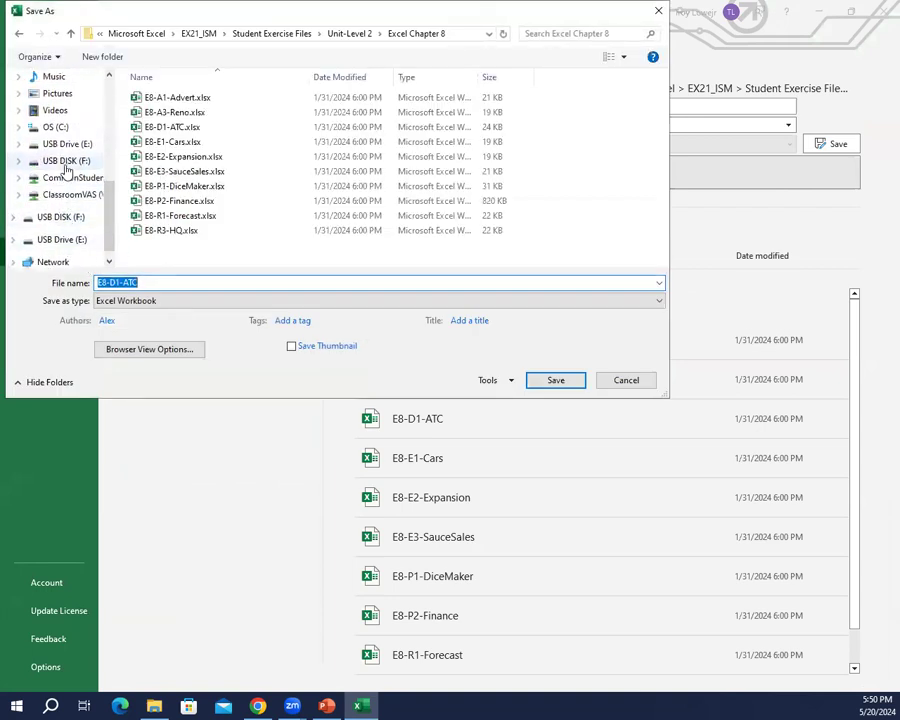
{"action": "left_click", "coordinate": [66, 161]}
{"action": "double_click", "coordinate": [170, 128]}
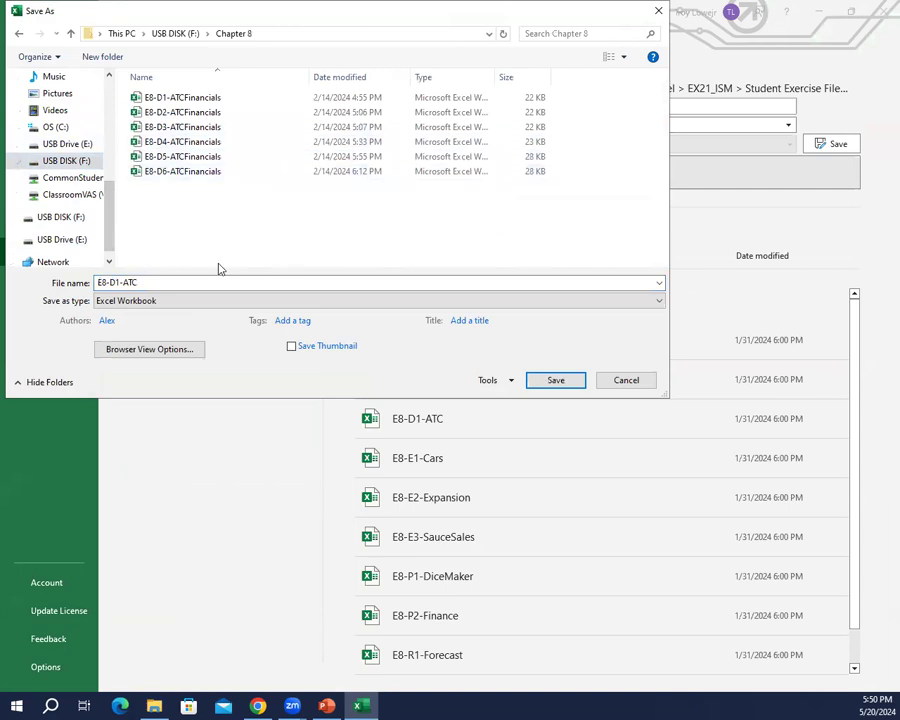
{"action": "key", "text": "BackSpace"}
Step: Name the copy E8-D1-ATCFinancials and save it as an Excel workbook
{"action": "scroll", "coordinate": [275, 215], "scroll_direction": "down", "scroll_amount": 5}
{"action": "left_click", "coordinate": [171, 282]}
{"action": "double_click", "coordinate": [171, 282]}
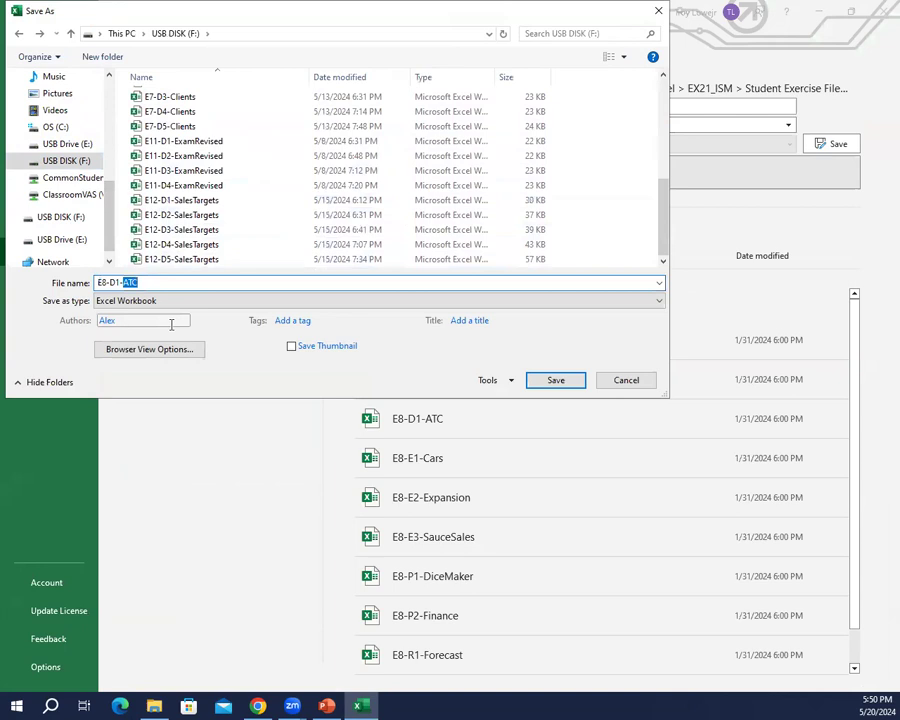
{"action": "key", "text": "Right"}
{"action": "type", "text": "Financials"}
{"action": "key", "text": "Return"}
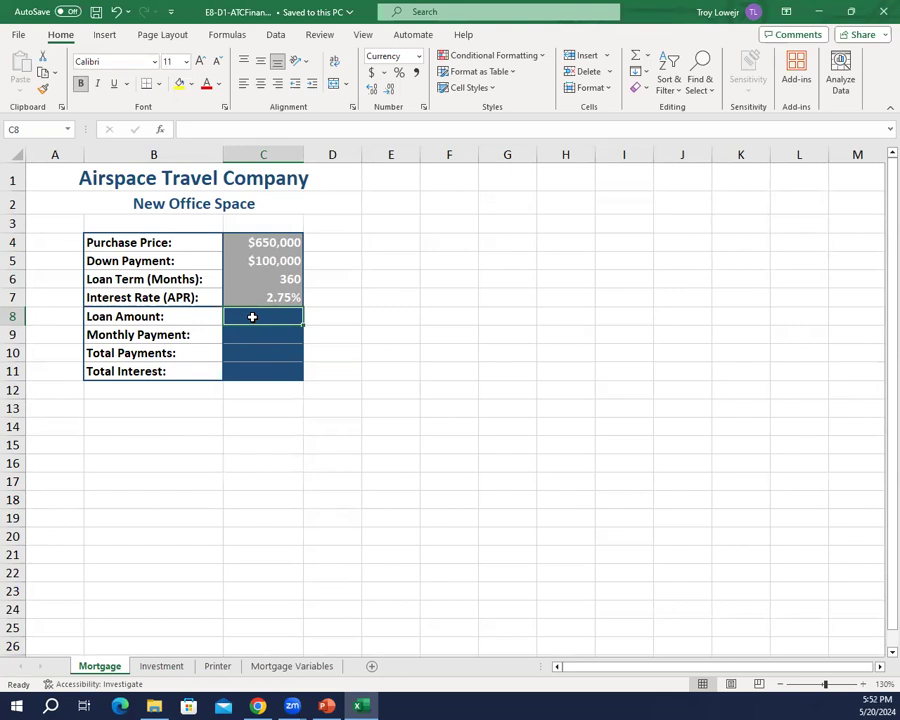
Step: Calculate the loan amount in C8 with the formula =C4-C5, and review the purchase price, down payment and loan amount cells
{"action": "type", "text": "="}
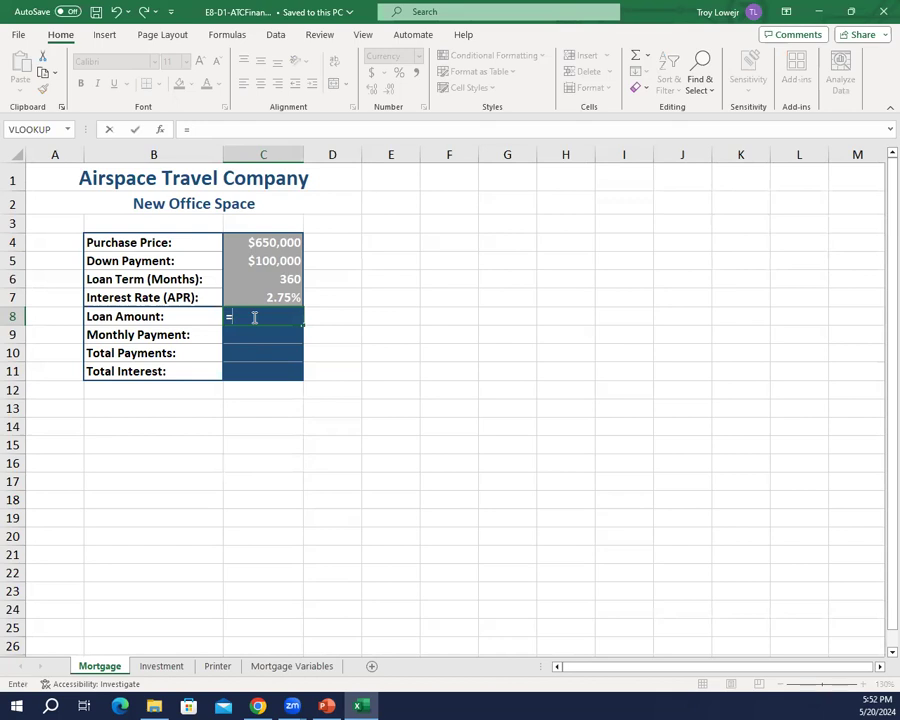
{"action": "type", "text": "c4"}
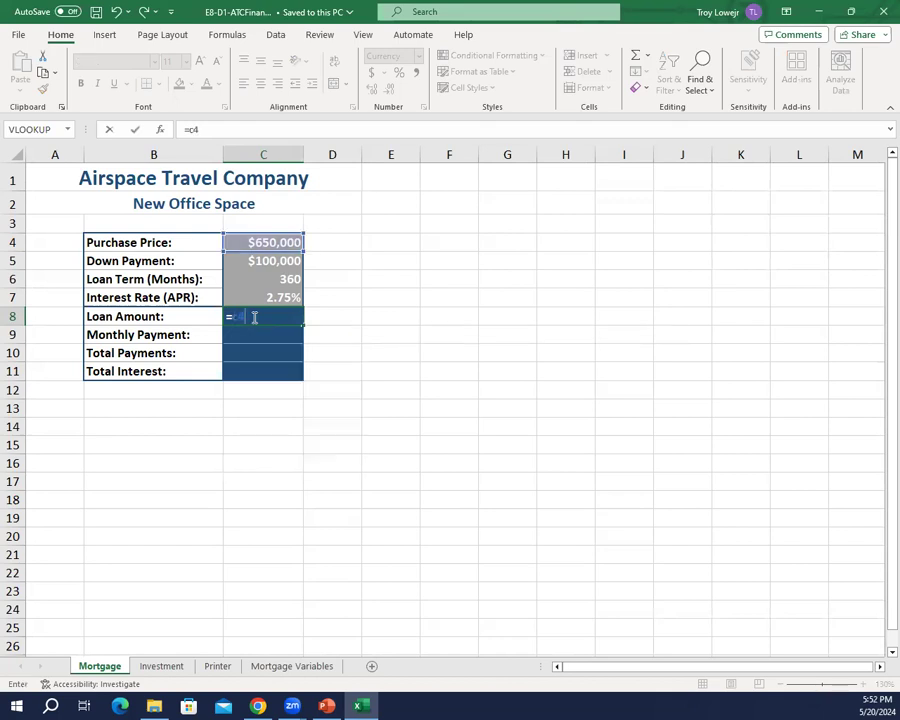
{"action": "type", "text": "-c5"}
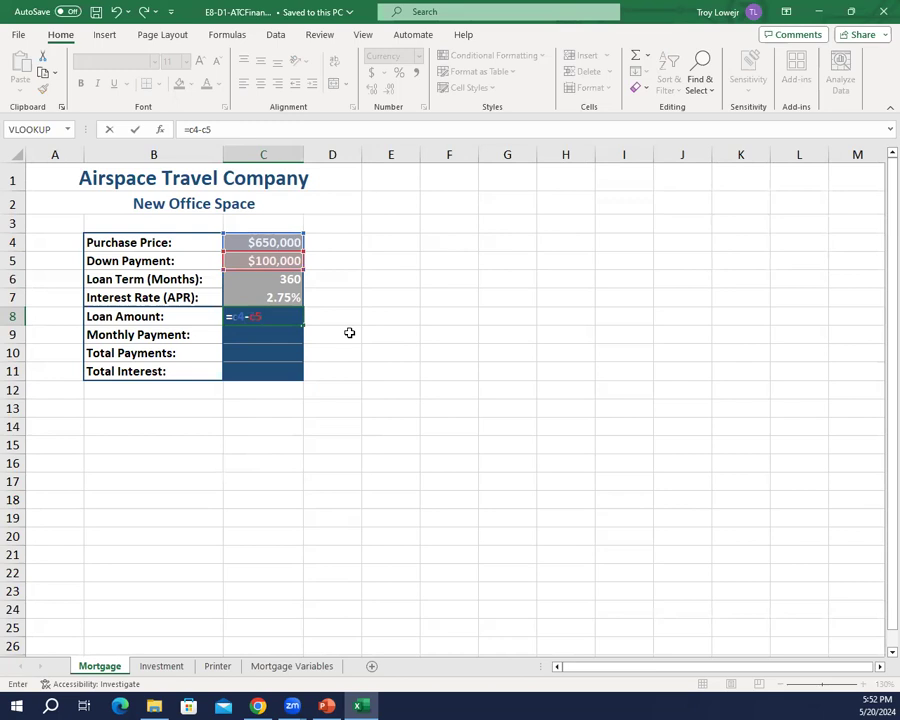
{"action": "key", "text": "Return"}
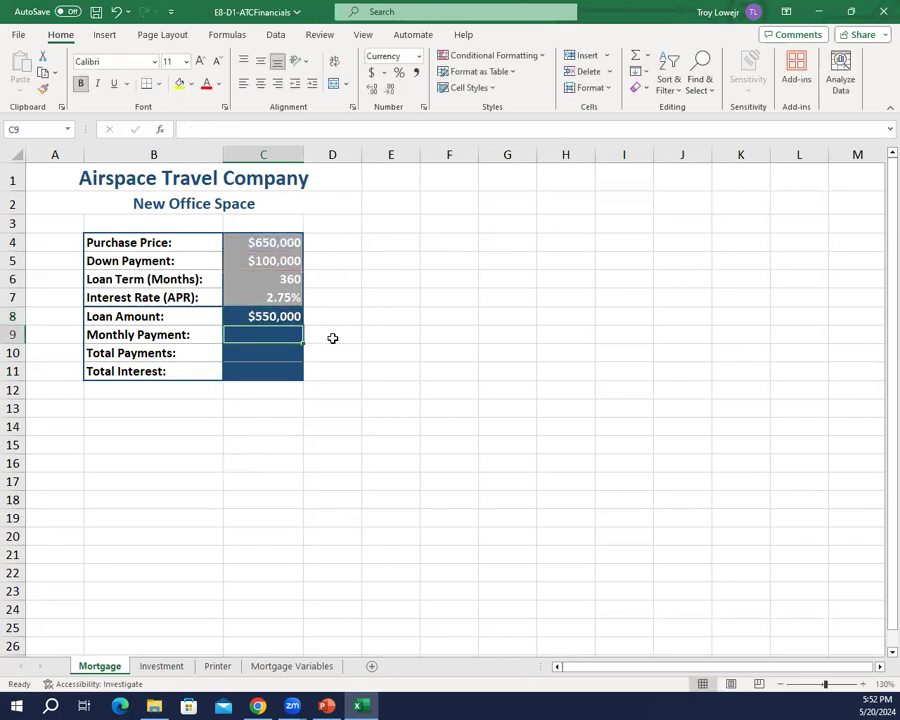
{"action": "scroll", "coordinate": [300, 338], "scroll_direction": "up", "scroll_amount": 2, "text": "ctrl"}
{"action": "scroll", "coordinate": [420, 360], "scroll_direction": "up", "scroll_amount": 1, "text": "ctrl"}
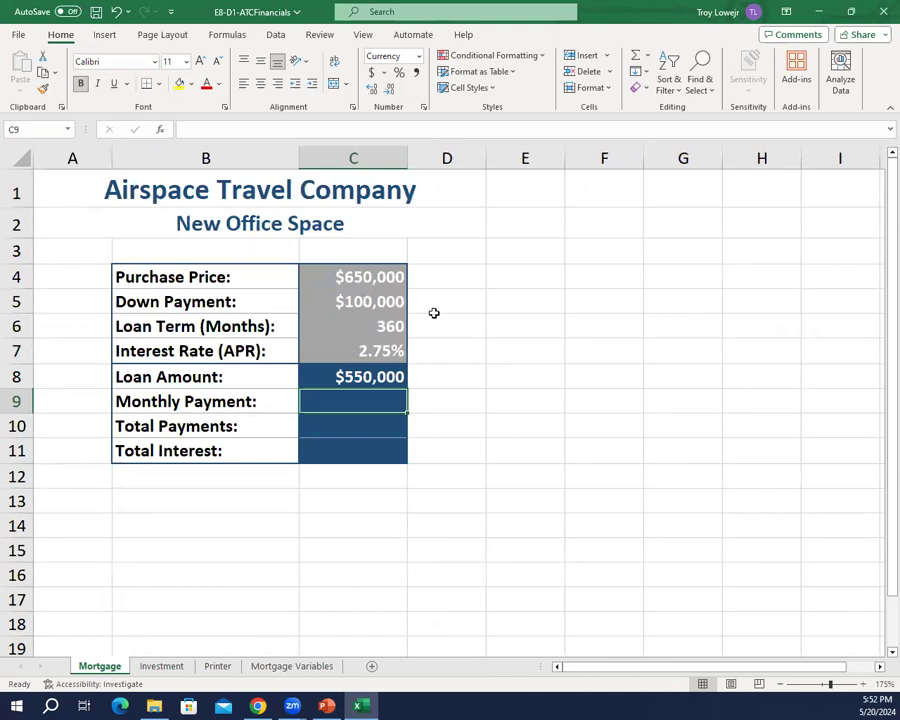
{"action": "left_click", "coordinate": [370, 283]}
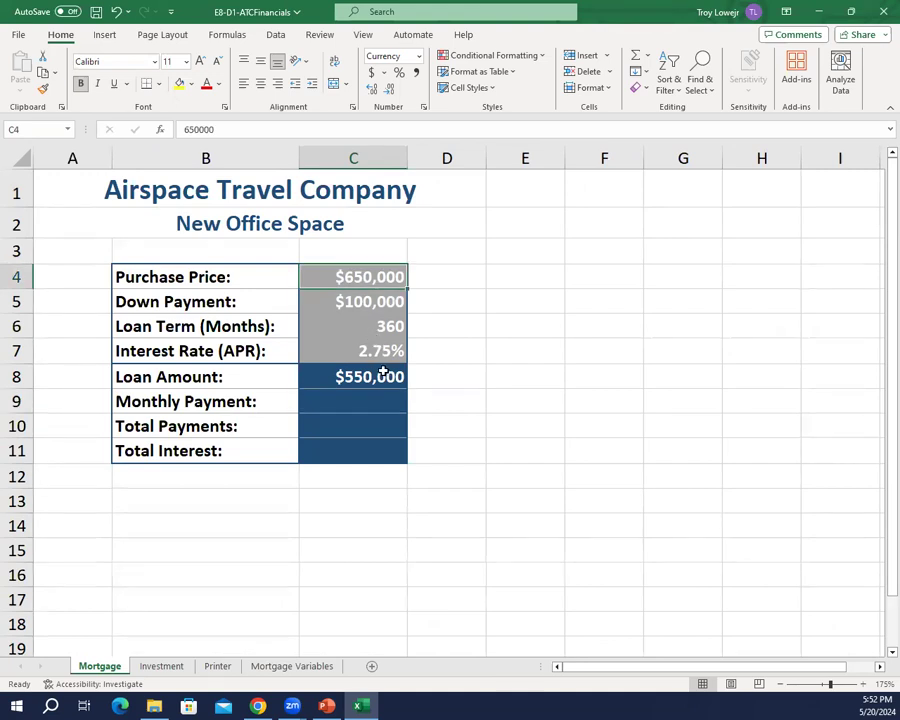
{"action": "left_click", "coordinate": [386, 302]}
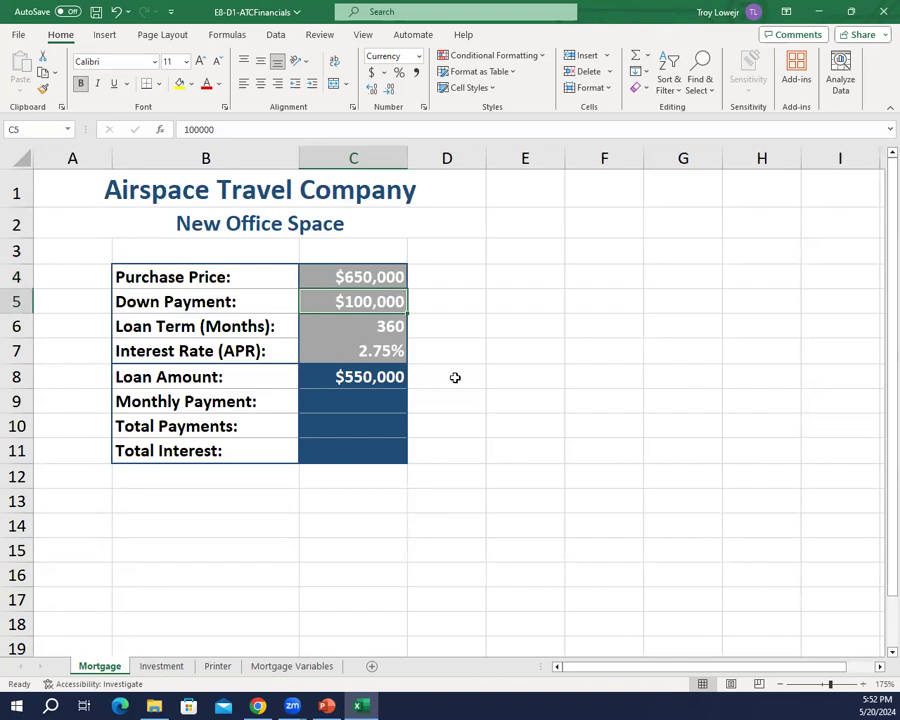
{"action": "left_click", "coordinate": [369, 380]}
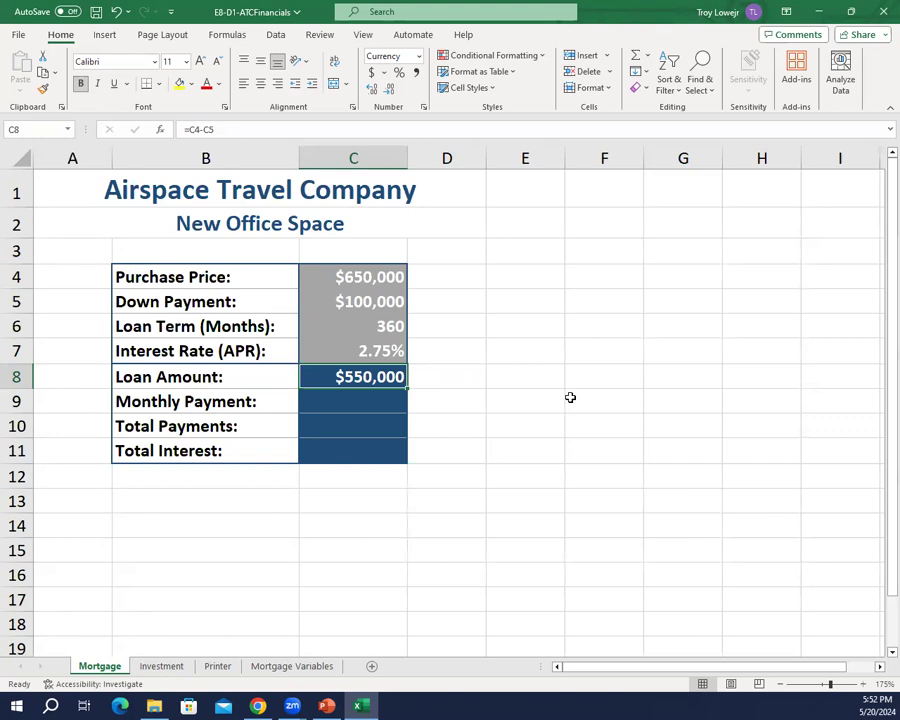
Step: Insert the financial function PMT in cell C9 for the monthly payment
{"action": "left_click", "coordinate": [379, 403]}
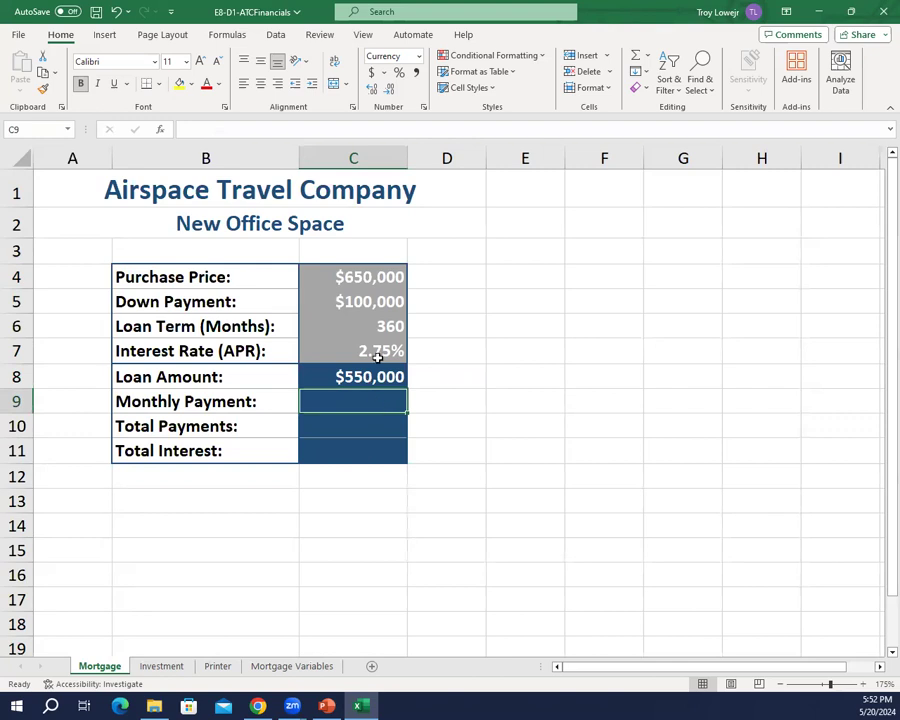
{"action": "left_click", "coordinate": [230, 36]}
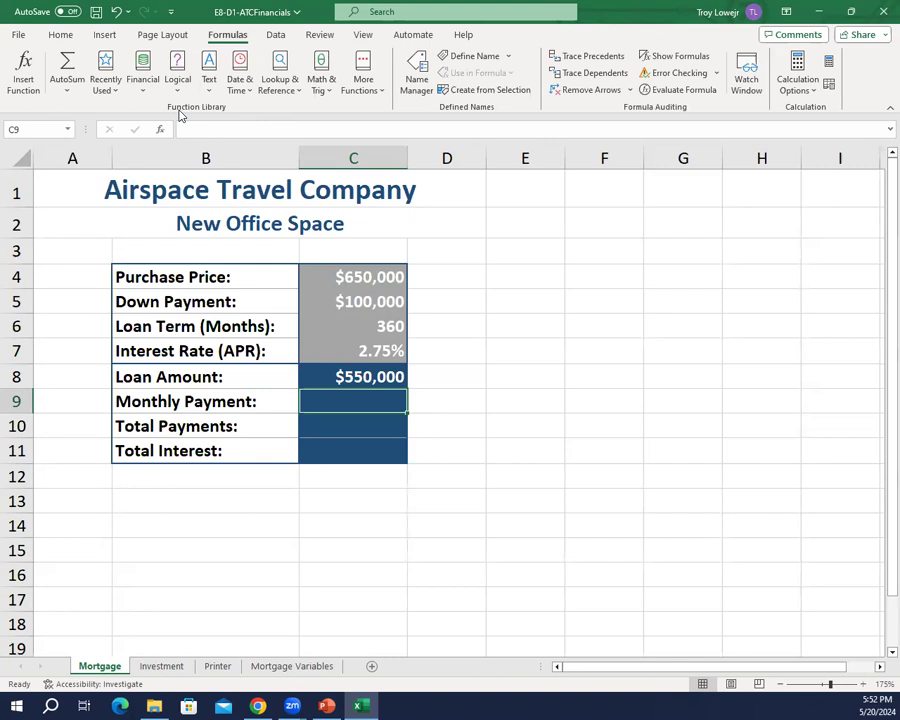
{"action": "left_click", "coordinate": [138, 84]}
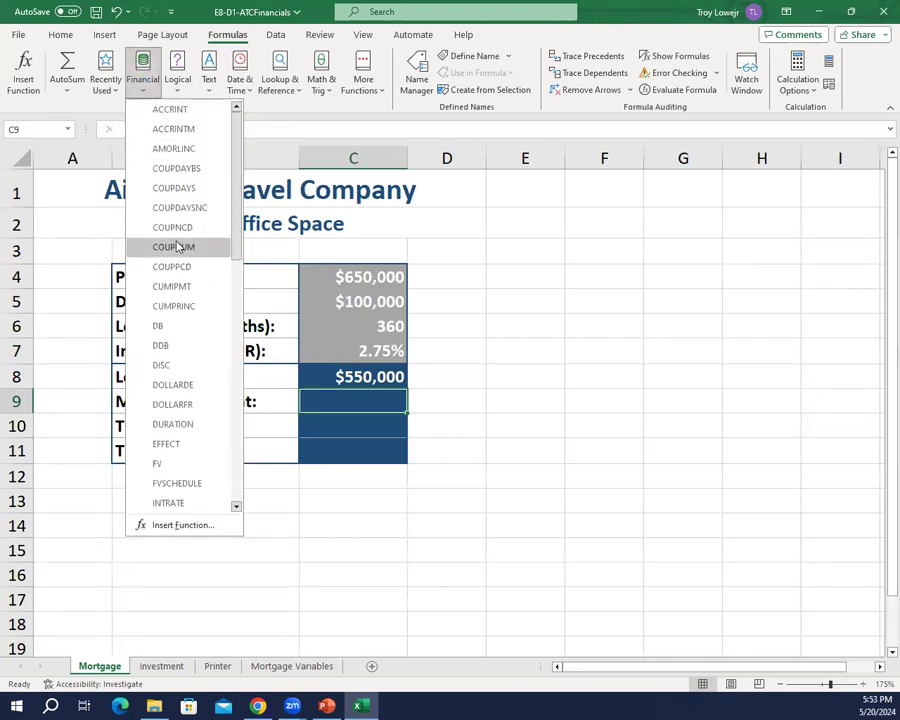
{"action": "scroll", "coordinate": [176, 247], "scroll_direction": "down", "scroll_amount": 3}
{"action": "scroll", "coordinate": [178, 247], "scroll_direction": "down", "scroll_amount": 8}
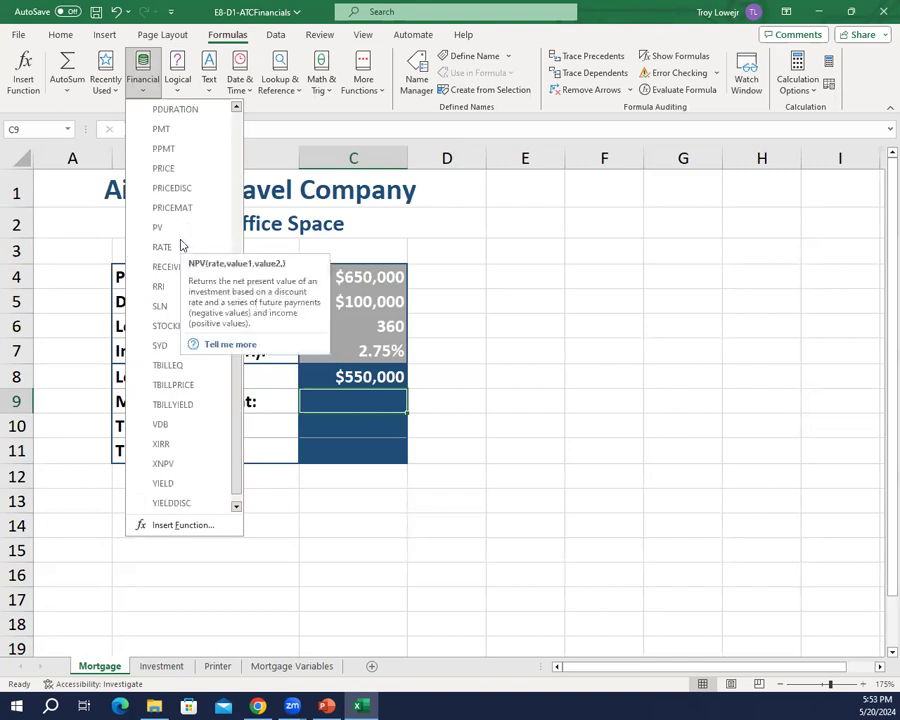
{"action": "scroll", "coordinate": [182, 244], "scroll_direction": "up", "scroll_amount": 1}
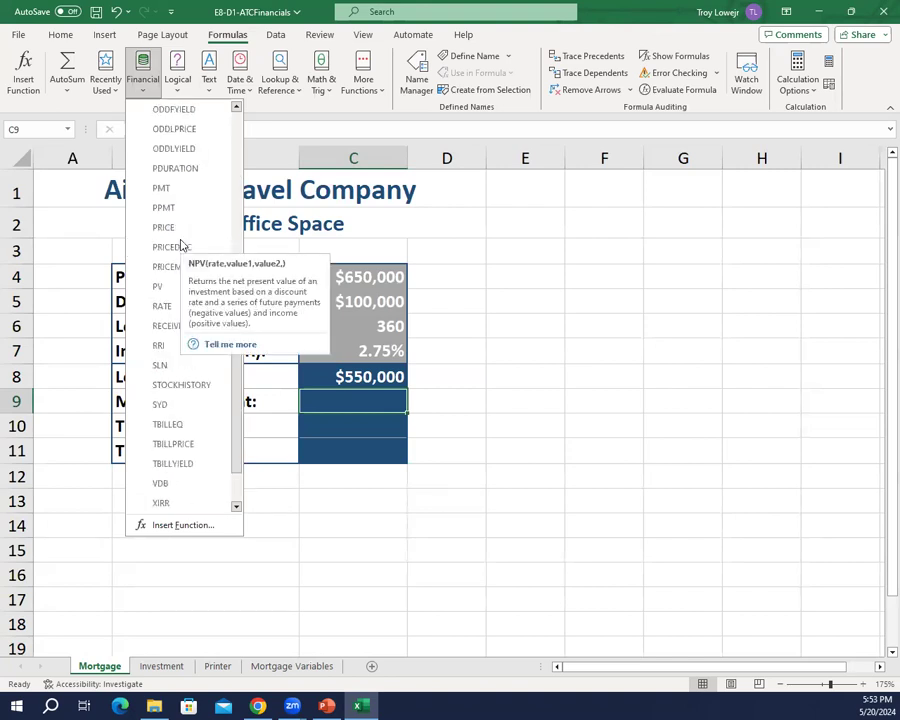
{"action": "left_click", "coordinate": [160, 189]}
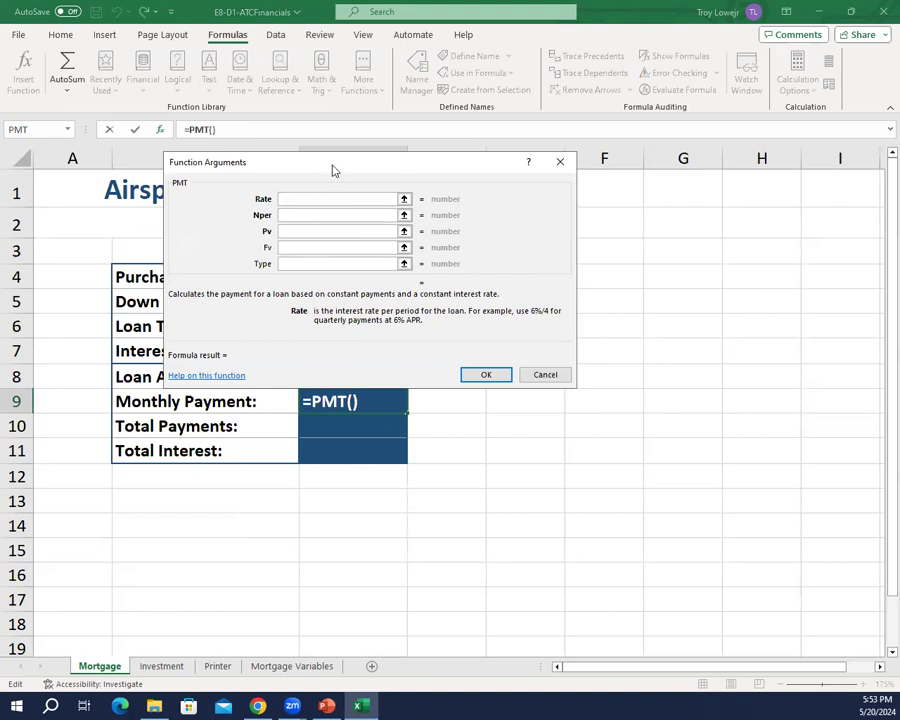
Step: Set the PMT Rate argument to C7/12 and the Nper argument to C6, moving the arguments dialog off the loan data
{"action": "left_click_drag", "start_coordinate": [334, 170], "coordinate": [618, 201]}
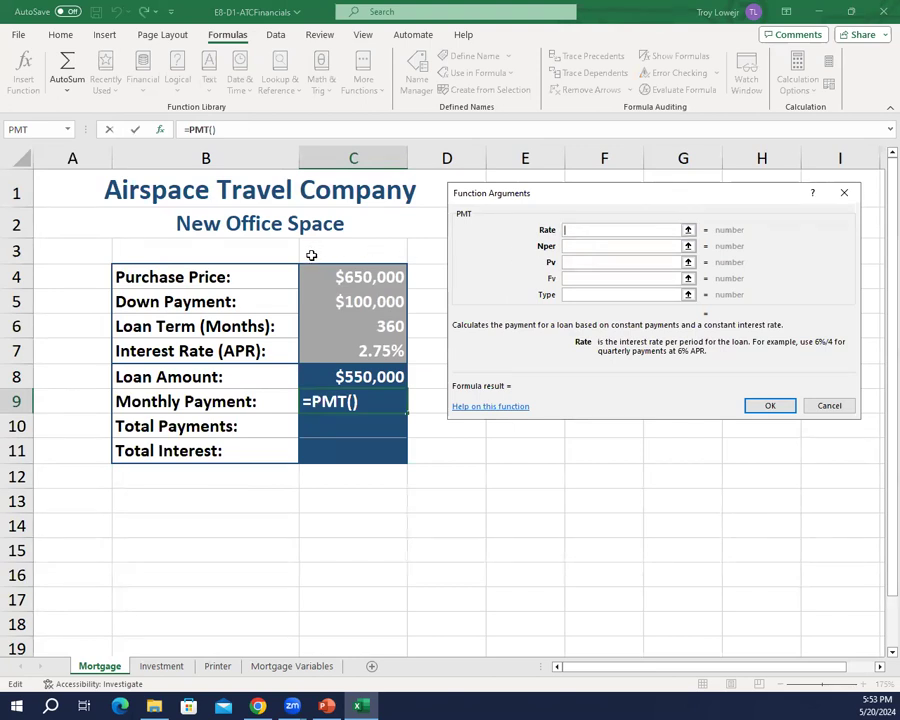
{"action": "left_click", "coordinate": [364, 354]}
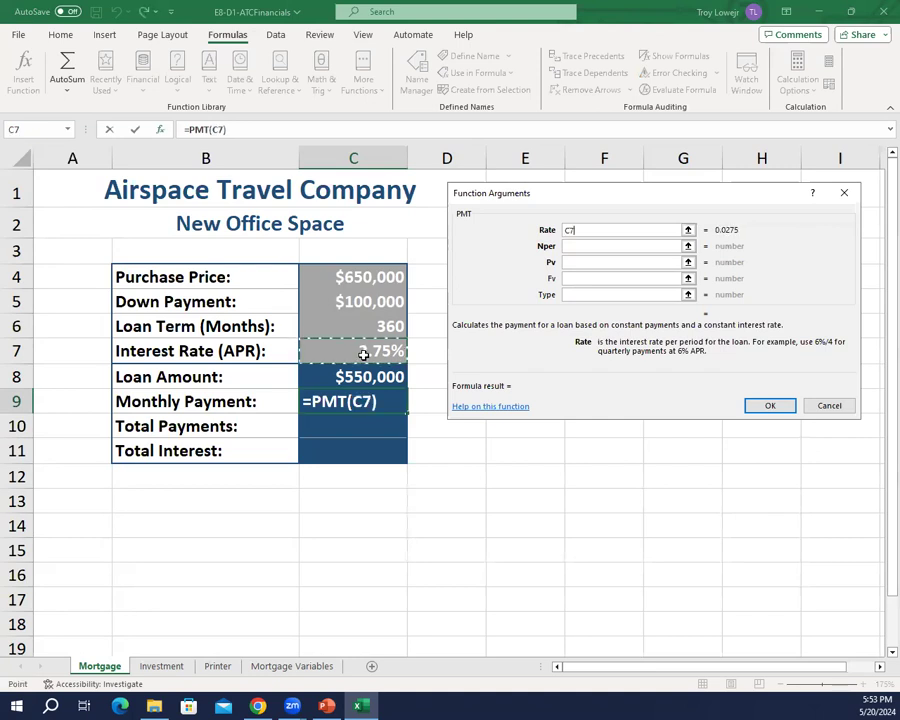
{"action": "type", "text": "/12"}
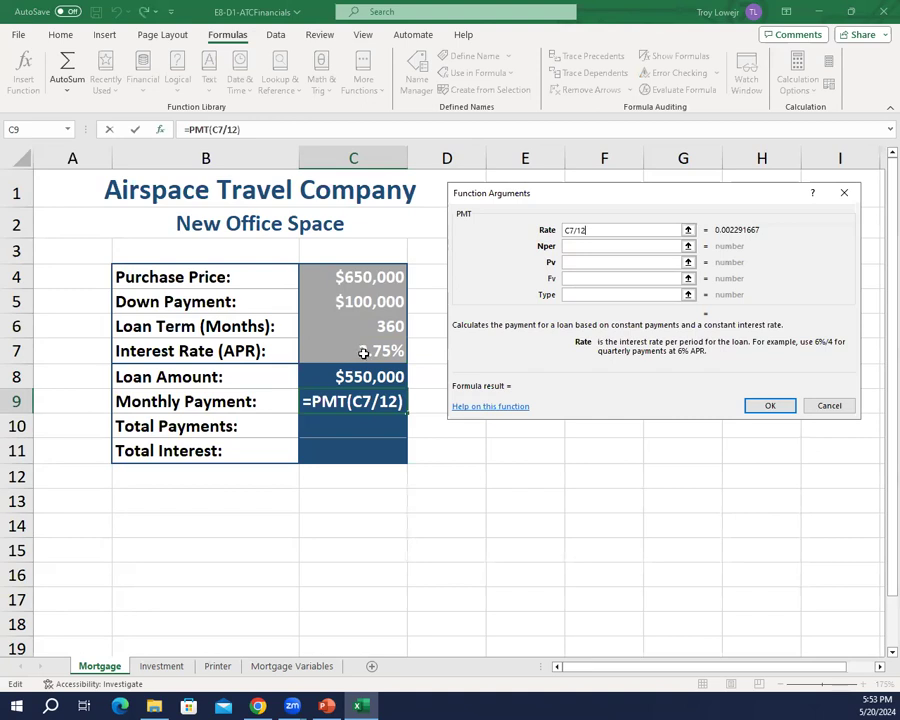
{"action": "left_click", "coordinate": [575, 245]}
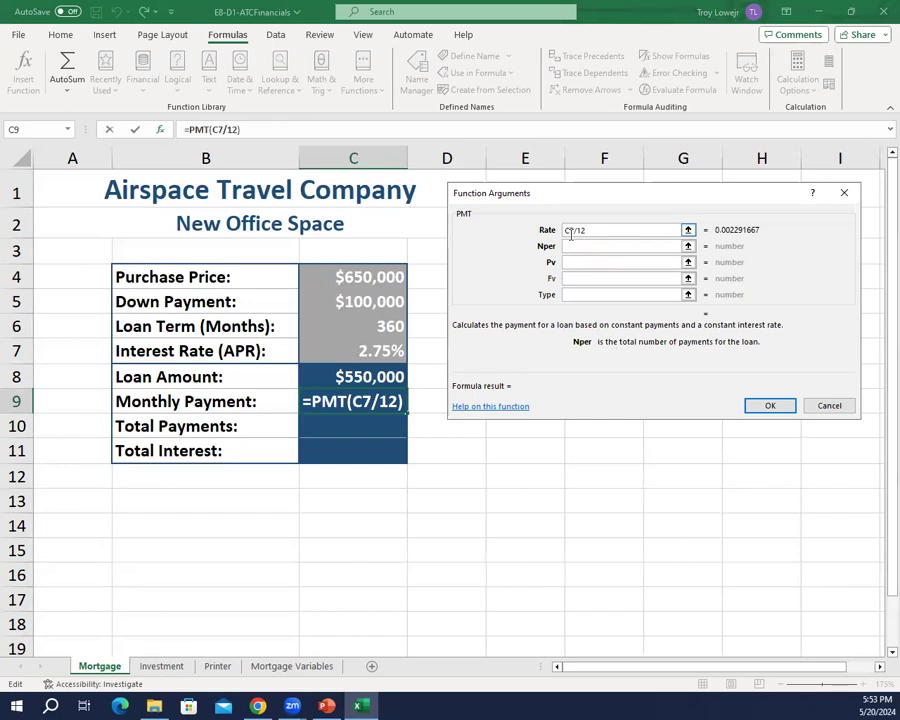
{"action": "left_click", "coordinate": [389, 327]}
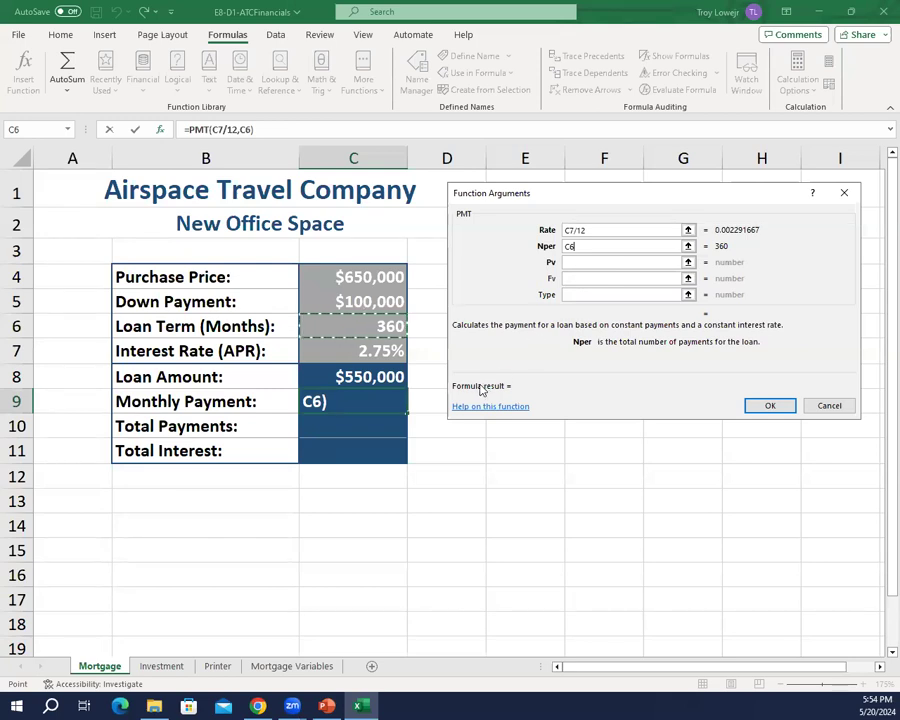
Step: Set the PMT Pv argument to -C8 so the loan amount is entered as a negative present value
{"action": "left_click", "coordinate": [368, 376]}
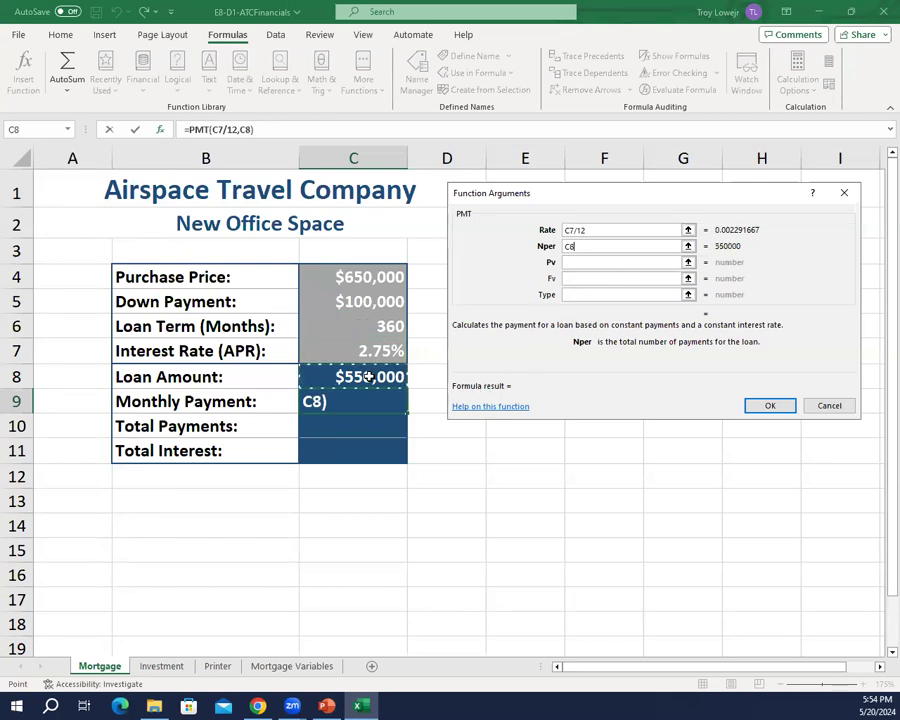
{"action": "left_click", "coordinate": [596, 260]}
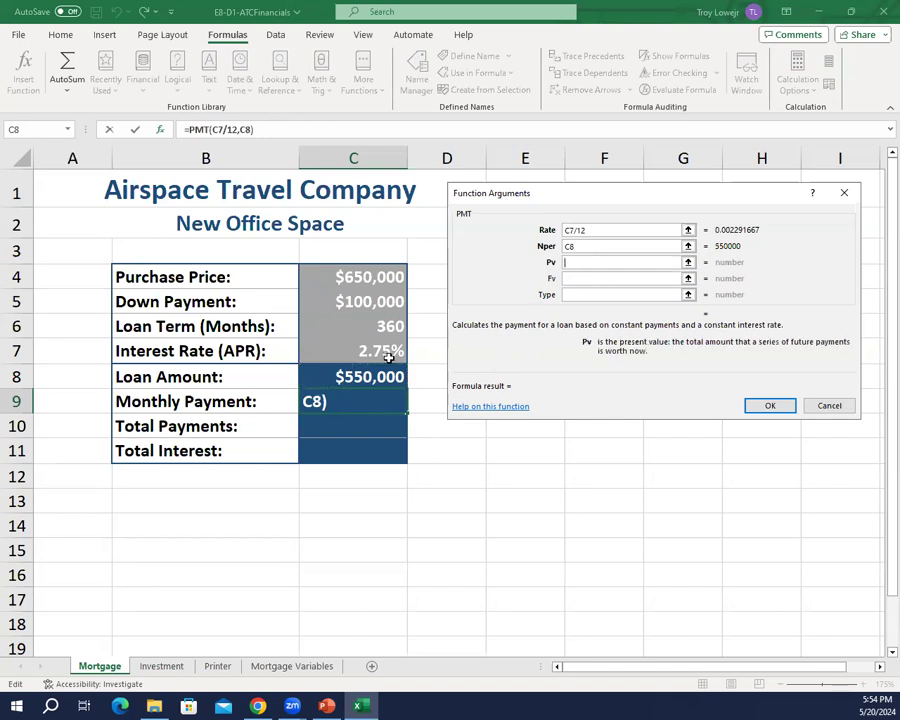
{"action": "left_click", "coordinate": [360, 374]}
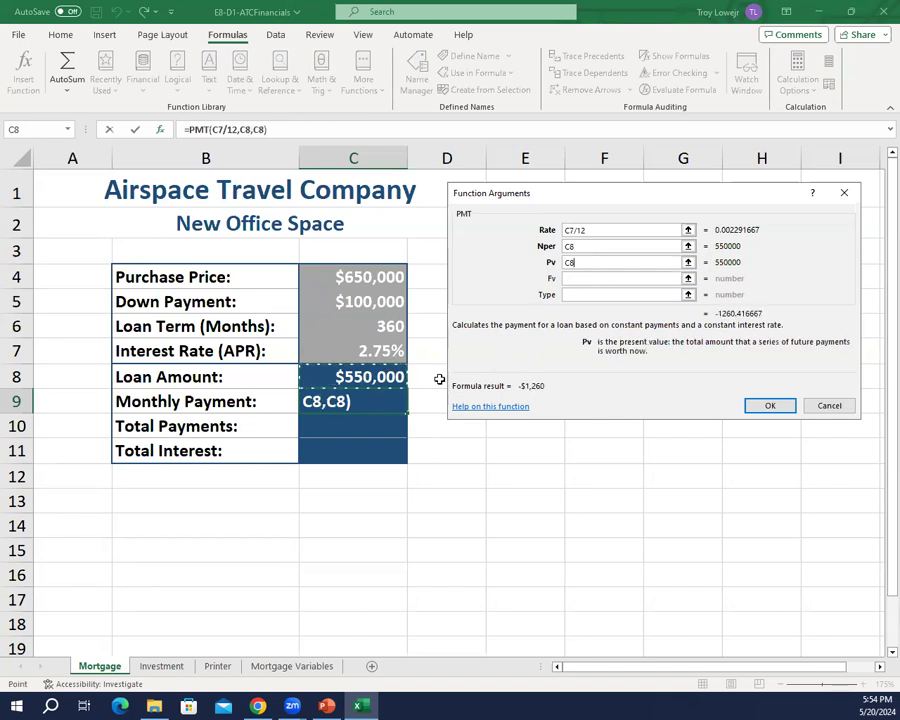
{"action": "key", "text": "Left"}
{"action": "key", "text": "Left"}
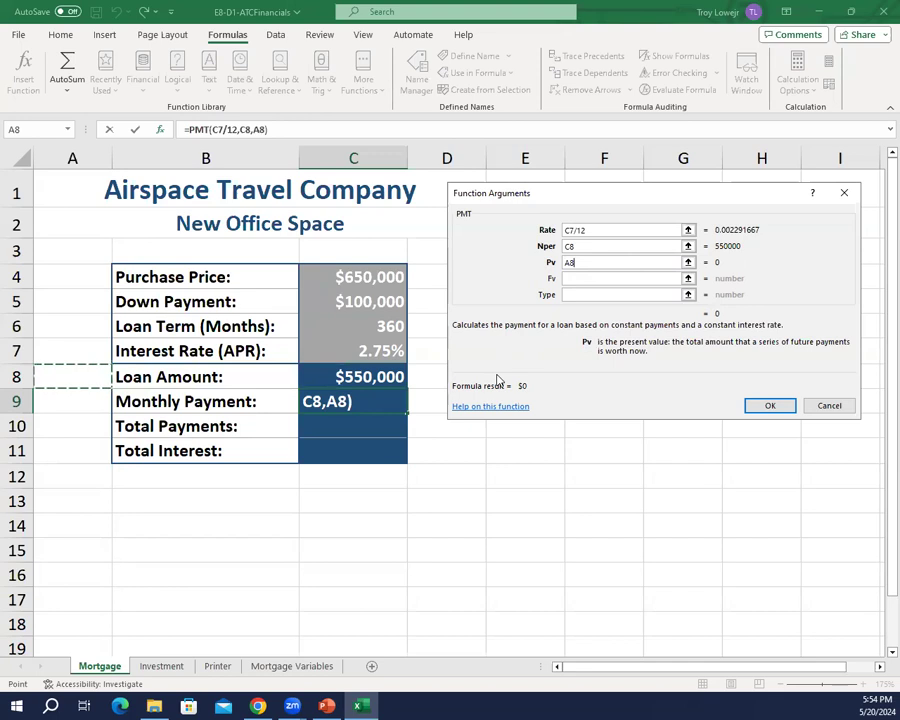
{"action": "key", "text": "Right"}
{"action": "key", "text": "Right"}
{"action": "key", "text": "Right"}
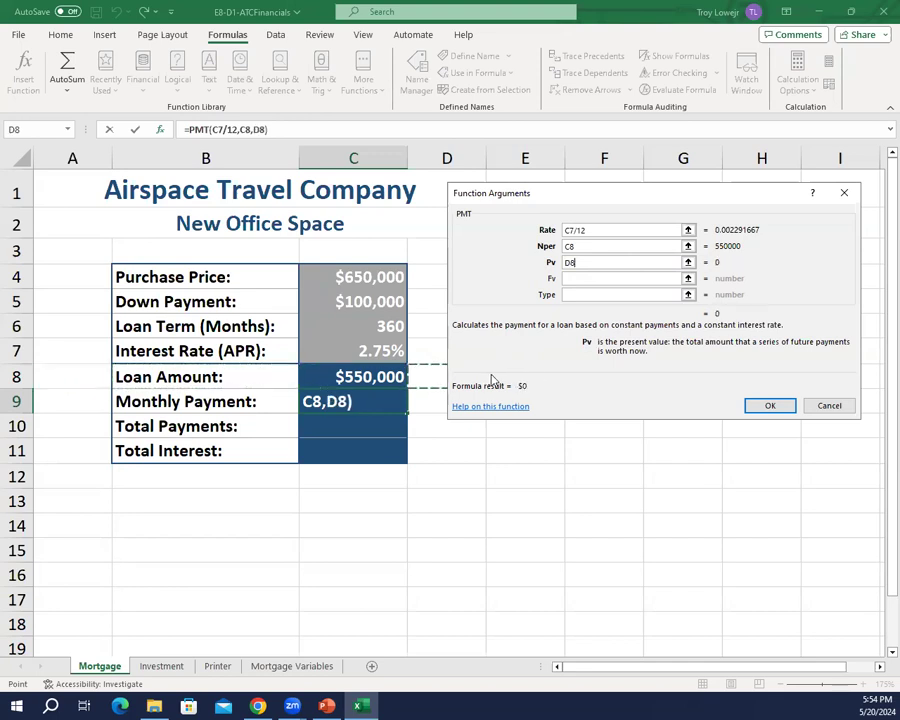
{"action": "left_click", "coordinate": [366, 374]}
{"action": "left_click", "coordinate": [566, 262]}
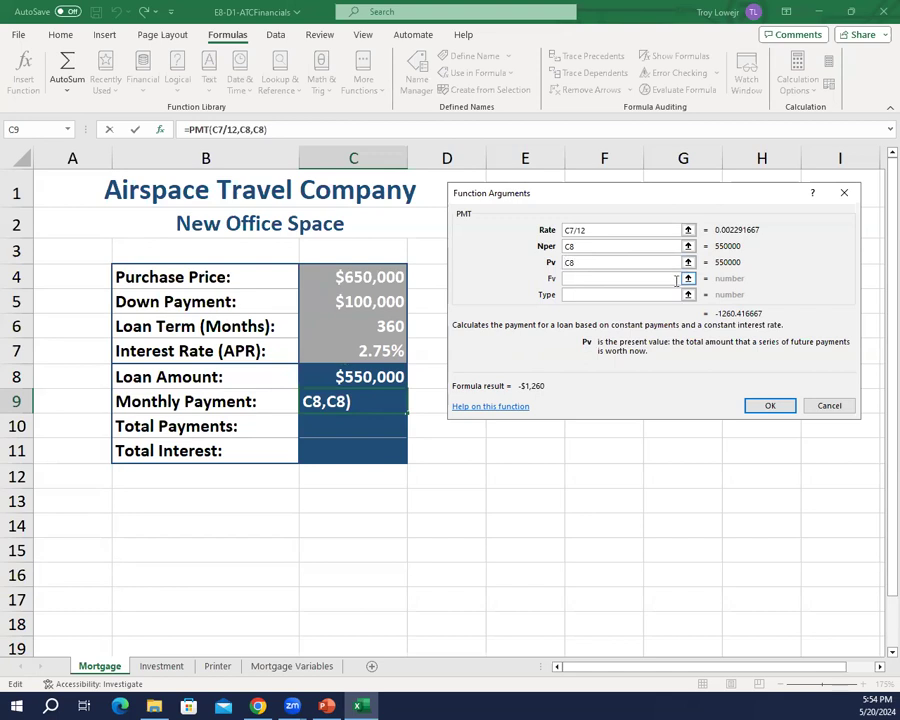
{"action": "type", "text": "--"}
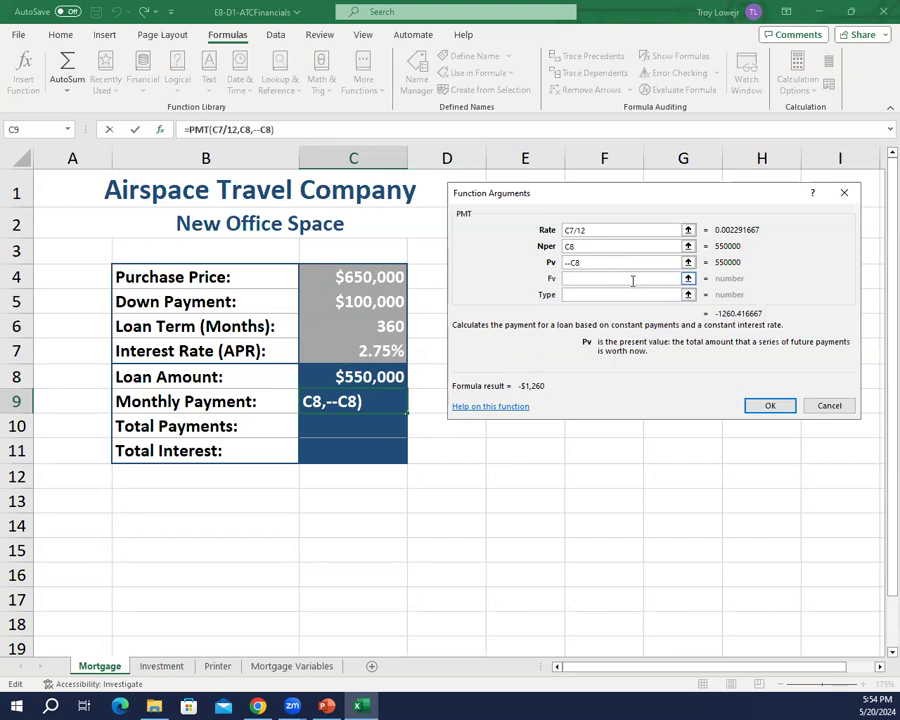
{"action": "key", "text": "BackSpace"}
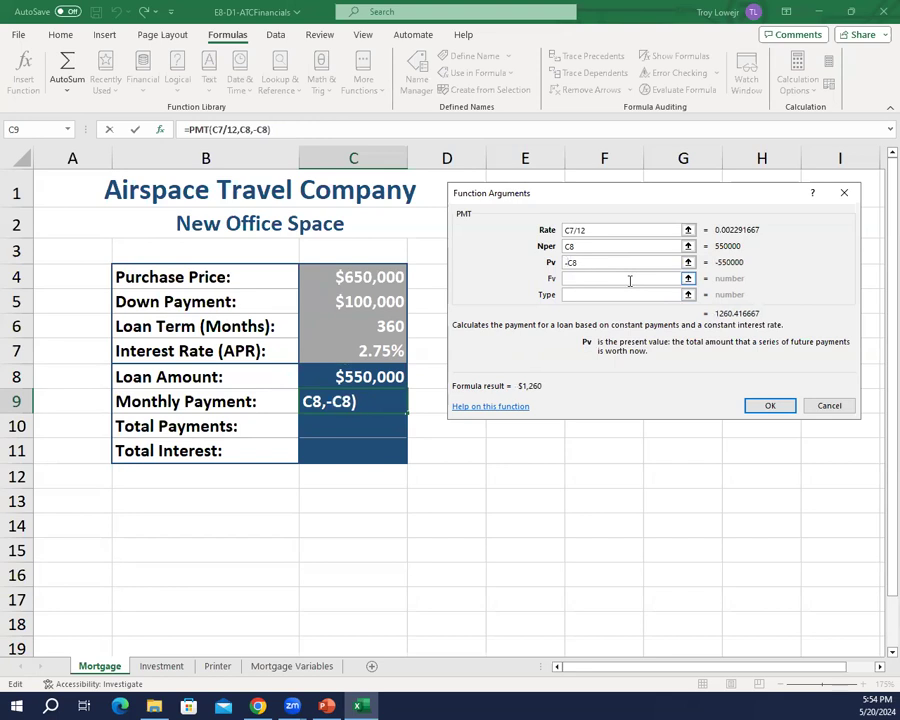
Step: Correct the PMT Nper argument to C6 and confirm the function in the monthly payment cell
{"action": "left_click", "coordinate": [585, 245]}
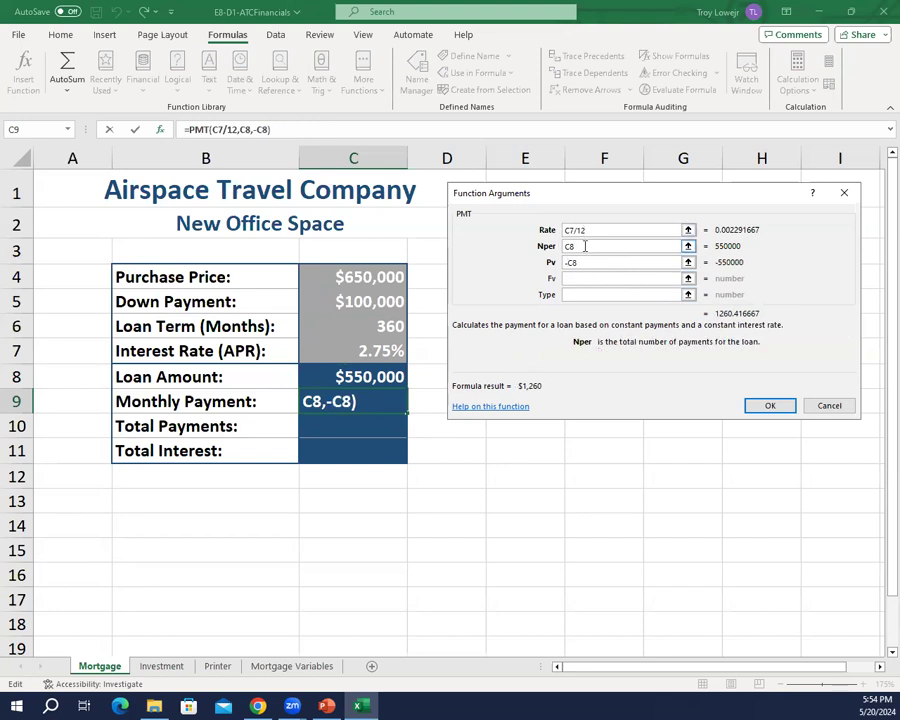
{"action": "key", "text": "BackSpace"}
{"action": "key", "text": "BackSpace"}
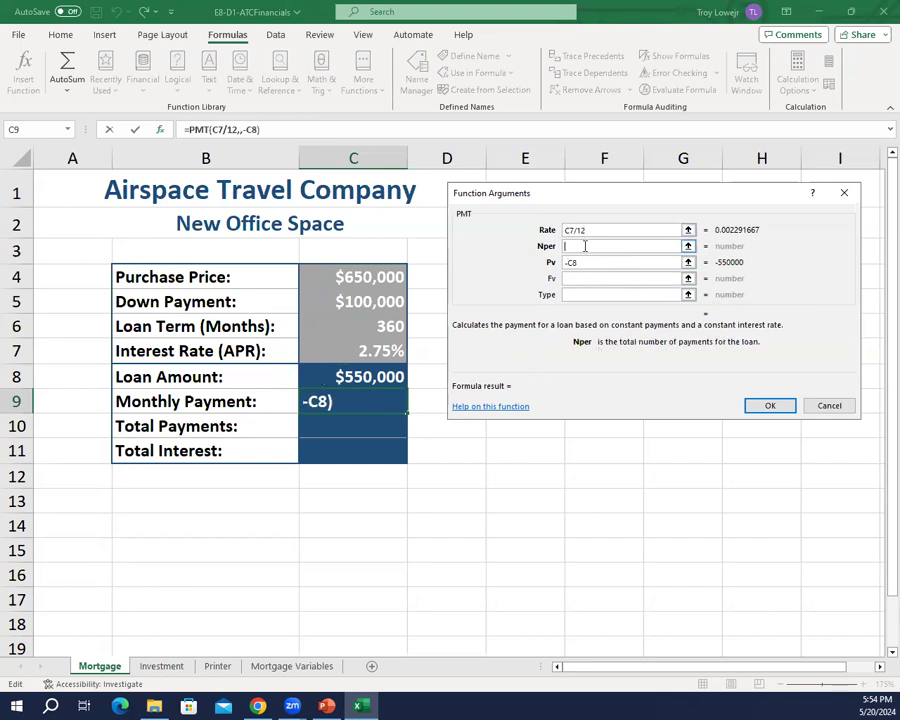
{"action": "left_click", "coordinate": [386, 328]}
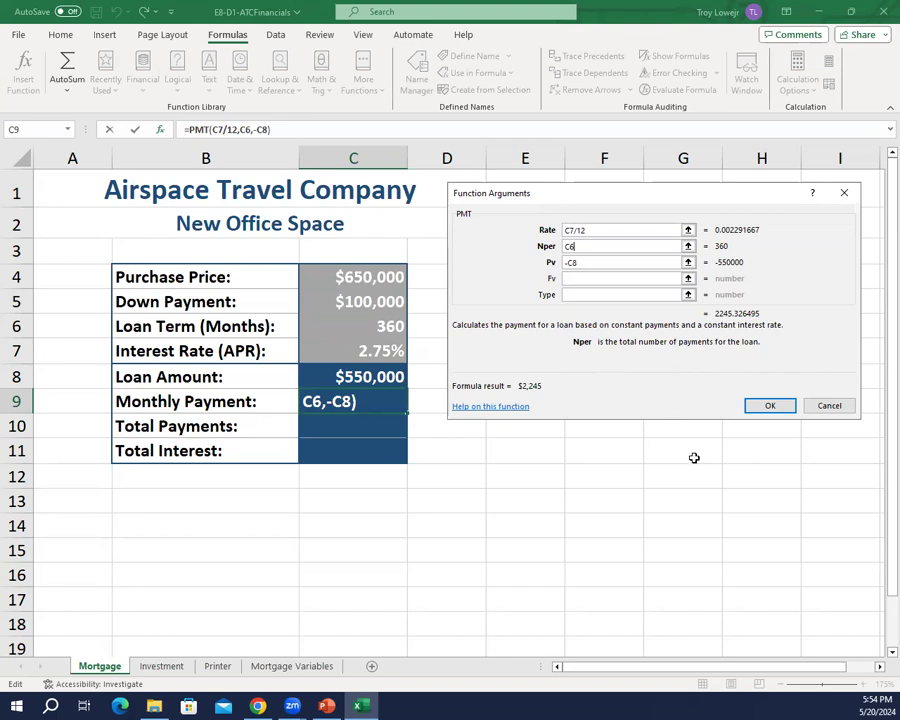
{"action": "left_click", "coordinate": [772, 409]}
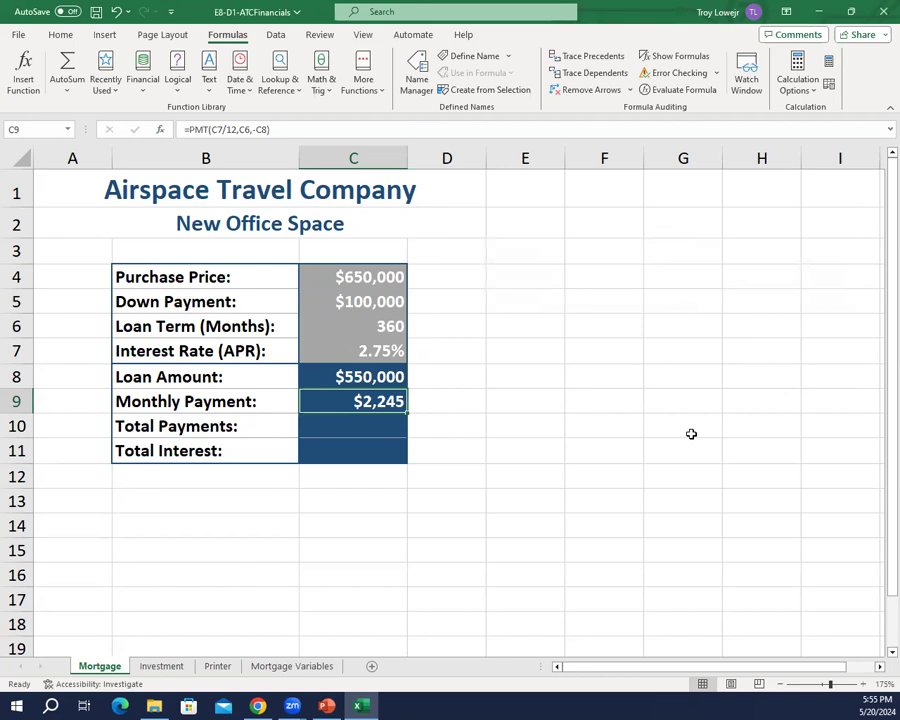
Step: Format the monthly payment in C9 to show two decimal places
{"action": "left_click", "coordinate": [66, 38]}
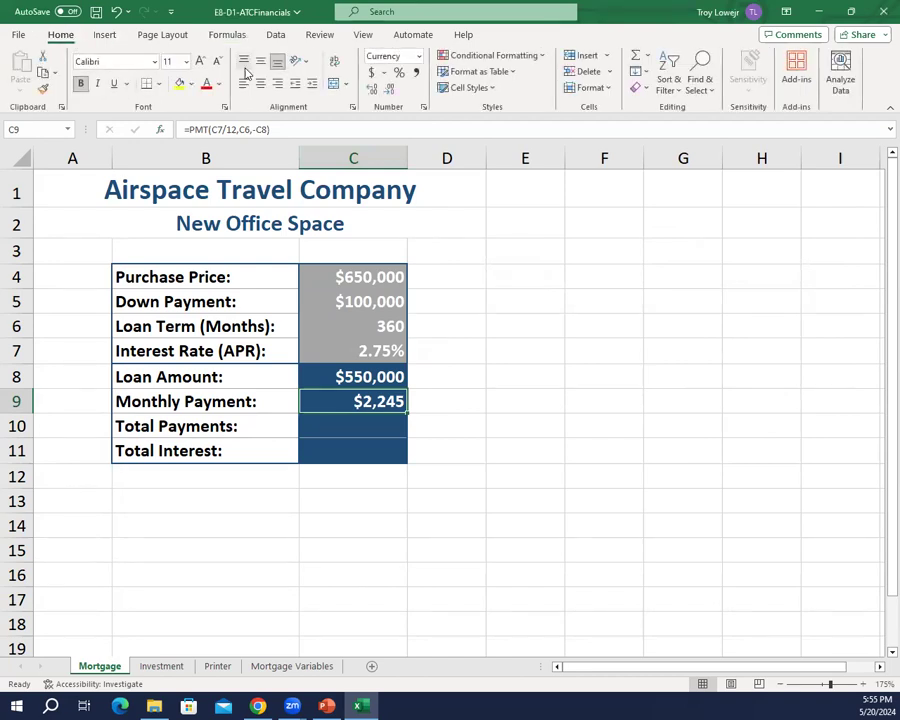
{"action": "left_click", "coordinate": [374, 92]}
{"action": "left_click", "coordinate": [373, 93]}
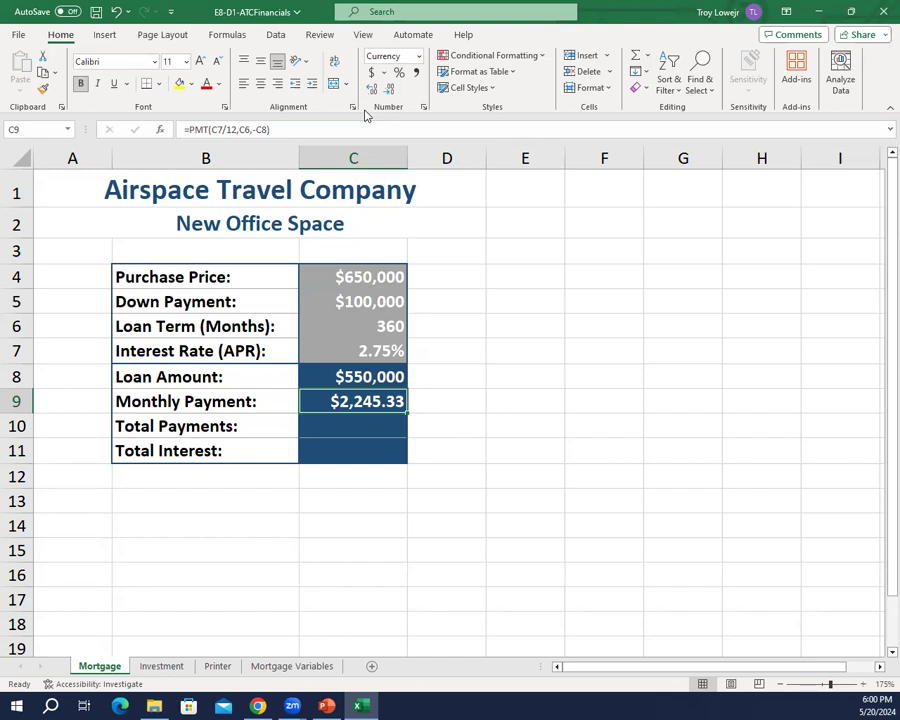
Step: Calculate the total payments in C10 with the formula =C9*C6
{"action": "key", "text": "Return"}
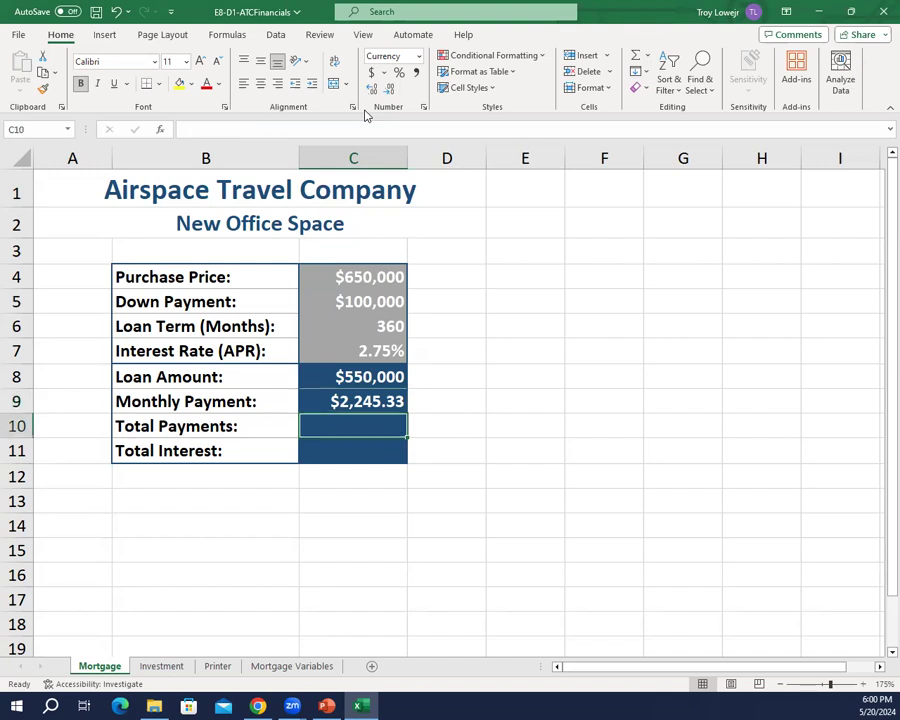
{"action": "type", "text": "="}
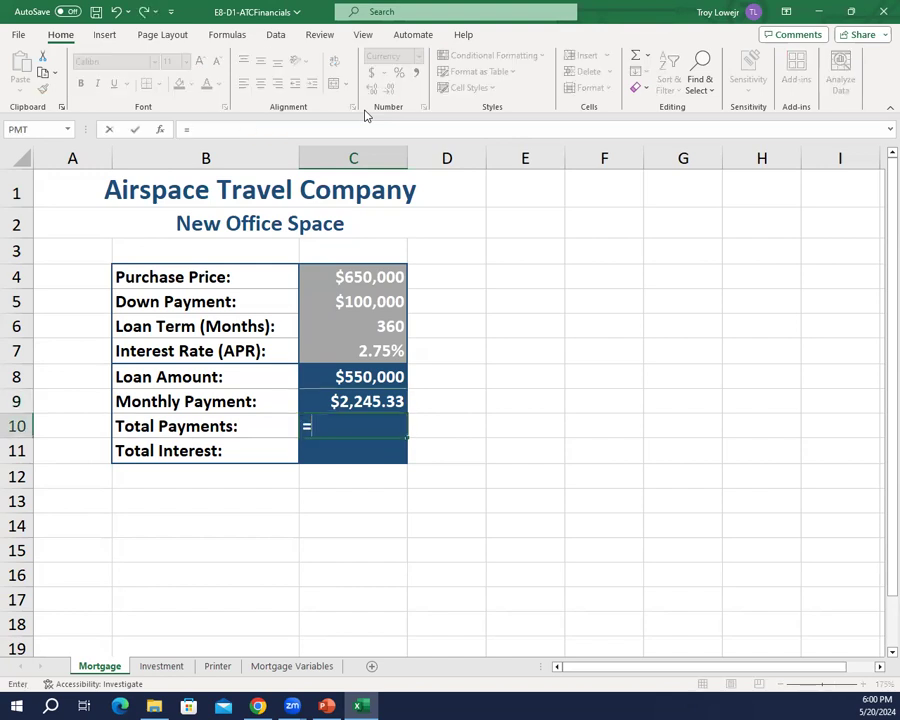
{"action": "type", "text": "c9"}
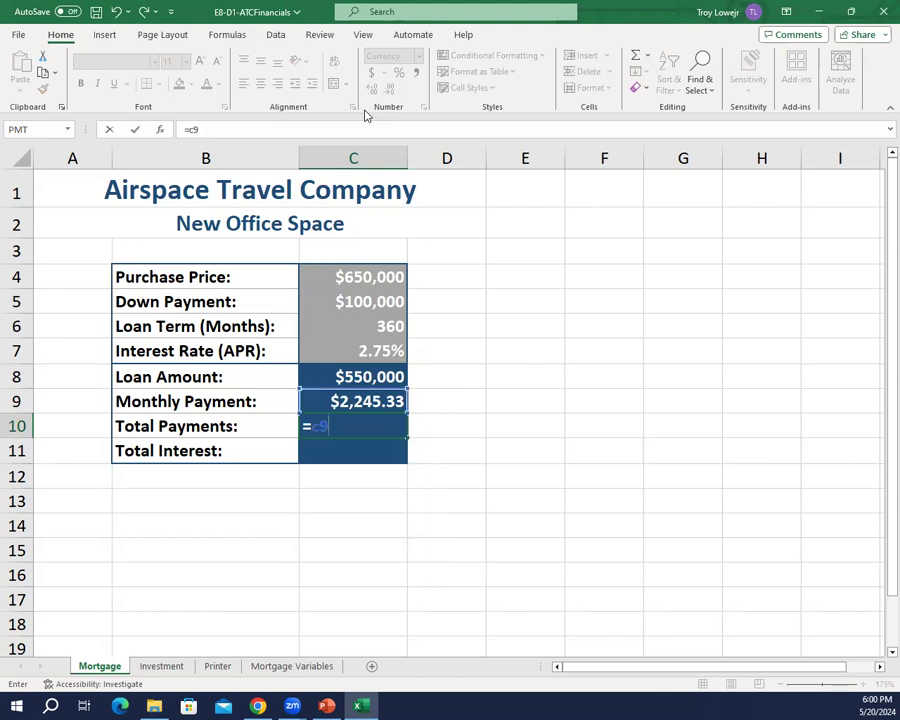
{"action": "type", "text": "*c6"}
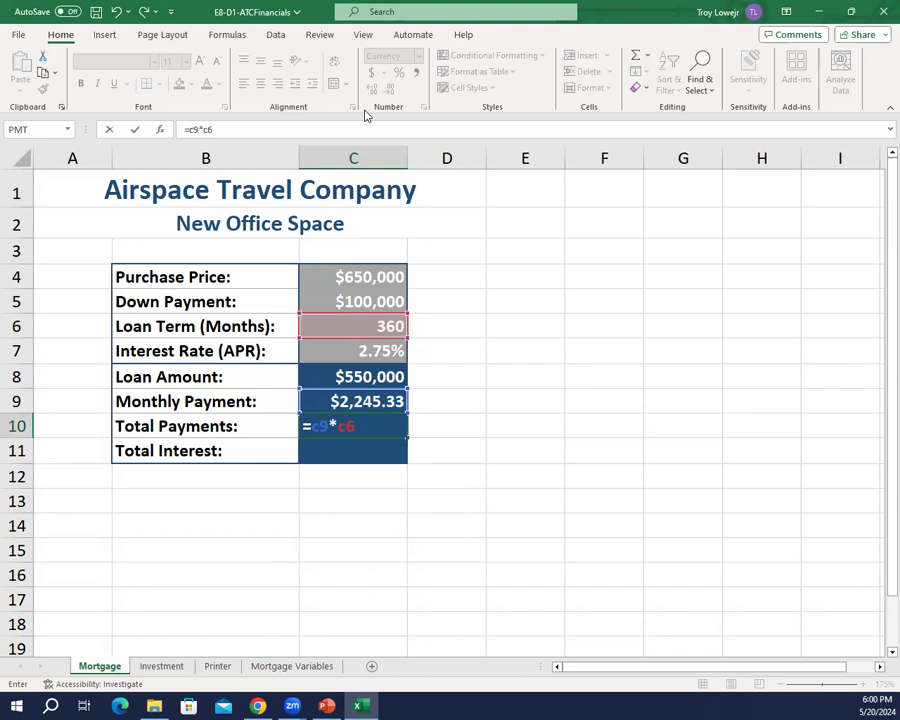
{"action": "key", "text": "Return"}
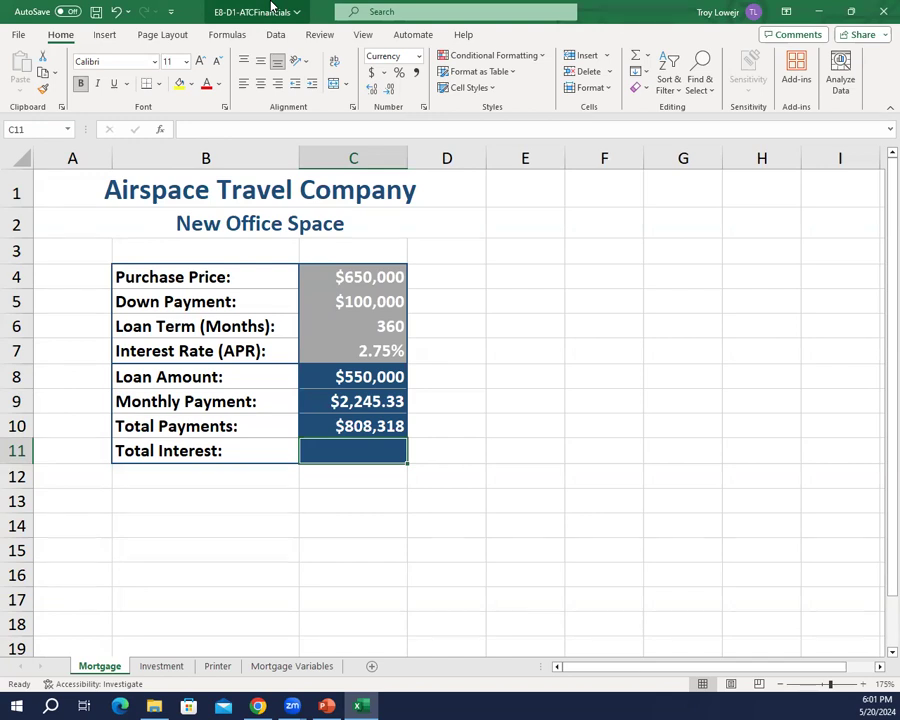
Step: Calculate the total interest in C11 with the formula =C10-C8 and save the workbook
{"action": "type", "text": "=c10"}
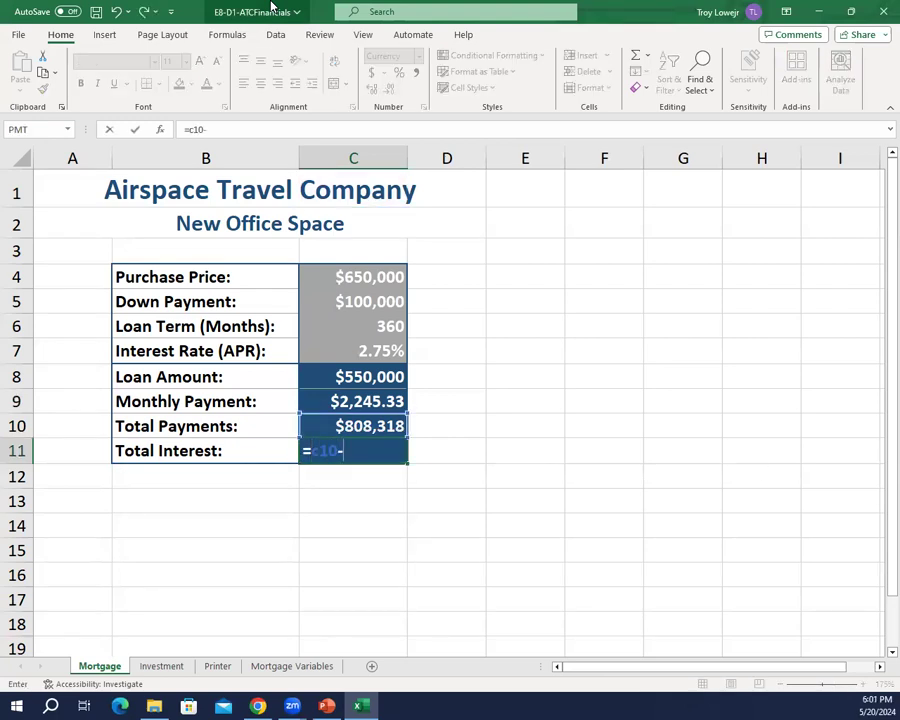
{"action": "type", "text": "-c8"}
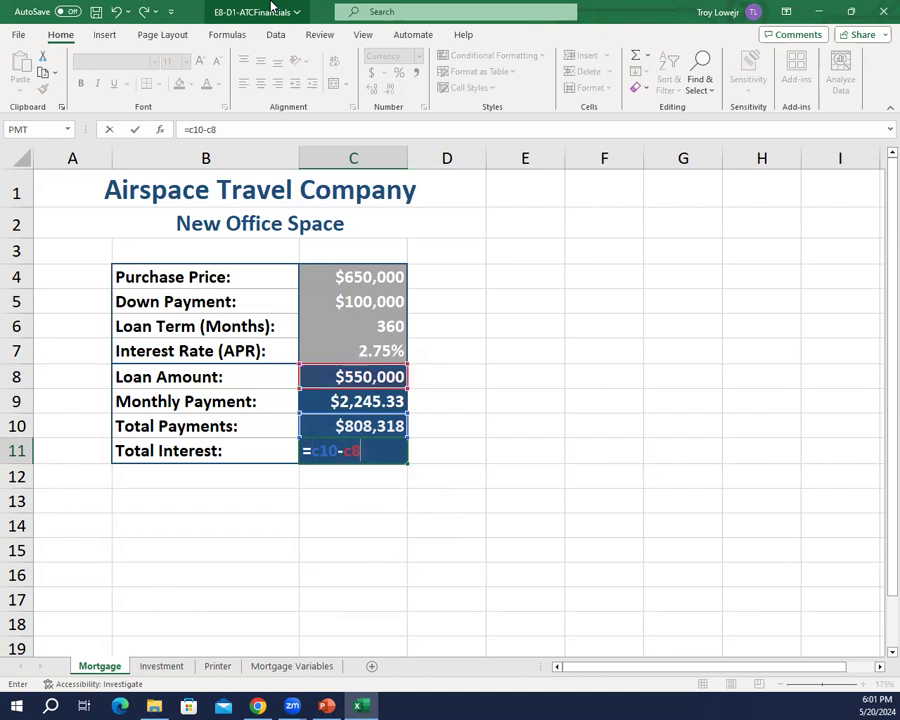
{"action": "key", "text": "Return"}
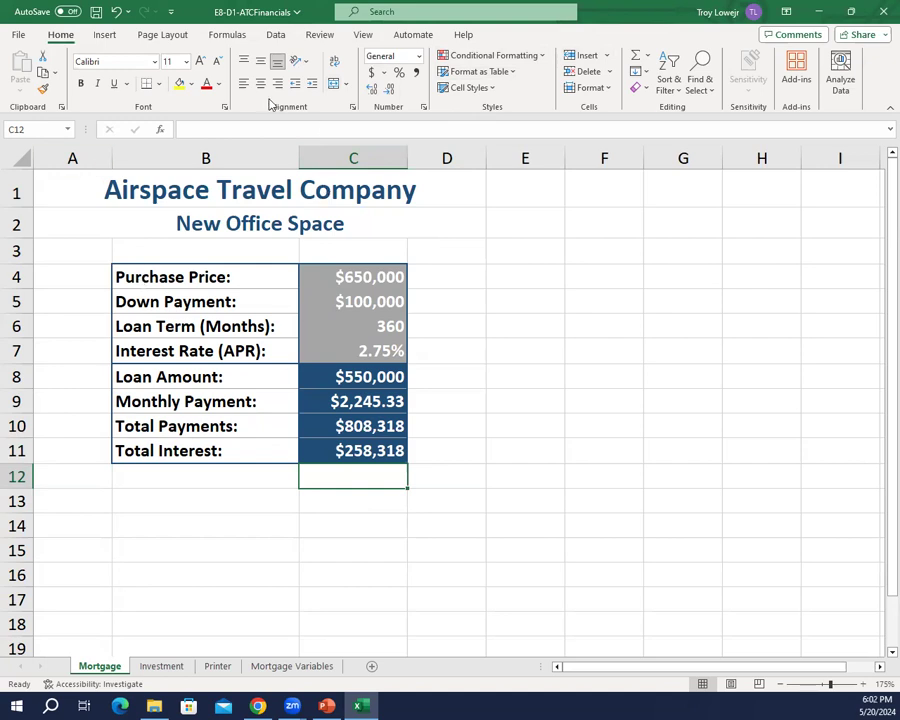
{"action": "left_click", "coordinate": [95, 12]}
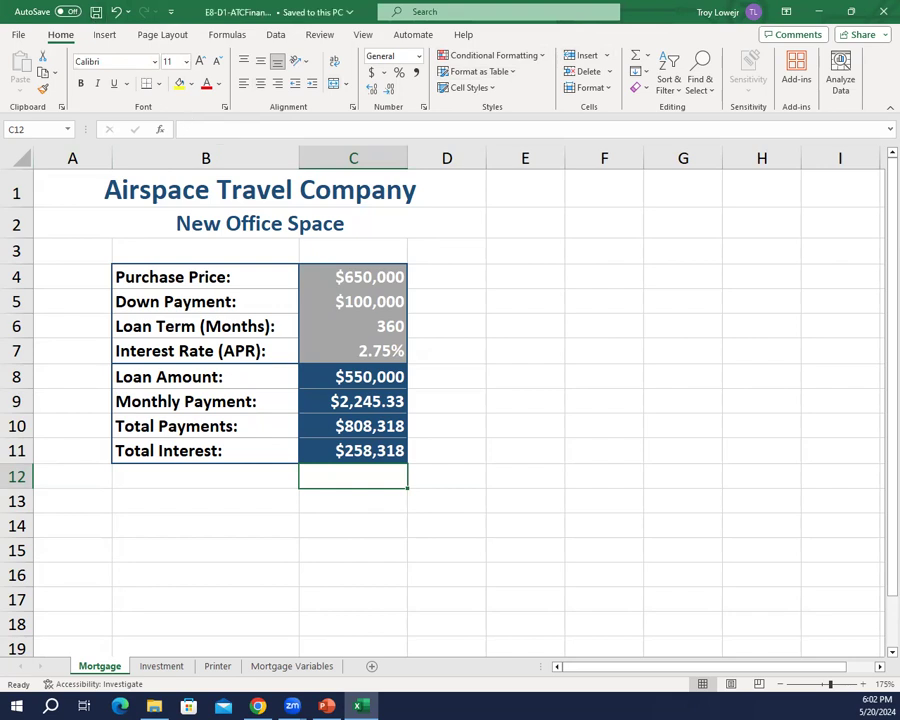
Step: Switch to the PowerPoint slide on the FV and NPER functions, review it, and return to the Excel workbook
{"action": "key", "text": "alt+Tab"}
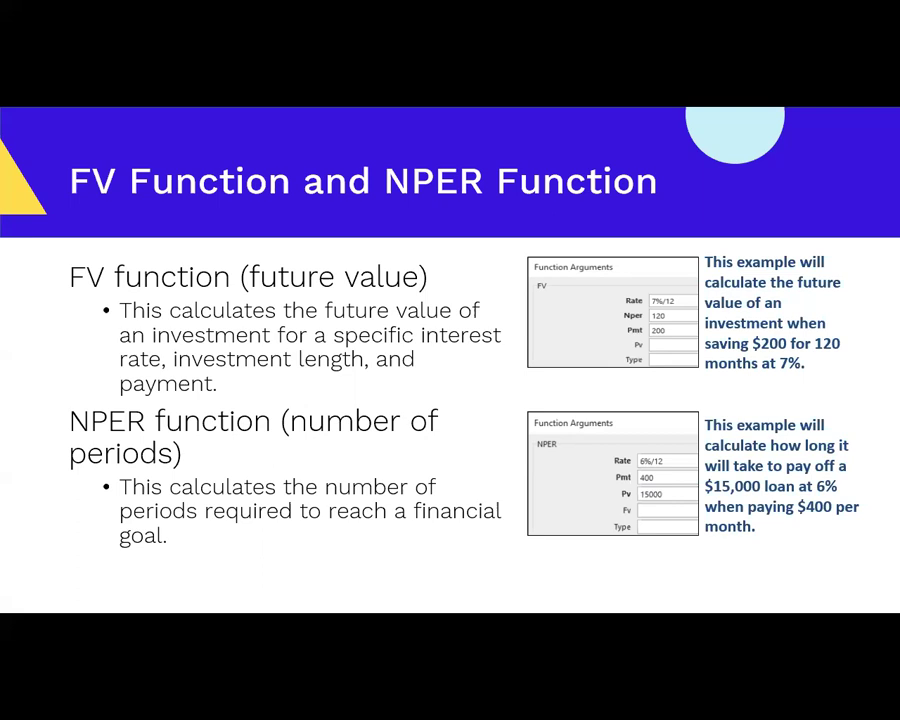
{"action": "key", "text": "Escape"}
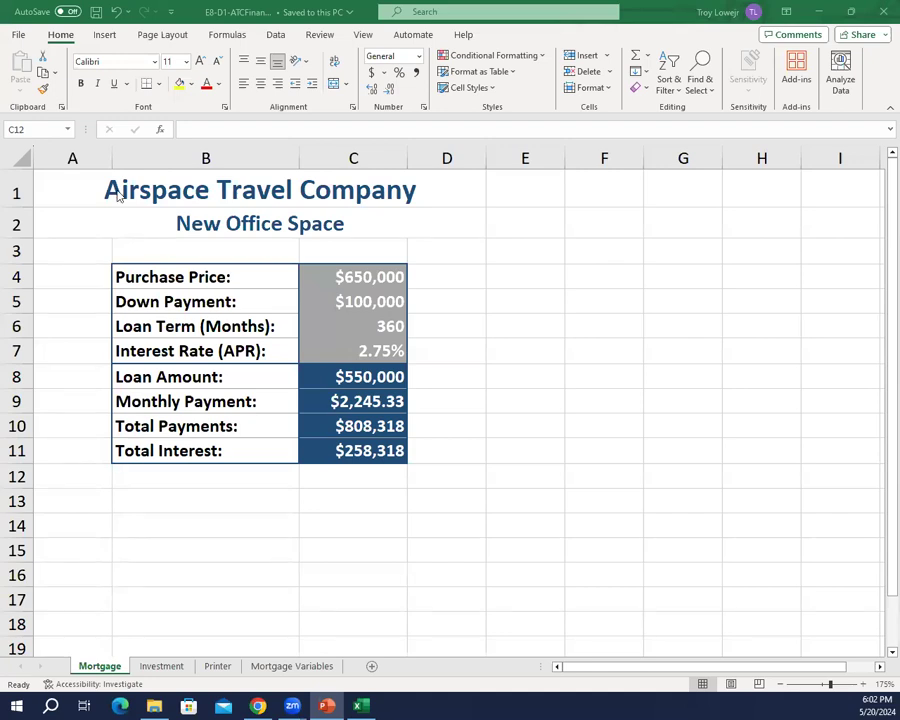
Step: Save a copy of the workbook on the USB disk as E8-D2-ATCFinancials
{"action": "left_click", "coordinate": [19, 35]}
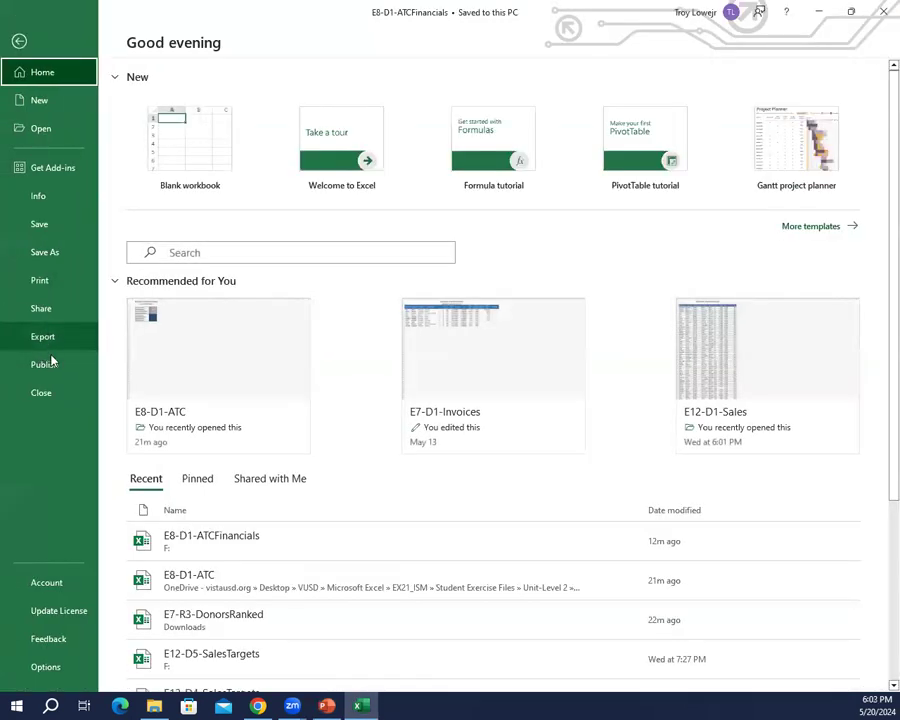
{"action": "left_click", "coordinate": [60, 250]}
{"action": "left_click", "coordinate": [235, 320]}
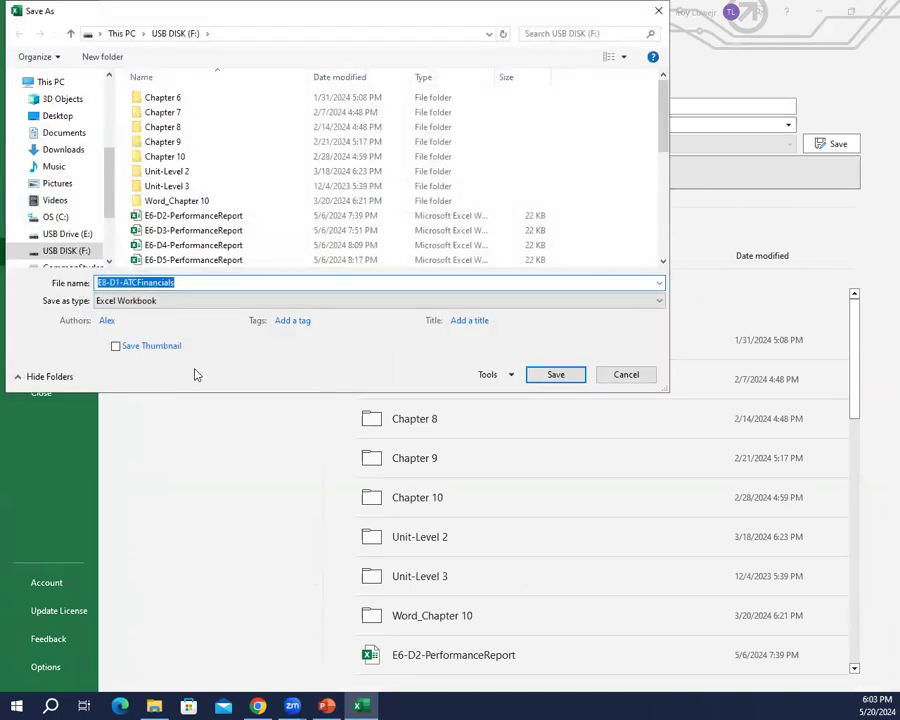
{"action": "key", "text": "End"}
{"action": "key", "text": "Left"}
{"action": "key", "text": "Left"}
{"action": "key", "text": "Left"}
{"action": "key", "text": "Left"}
{"action": "key", "text": "Left"}
{"action": "key", "text": "Left"}
{"action": "key", "text": "Left"}
{"action": "key", "text": "Left"}
{"action": "key", "text": "Left"}
{"action": "key", "text": "Left"}
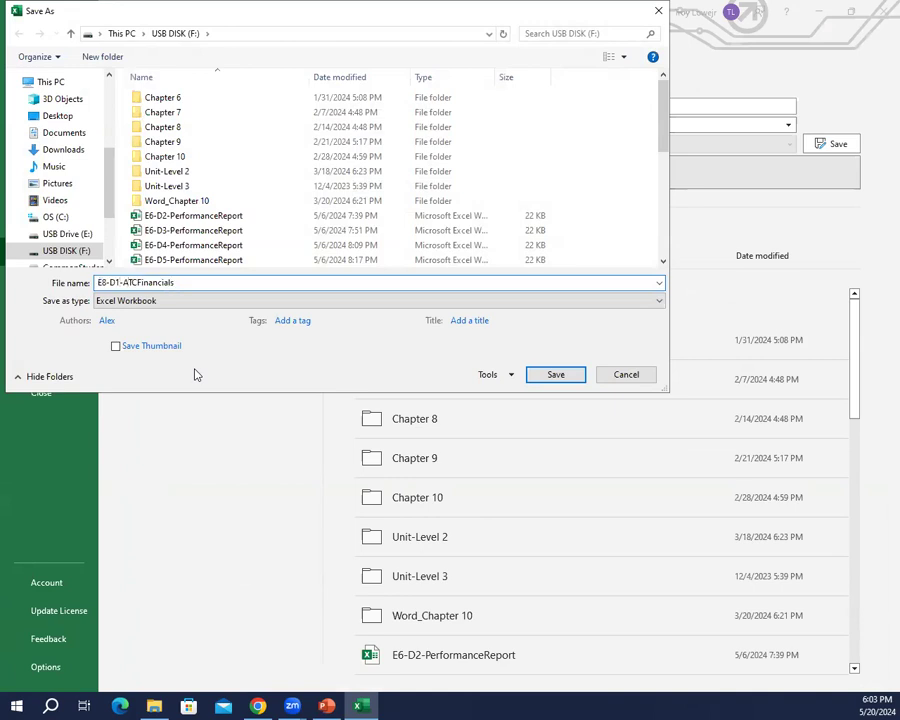
{"action": "key", "text": "Return"}
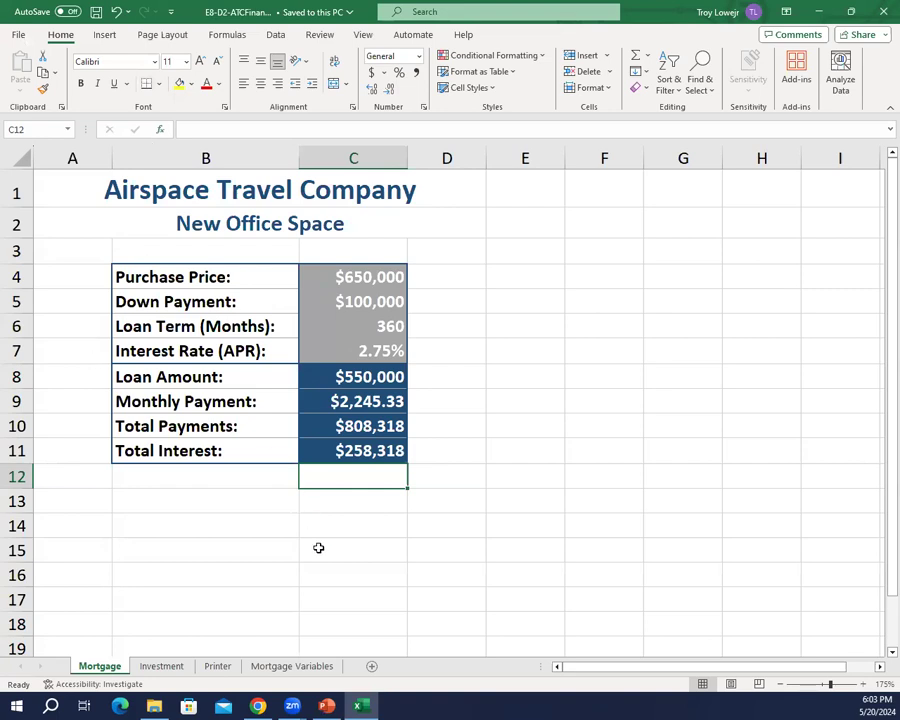
Step: Insert the financial function FV in cell C7 of the Investment sheet for the future value
{"action": "left_click", "coordinate": [175, 671]}
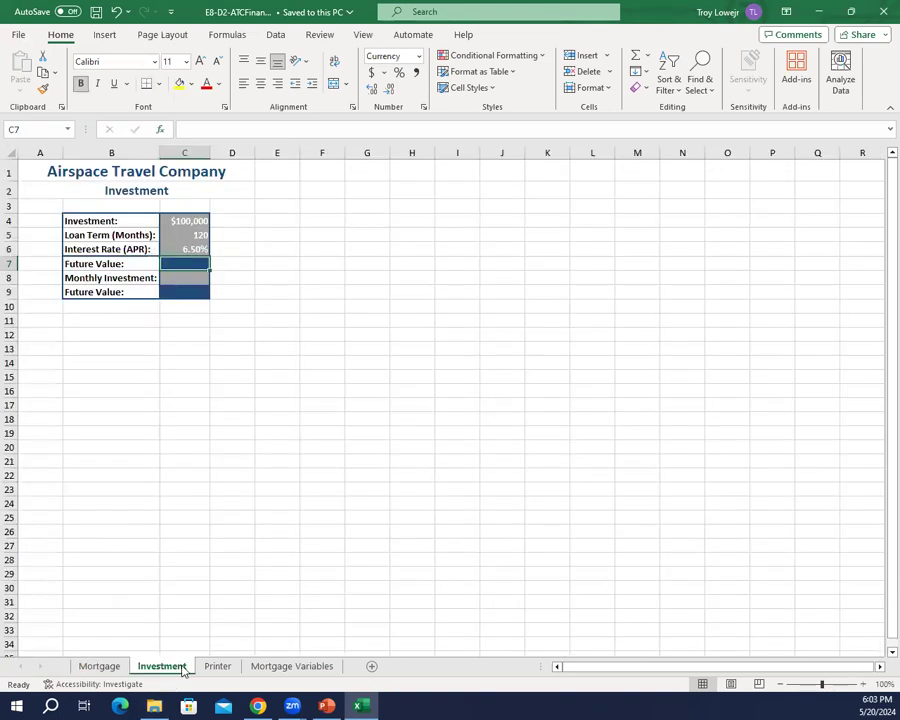
{"action": "scroll", "coordinate": [222, 358], "scroll_direction": "up", "scroll_amount": 4}
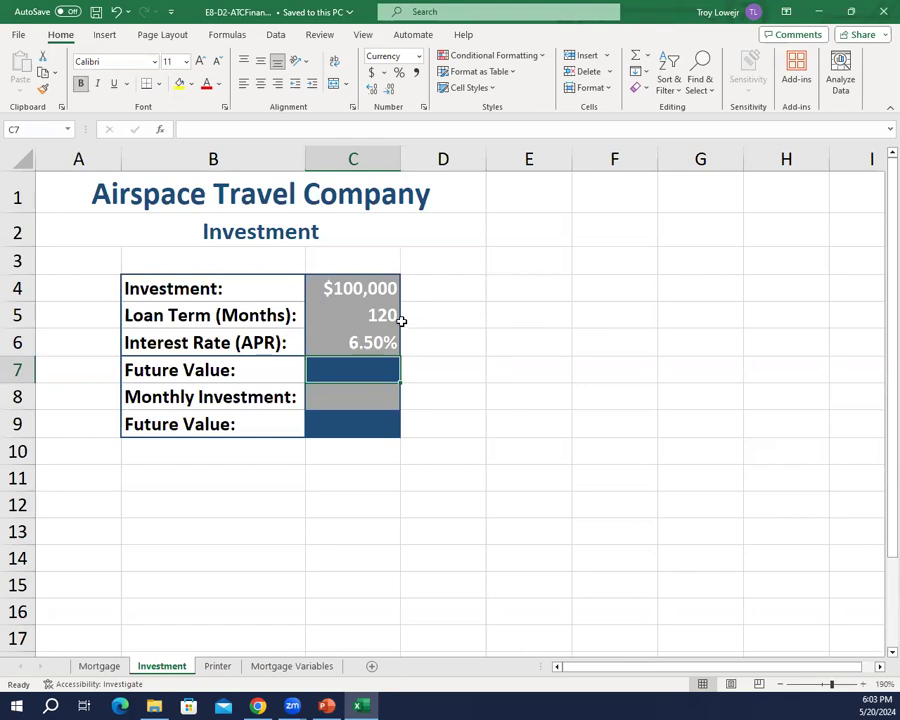
{"action": "left_click", "coordinate": [228, 35]}
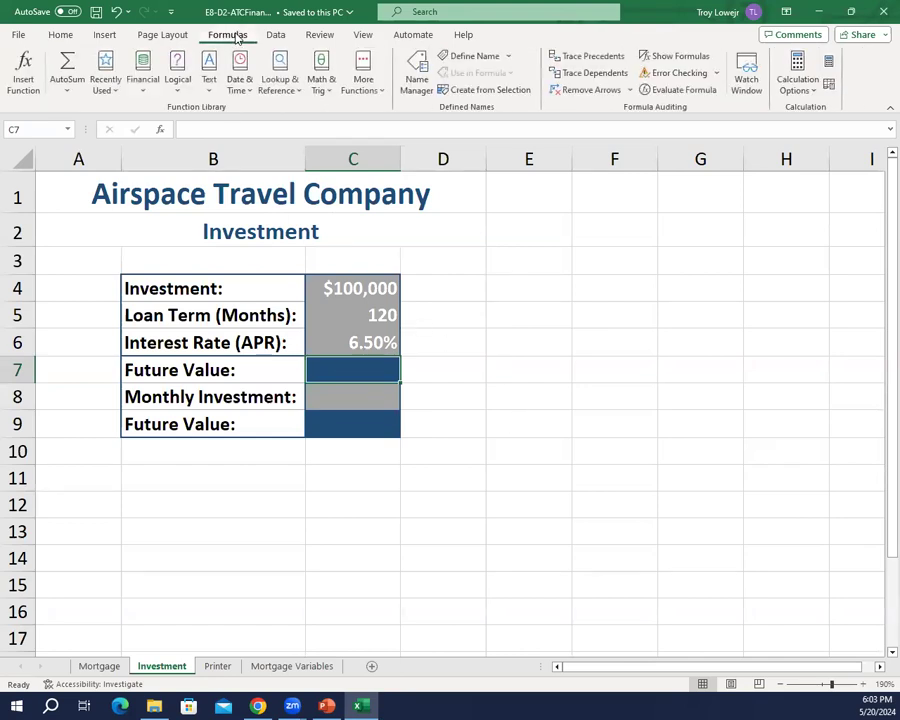
{"action": "left_click", "coordinate": [141, 88]}
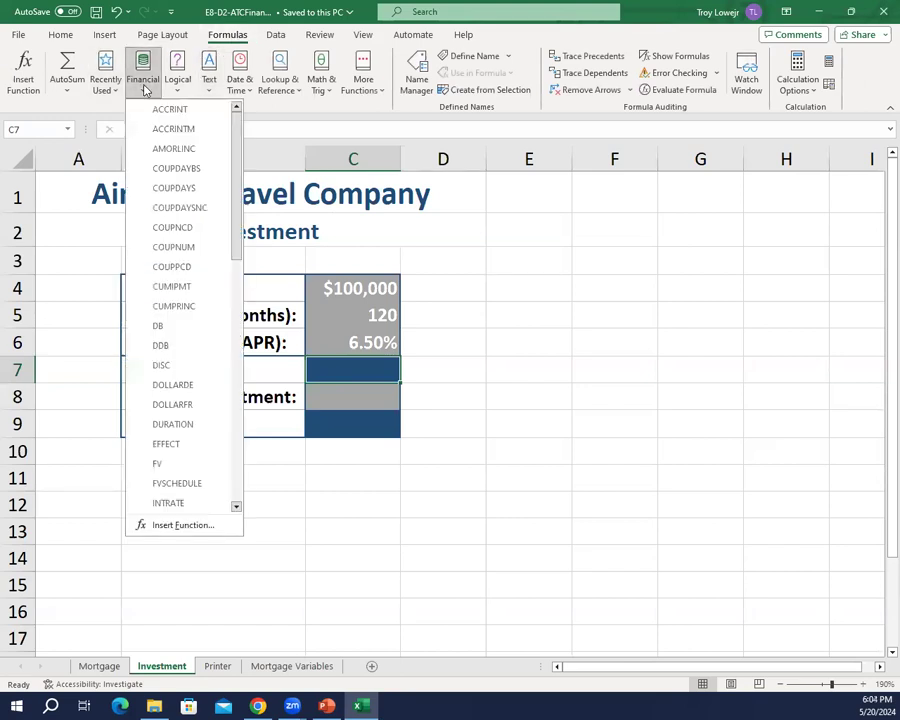
{"action": "left_click", "coordinate": [176, 463]}
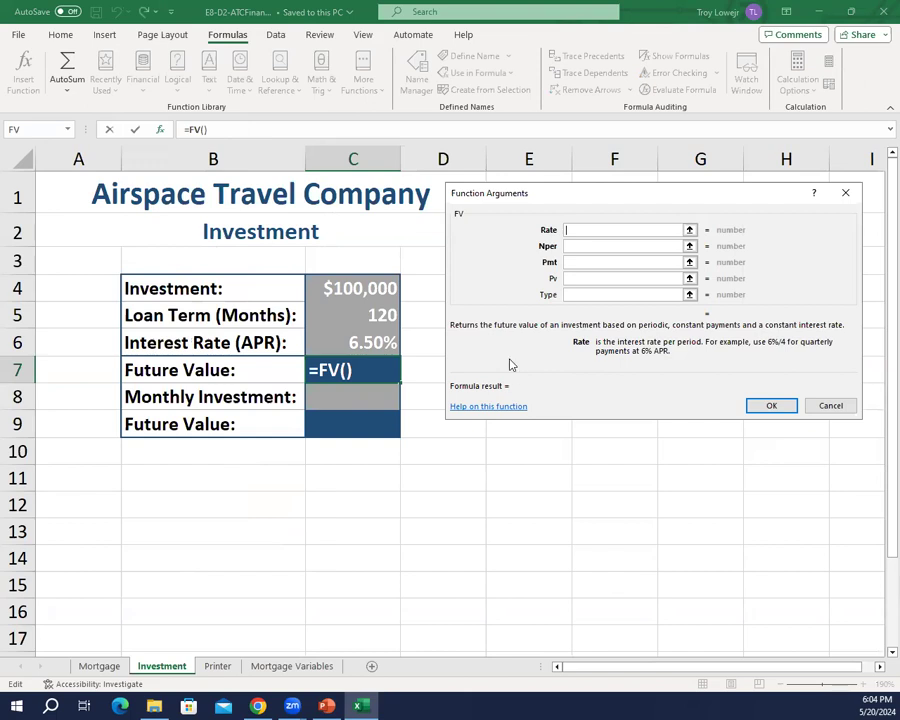
Step: Complete the FV arguments for C7 with Rate C6/12, Nper C5, Pmt 0 and Pv -C4, and accept the function
{"action": "left_click", "coordinate": [330, 344]}
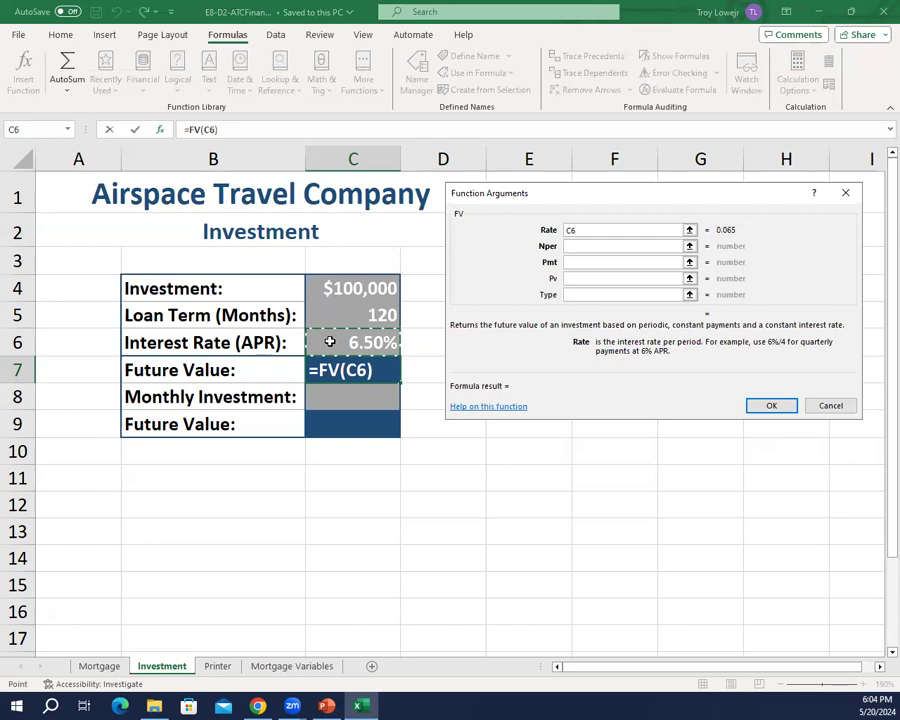
{"action": "type", "text": "/12"}
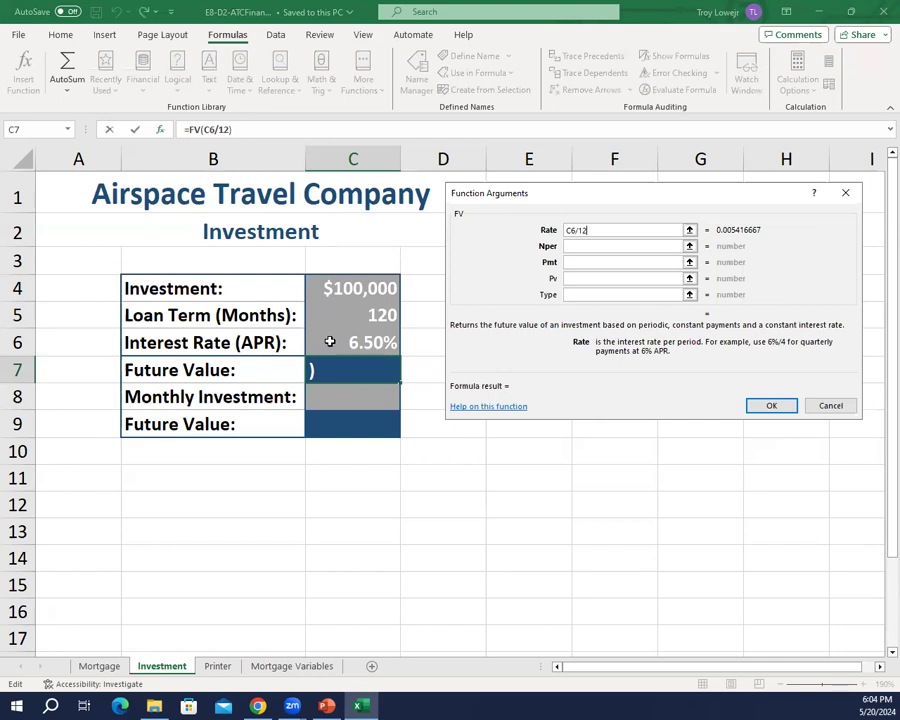
{"action": "key", "text": "Tab"}
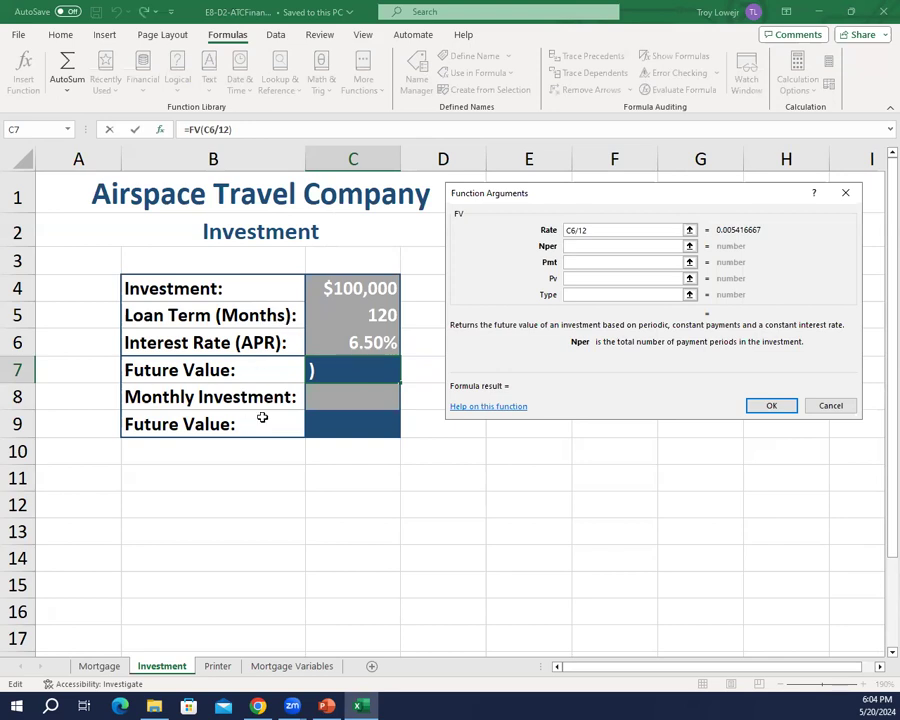
{"action": "left_click", "coordinate": [372, 314]}
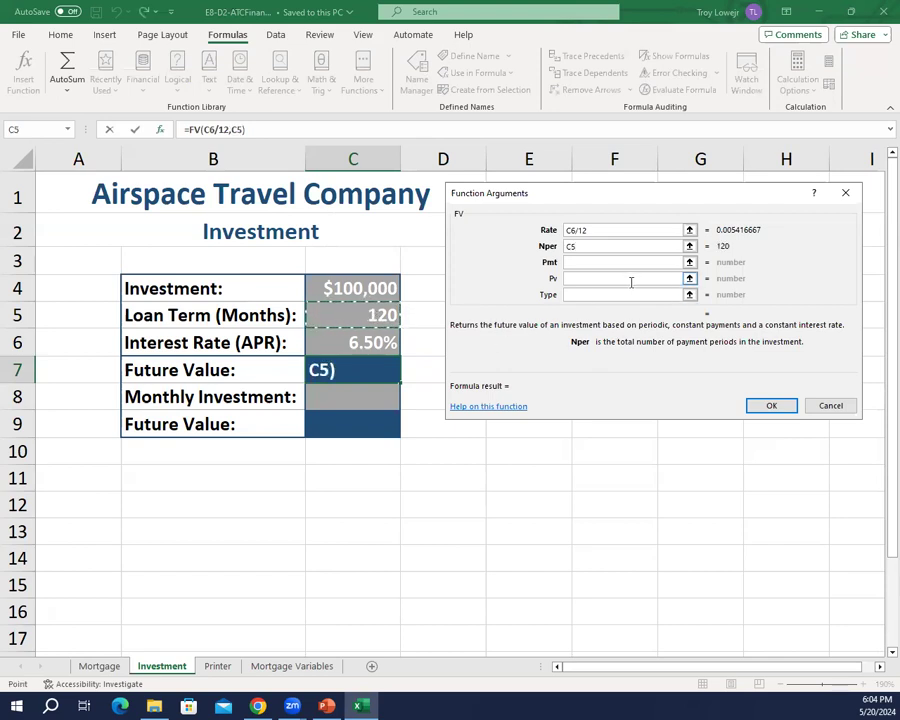
{"action": "key", "text": "Tab"}
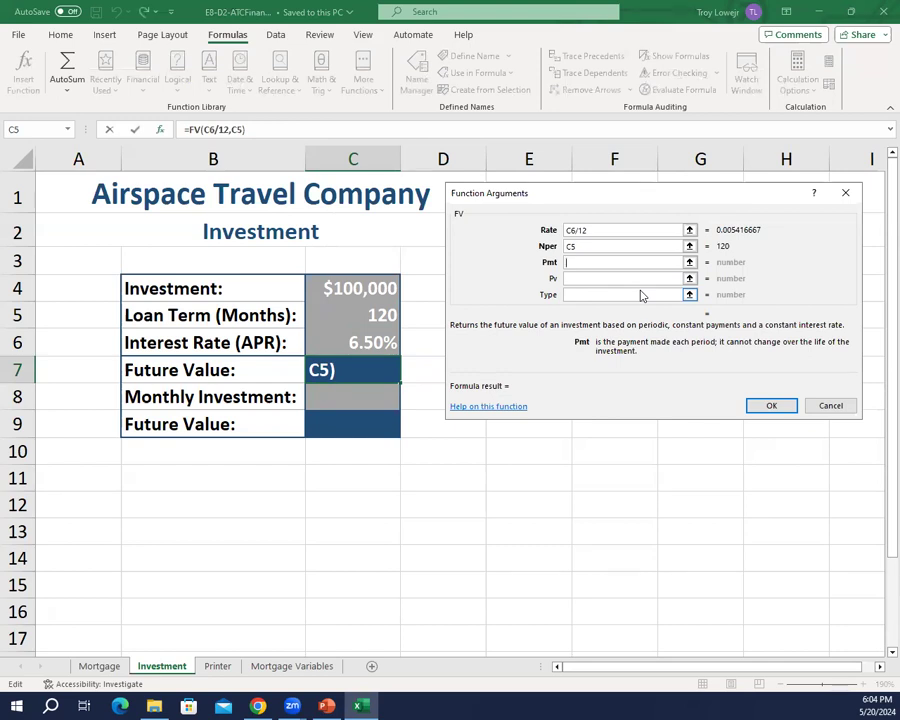
{"action": "type", "text": "0"}
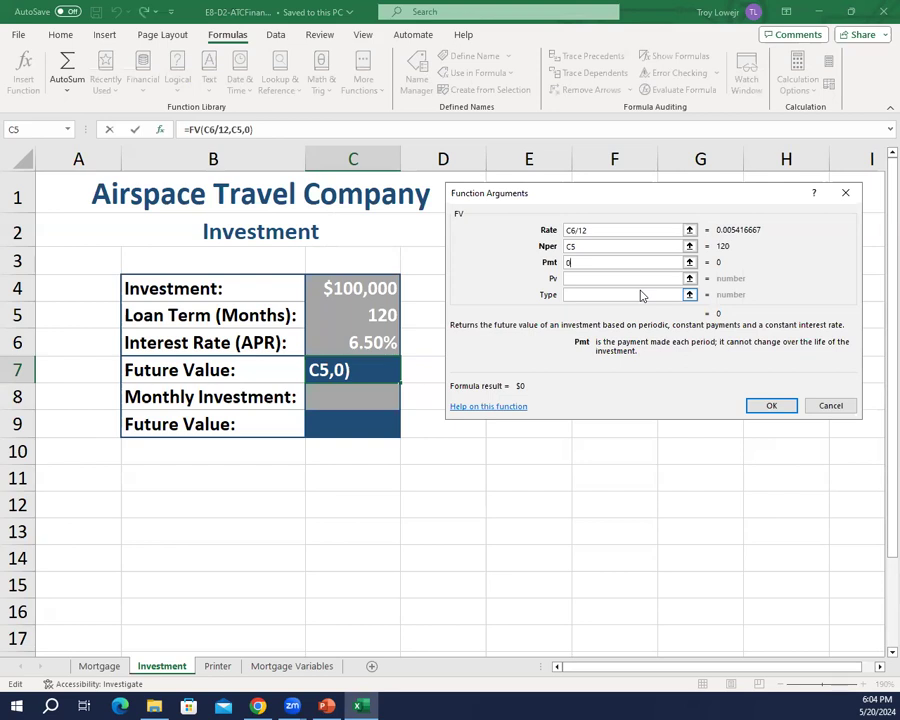
{"action": "key", "text": "Tab"}
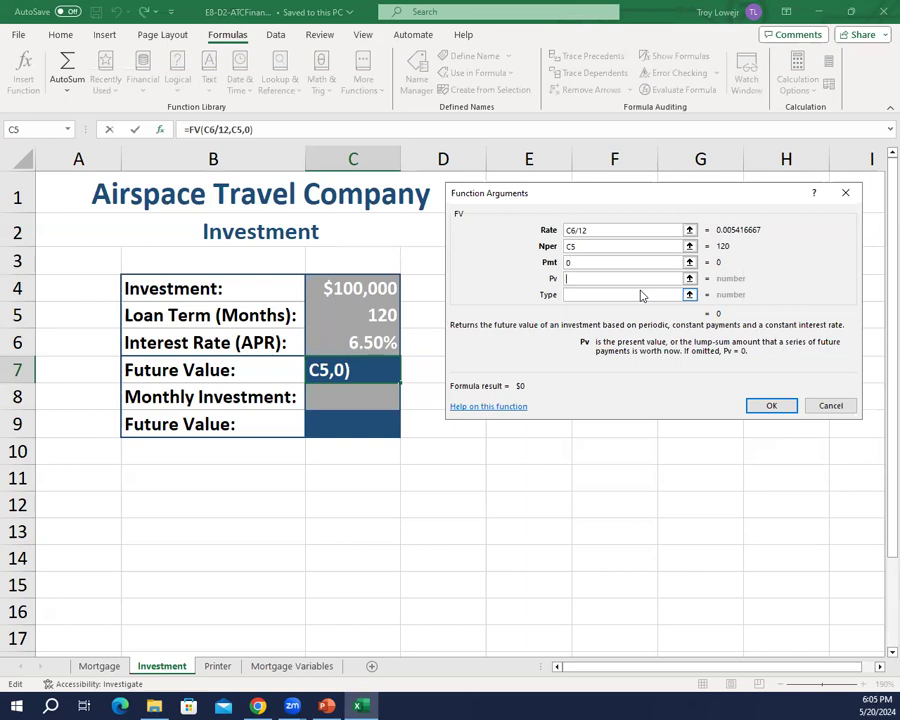
{"action": "type", "text": "-"}
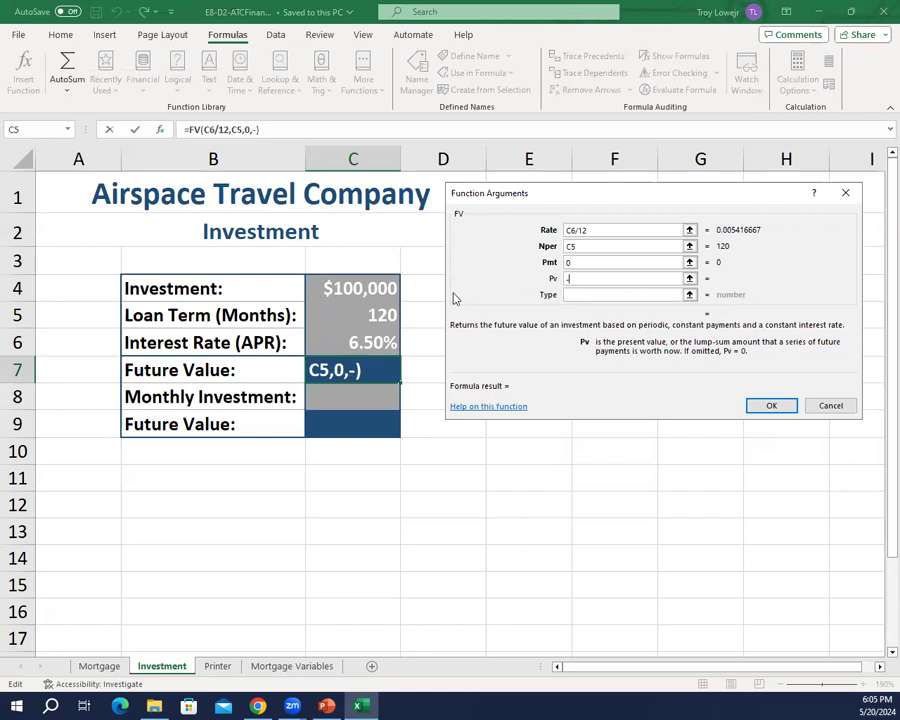
{"action": "left_click", "coordinate": [359, 289]}
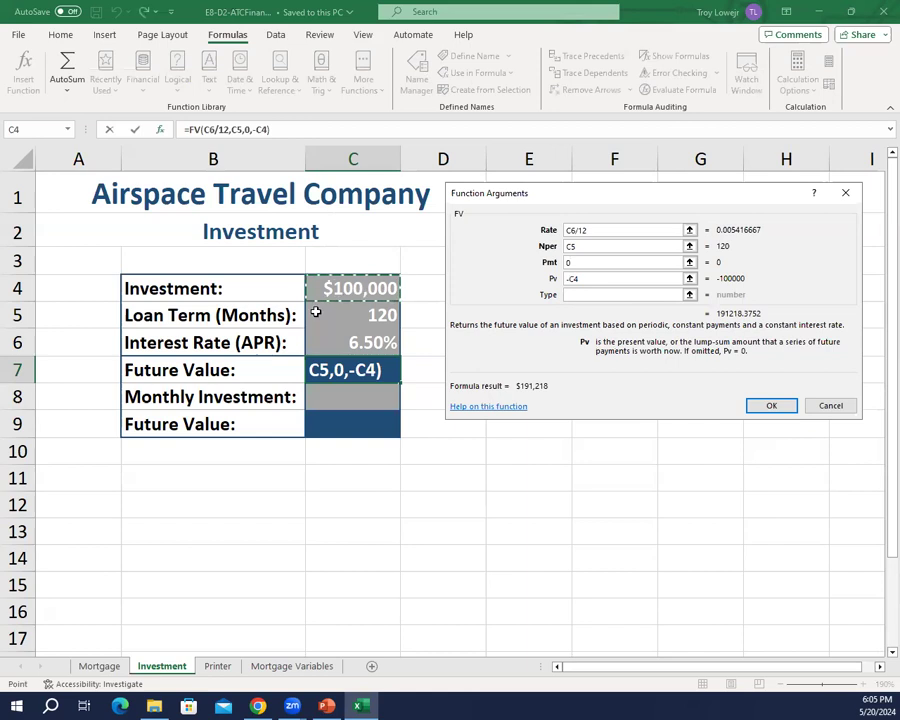
{"action": "left_click", "coordinate": [763, 410]}
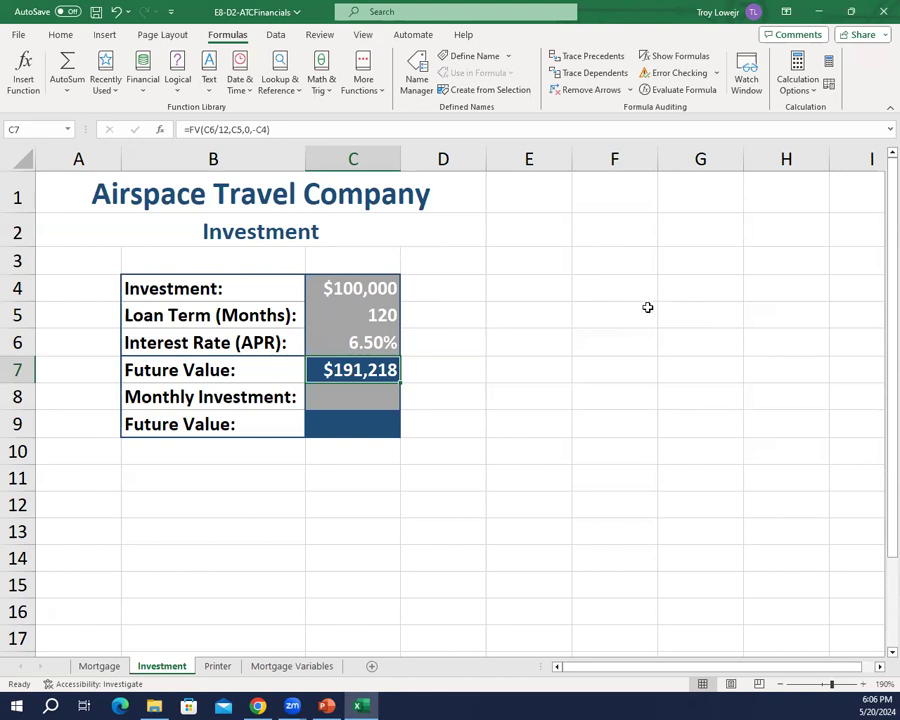
Step: Enter a monthly investment of 200 in cell C8
{"action": "left_click", "coordinate": [368, 392]}
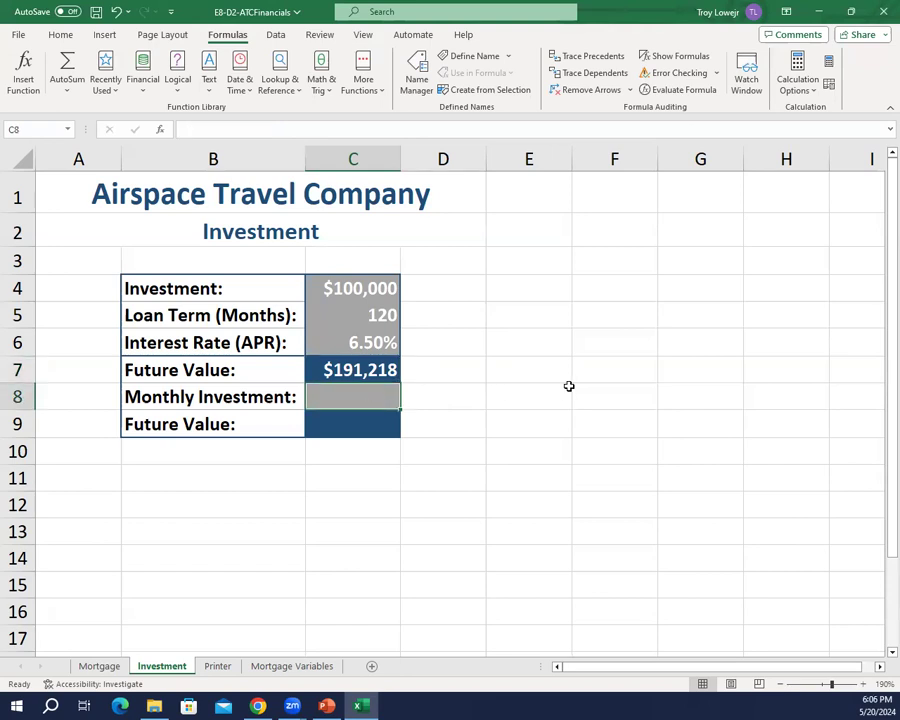
{"action": "type", "text": "200"}
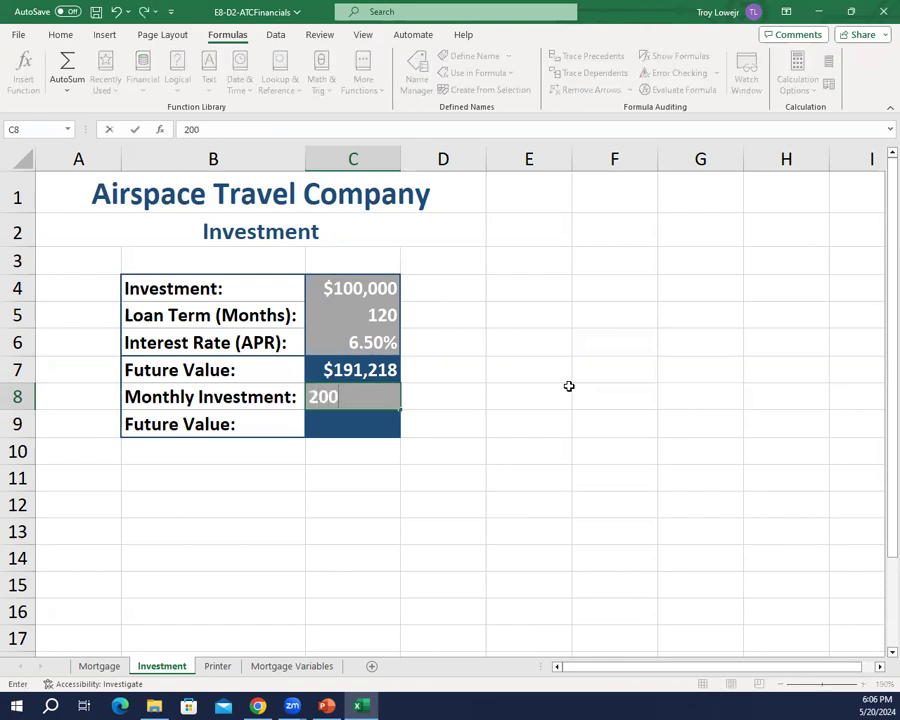
{"action": "key", "text": "Return"}
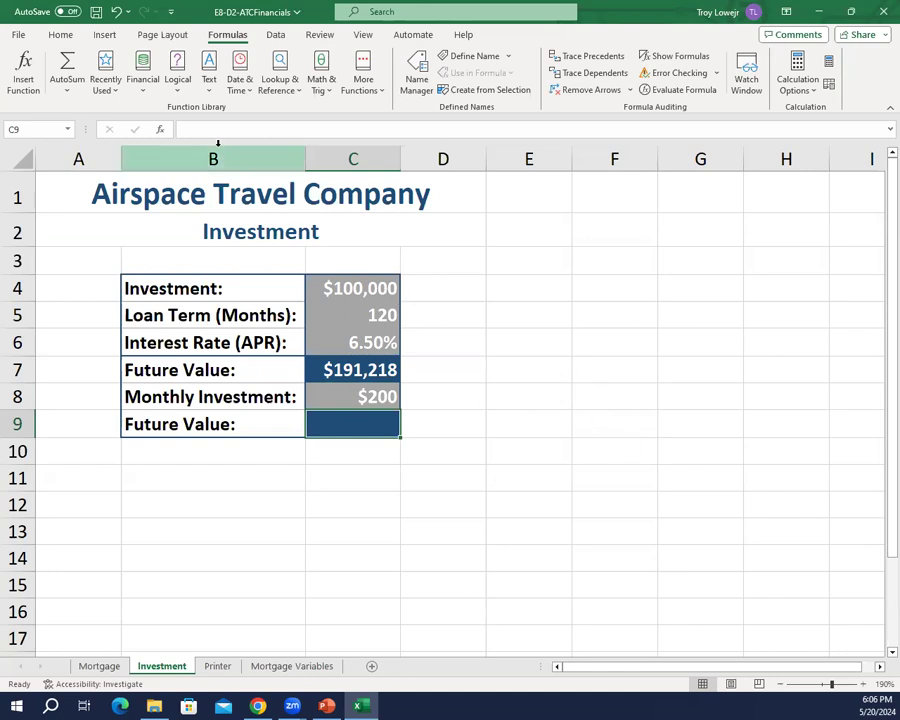
Step: Insert the financial function FV in cell C9 with Rate C6/12 and Nper C5
{"action": "left_click", "coordinate": [145, 85]}
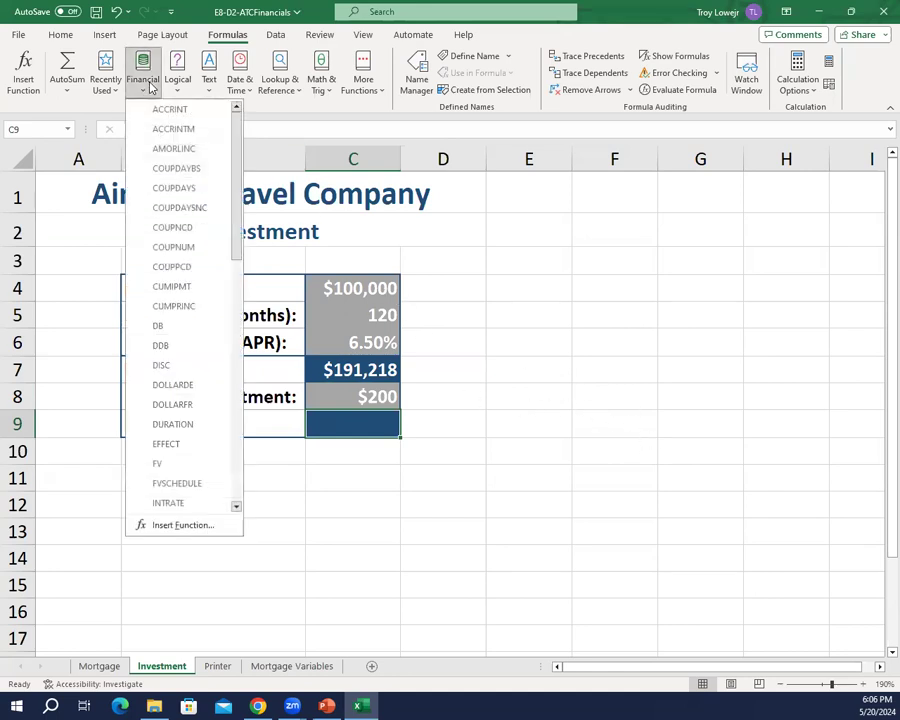
{"action": "left_click", "coordinate": [176, 464]}
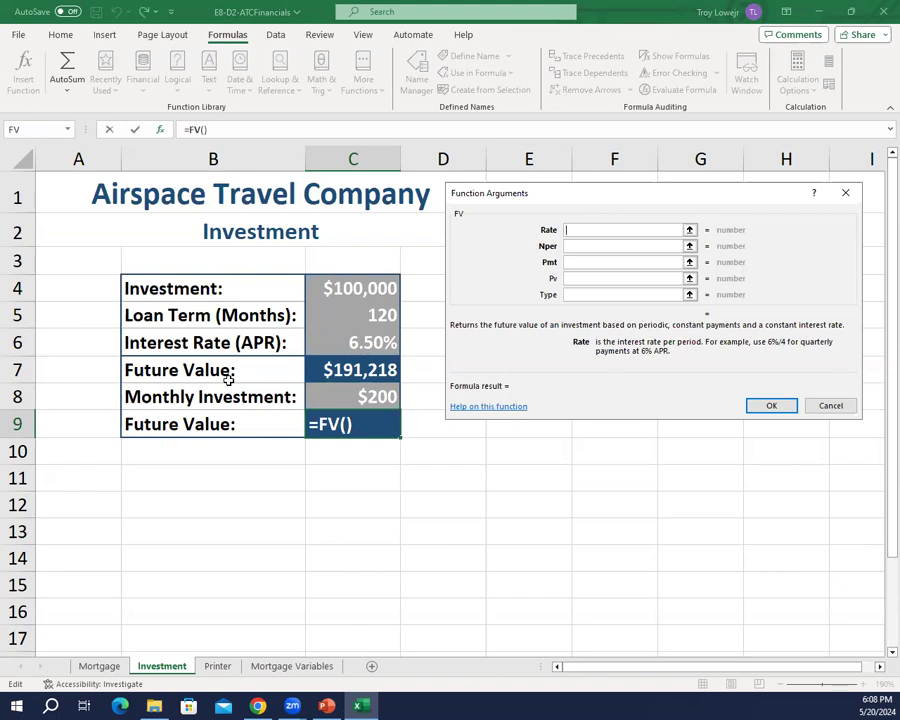
{"action": "type", "text": "c6"}
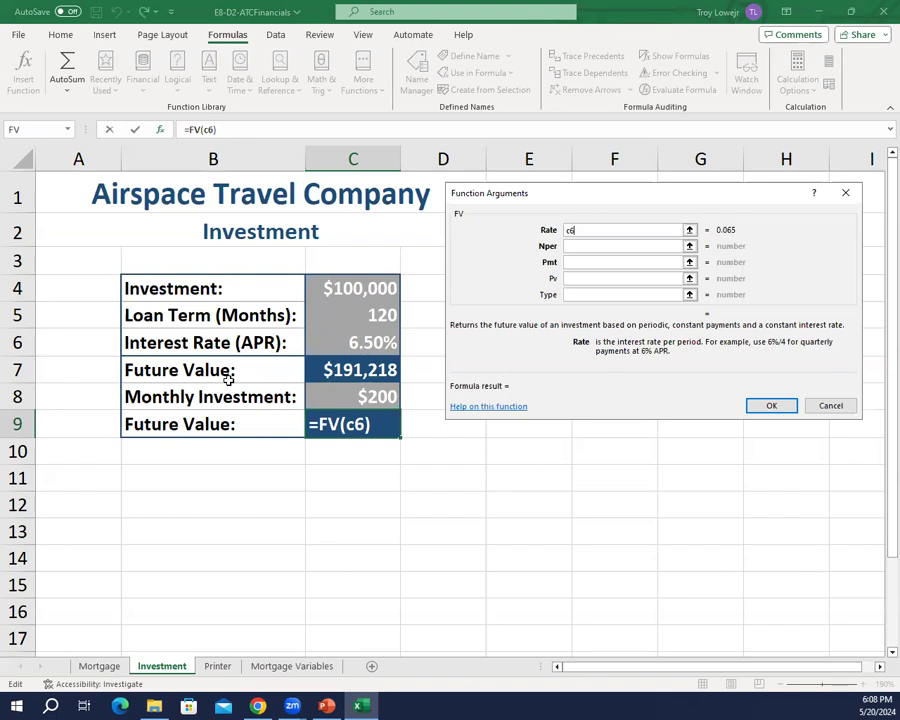
{"action": "type", "text": "/12"}
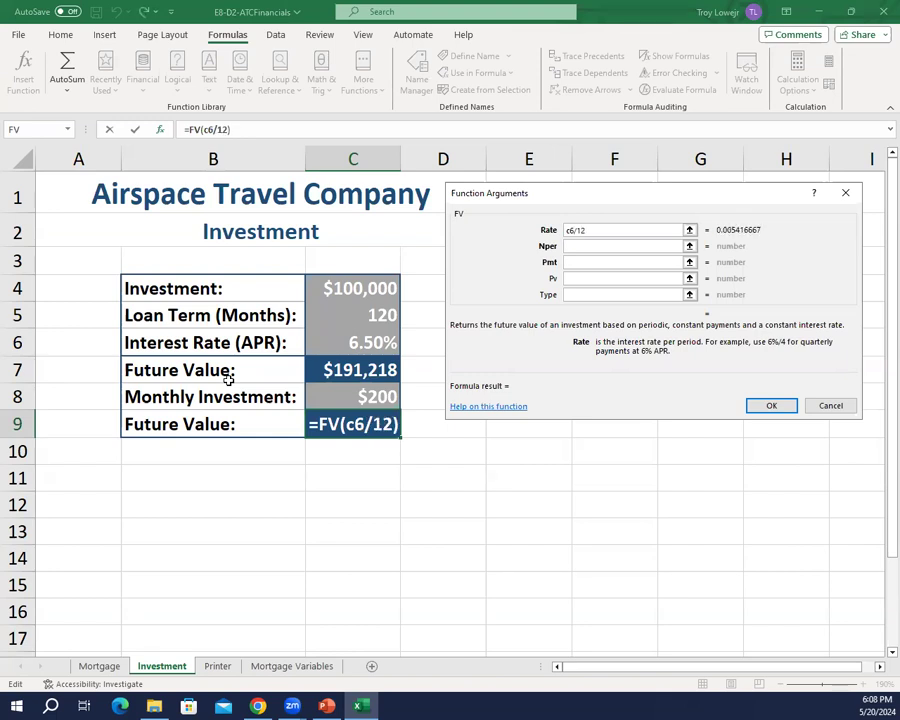
{"action": "key", "text": "Tab"}
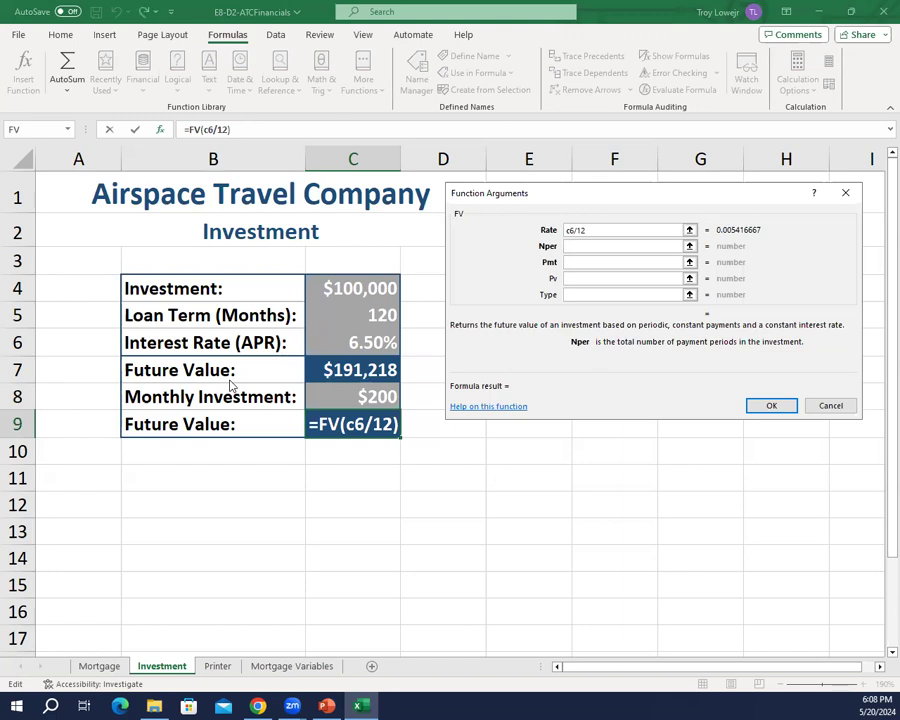
{"action": "type", "text": "c5"}
{"action": "key", "text": "Tab"}
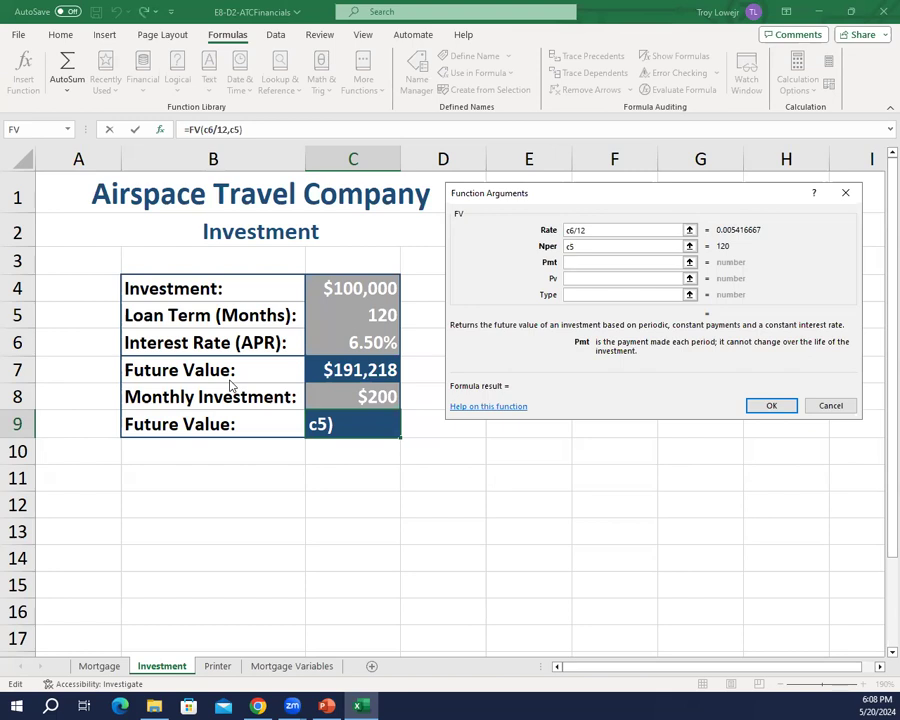
Step: Complete the C9 FV function with Pmt -C8 and Pv -C4, and save the workbook
{"action": "type", "text": "-c8"}
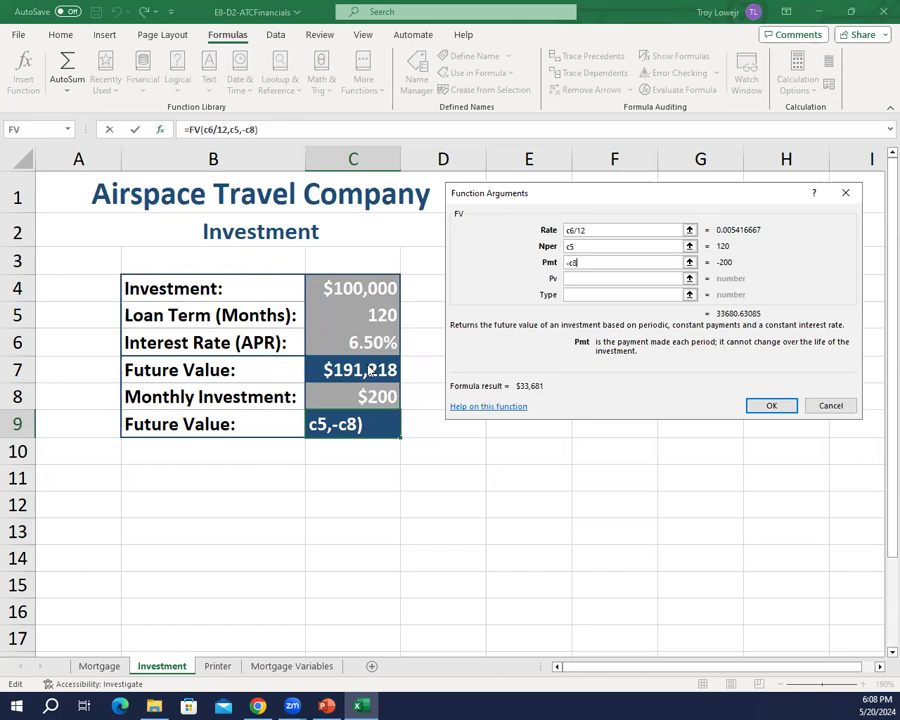
{"action": "key", "text": "Tab"}
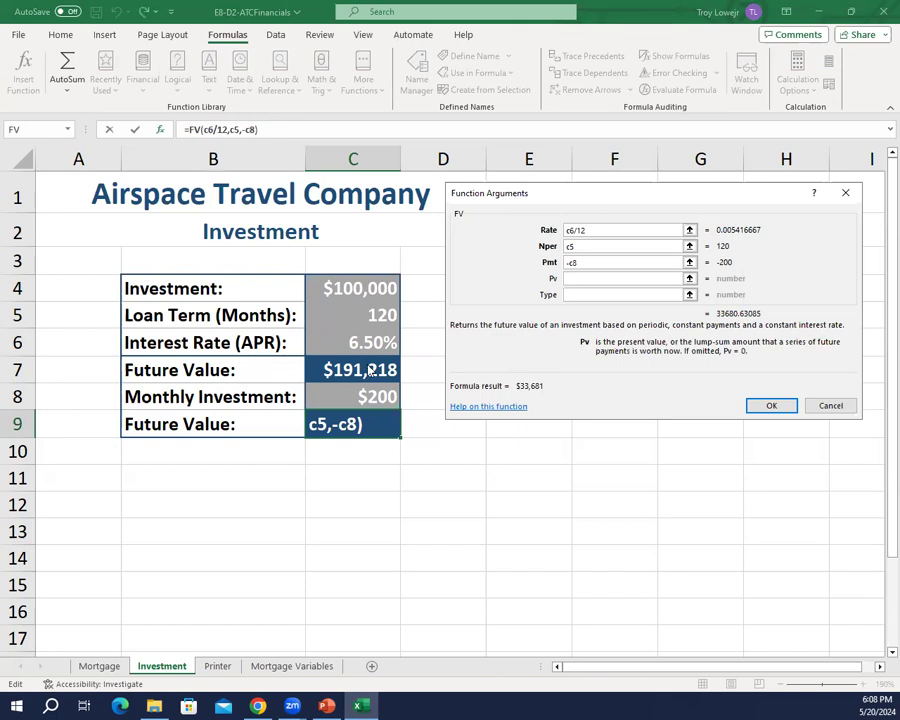
{"action": "type", "text": "-c"}
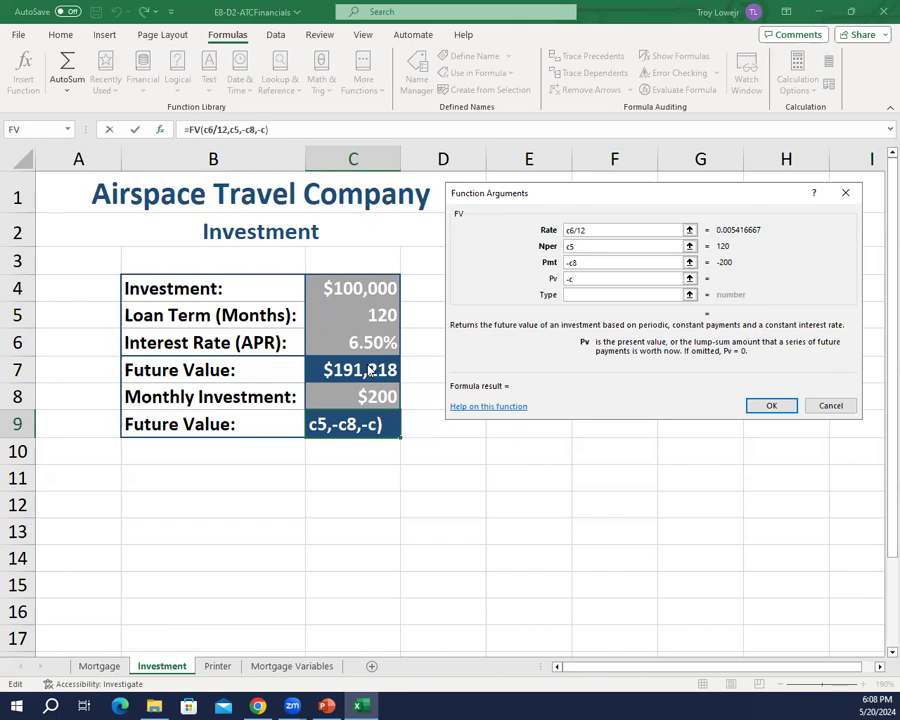
{"action": "type", "text": "4"}
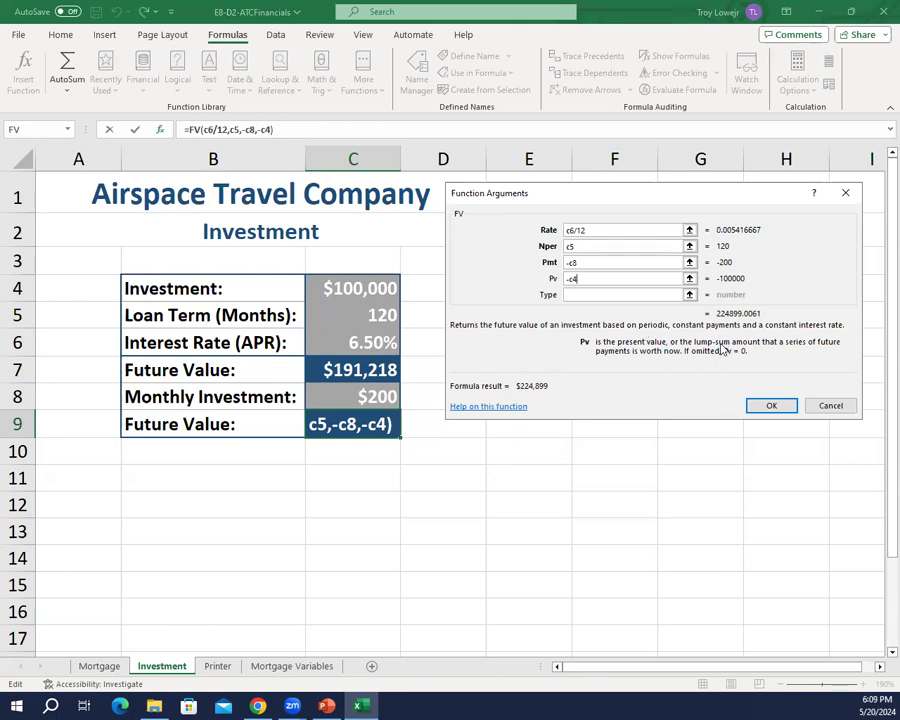
{"action": "left_click", "coordinate": [776, 406]}
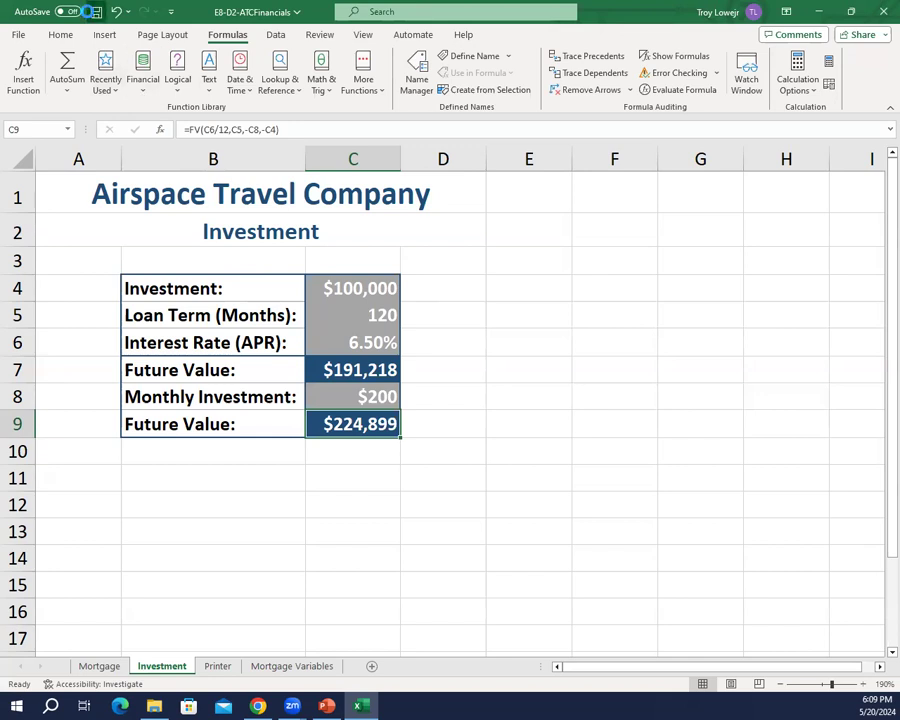
{"action": "left_click", "coordinate": [95, 12]}
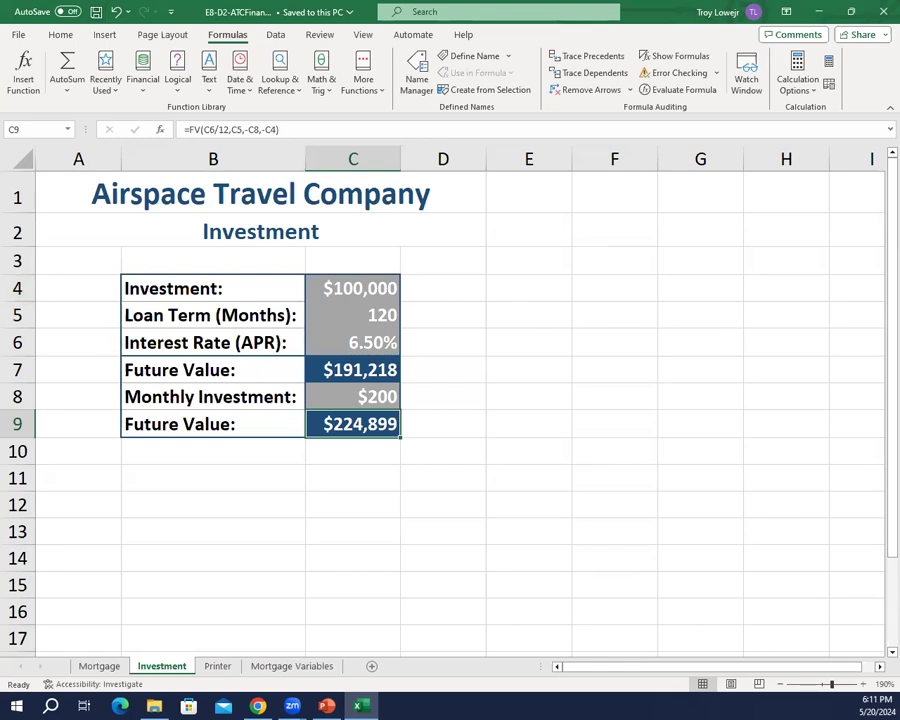
Step: Review the FV and NPER slide in PowerPoint, return to Excel, and save a copy of the workbook on the USB disk as E8-D3-ATCFinancials
{"action": "key", "text": "alt+Tab"}
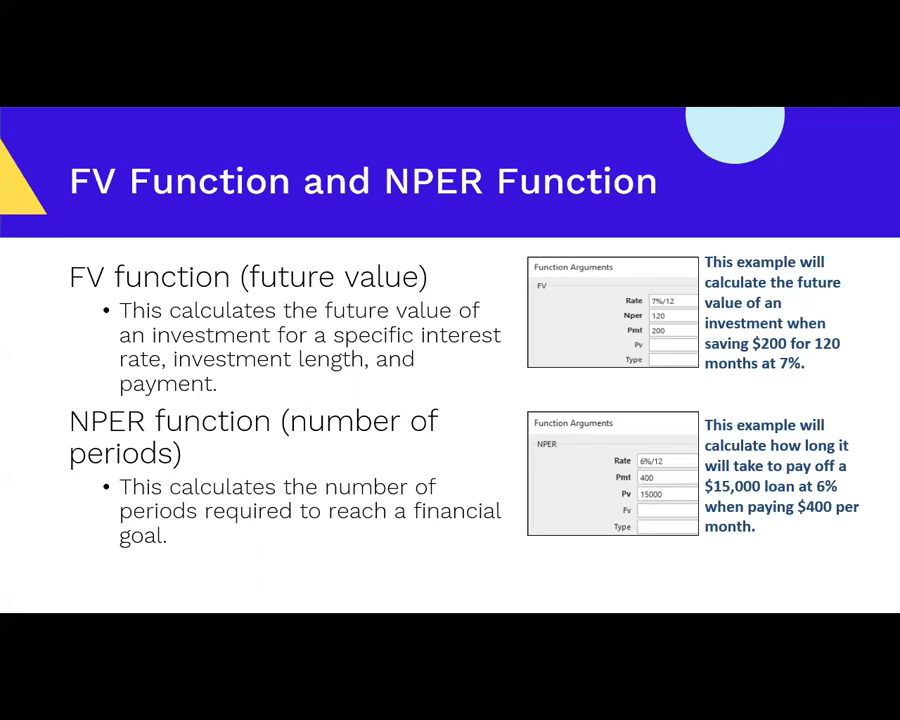
{"action": "key", "text": "Escape"}
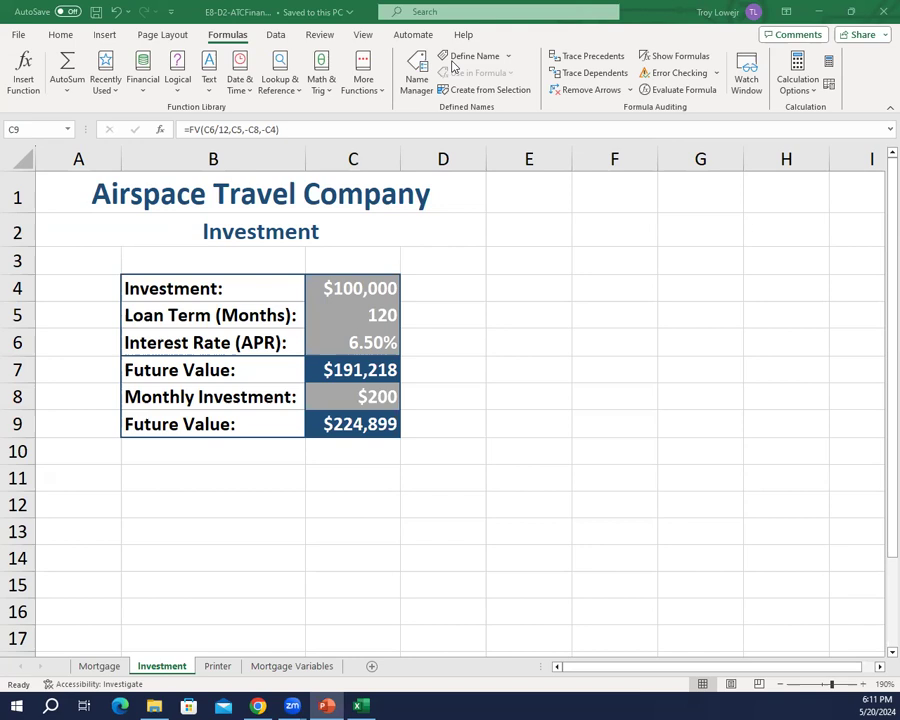
{"action": "left_click", "coordinate": [18, 38]}
{"action": "left_click", "coordinate": [18, 36]}
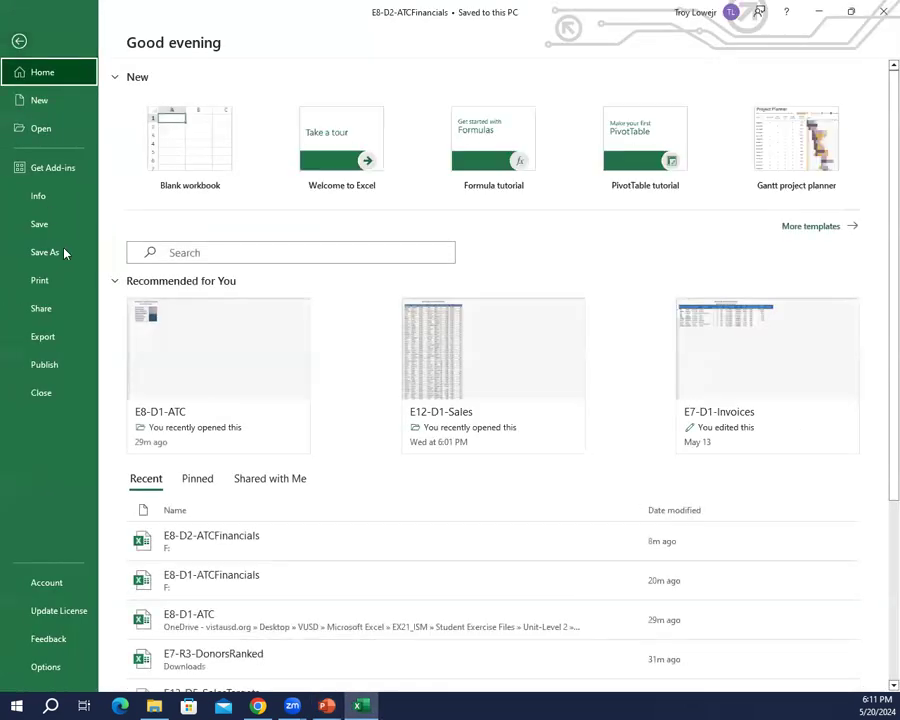
{"action": "left_click", "coordinate": [53, 252]}
{"action": "left_click", "coordinate": [219, 316]}
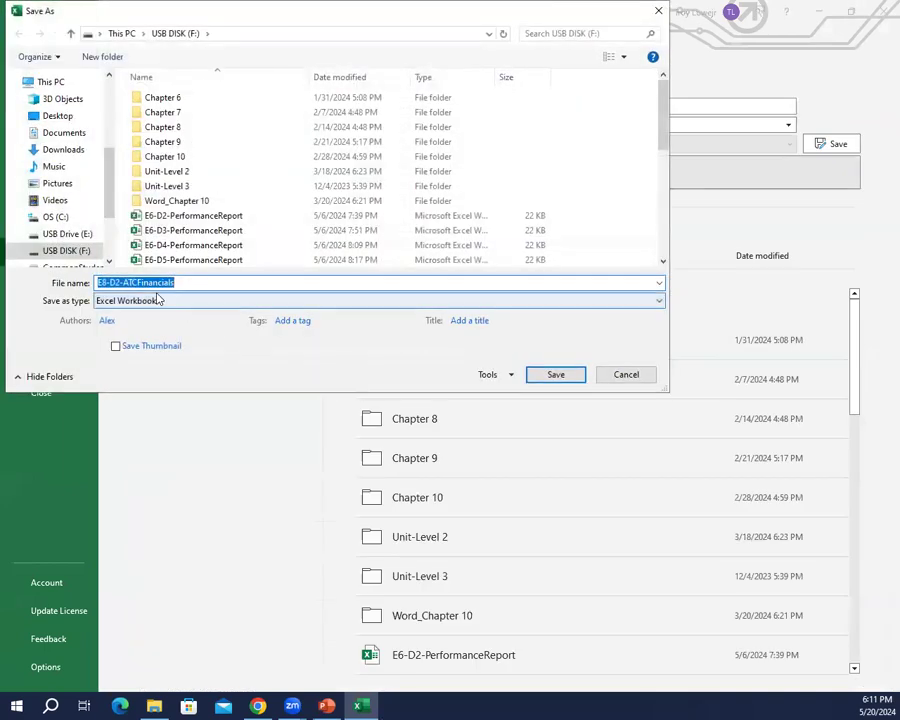
{"action": "left_click", "coordinate": [120, 283]}
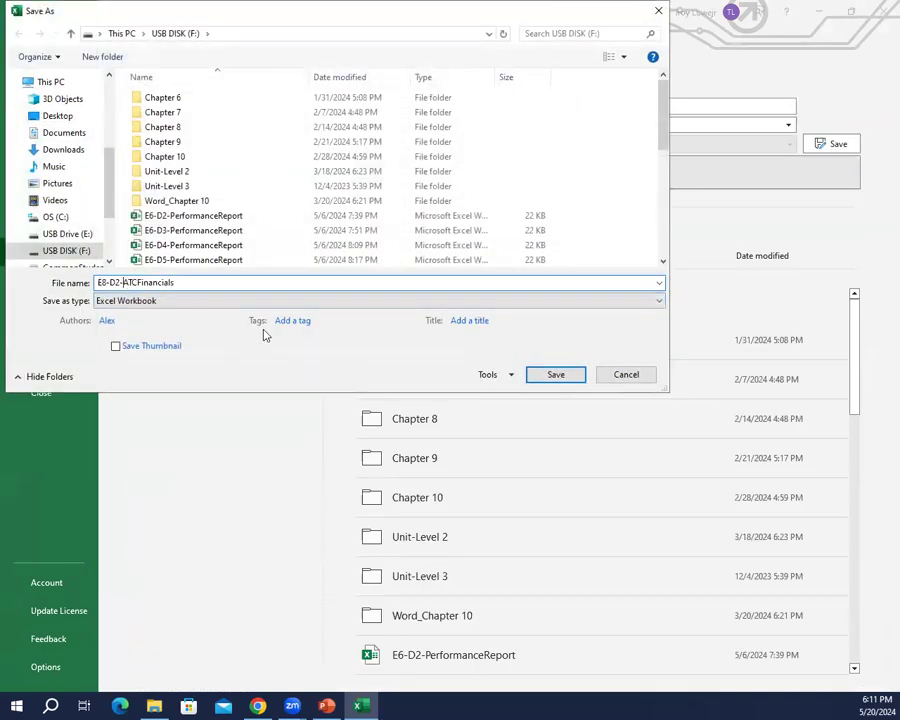
{"action": "key", "text": "BackSpace"}
{"action": "type", "text": "3"}
{"action": "key", "text": "Return"}
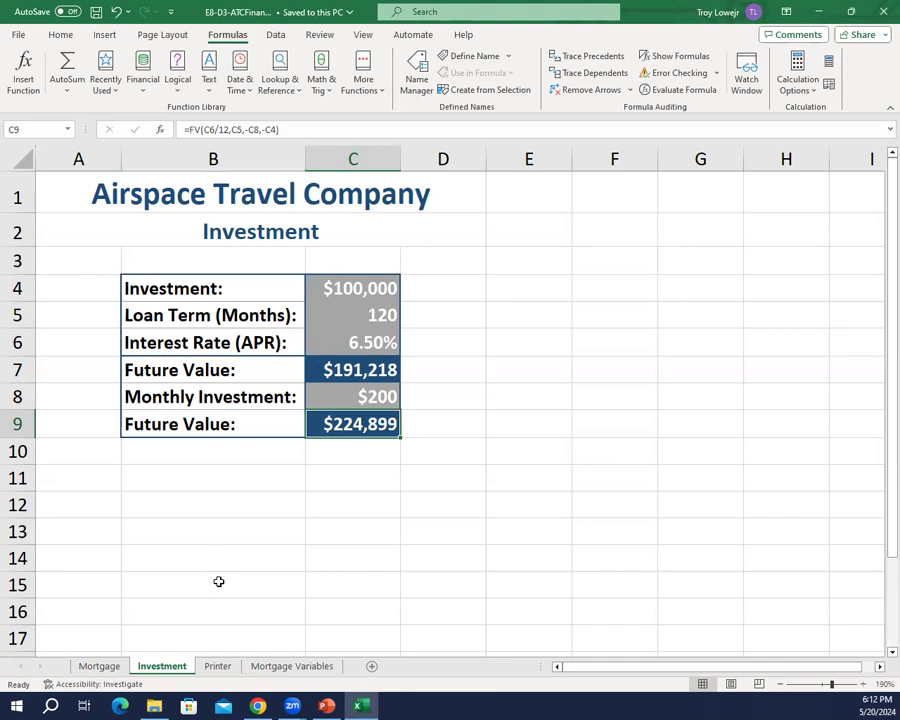
Step: Switch to the Printer sheet and insert the financial function NPER in the Loan Term cell C7
{"action": "left_click", "coordinate": [216, 670]}
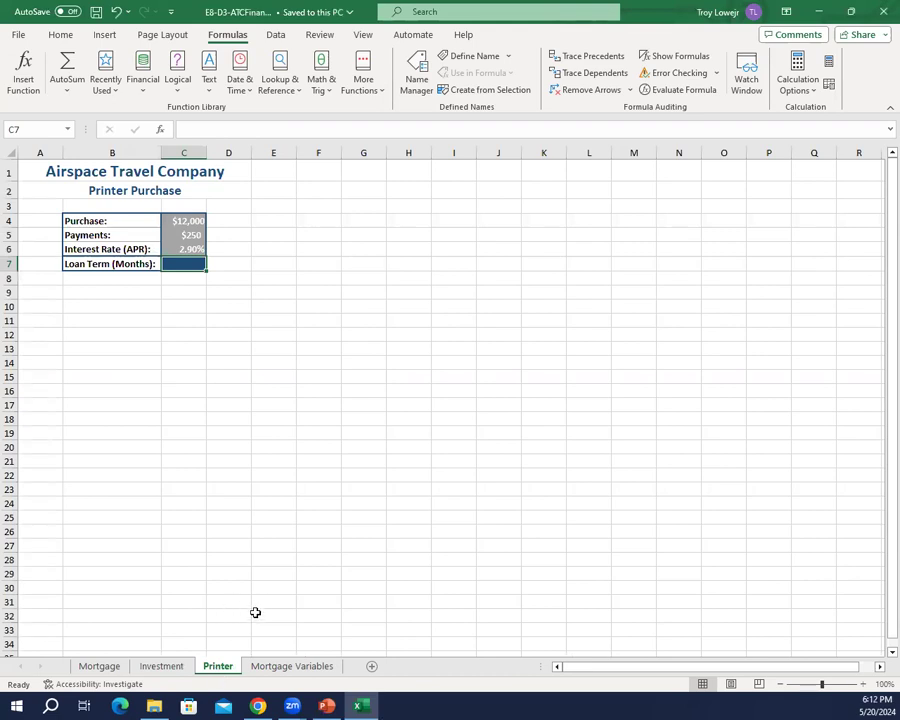
{"action": "scroll", "coordinate": [283, 404], "scroll_direction": "up", "scroll_amount": 7}
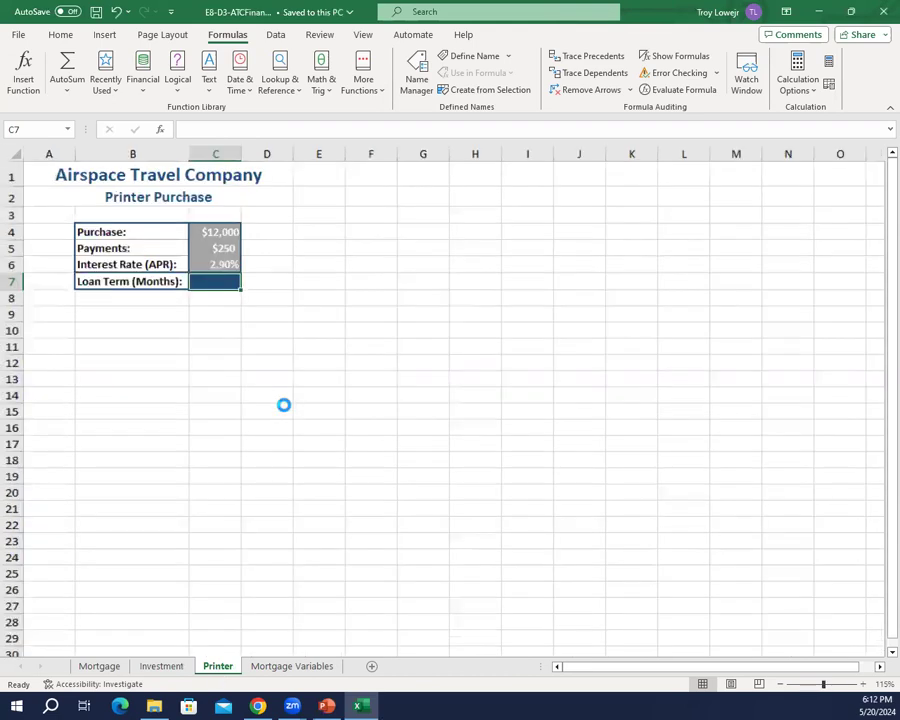
{"action": "scroll", "coordinate": [467, 449], "scroll_direction": "down", "scroll_amount": 1}
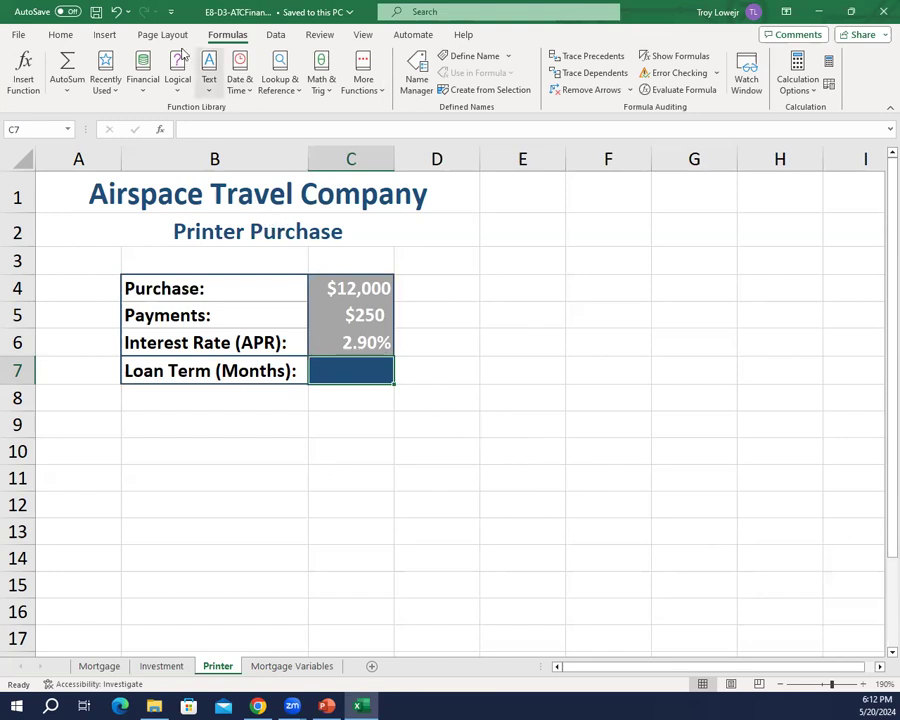
{"action": "left_click", "coordinate": [143, 70]}
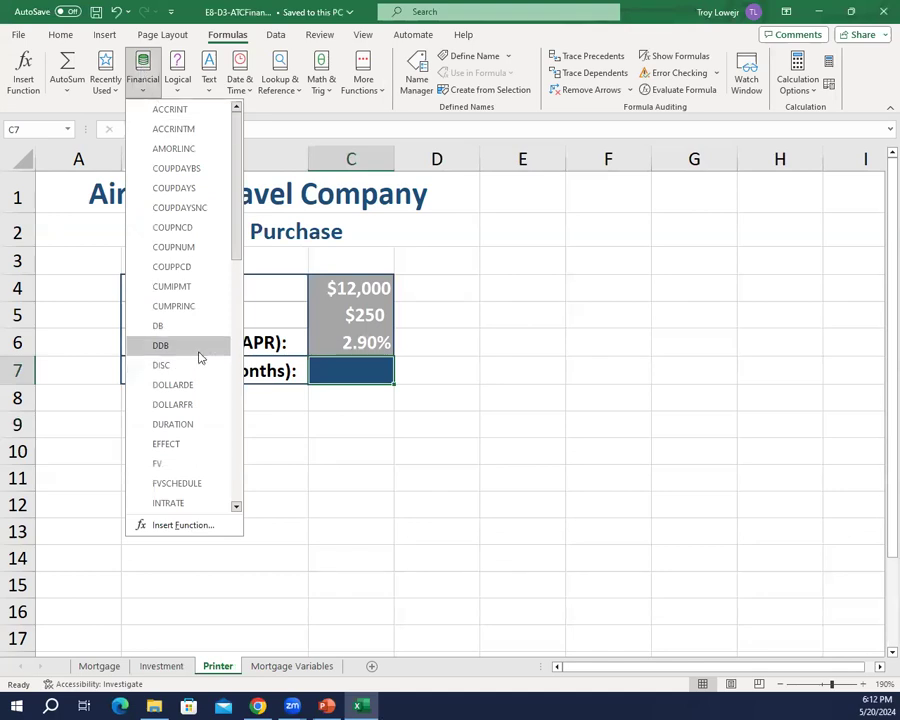
{"action": "scroll", "coordinate": [199, 357], "scroll_direction": "down", "scroll_amount": 7}
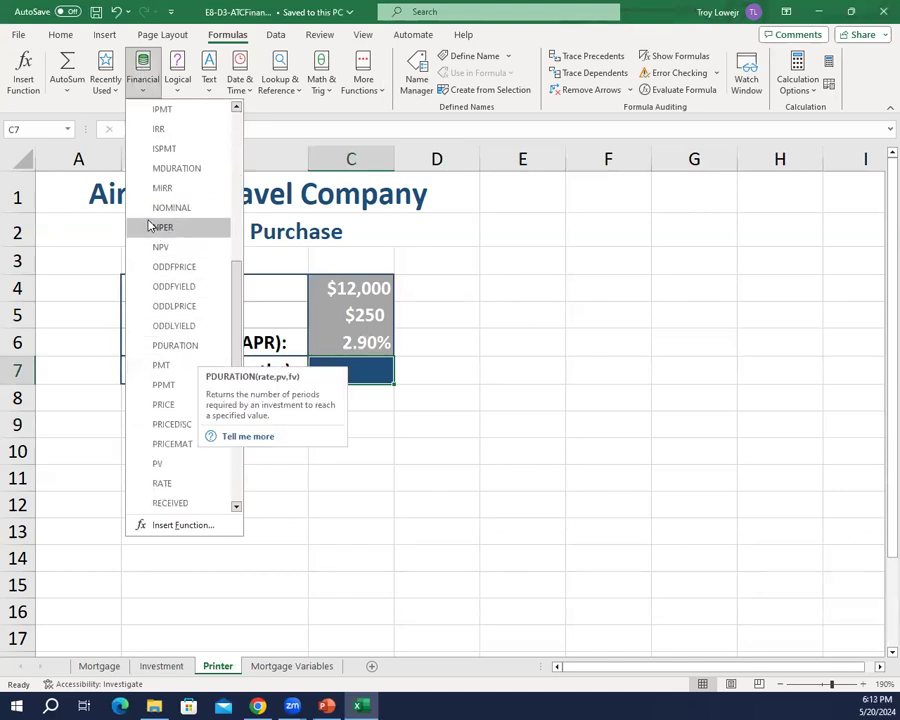
{"action": "left_click", "coordinate": [162, 228]}
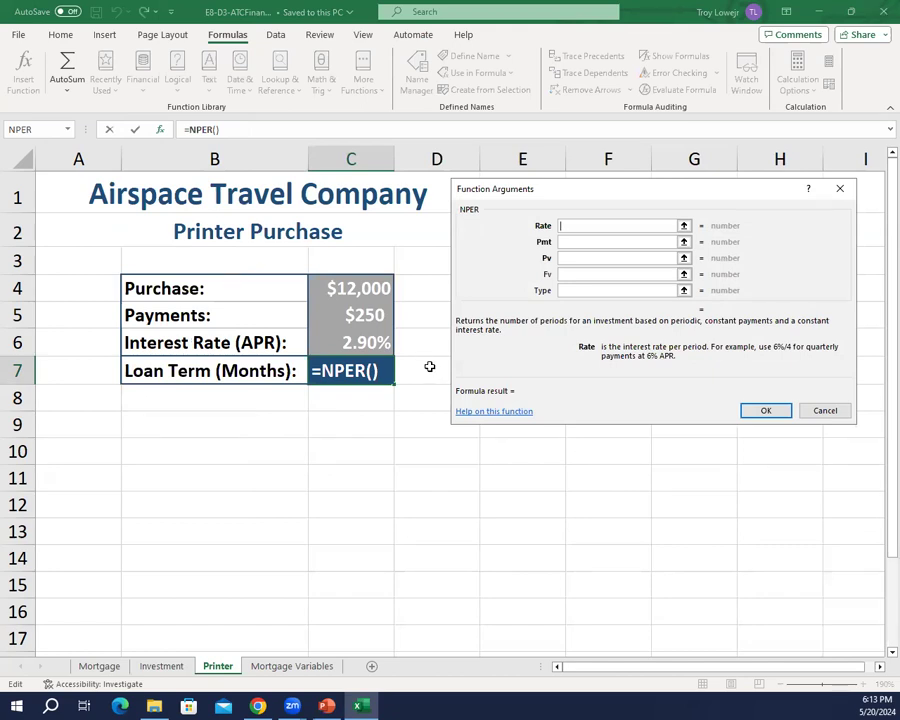
Step: Complete the NPER function in C7 with Rate C6/12, Pmt C5 and Pv -C4
{"action": "left_click", "coordinate": [353, 342]}
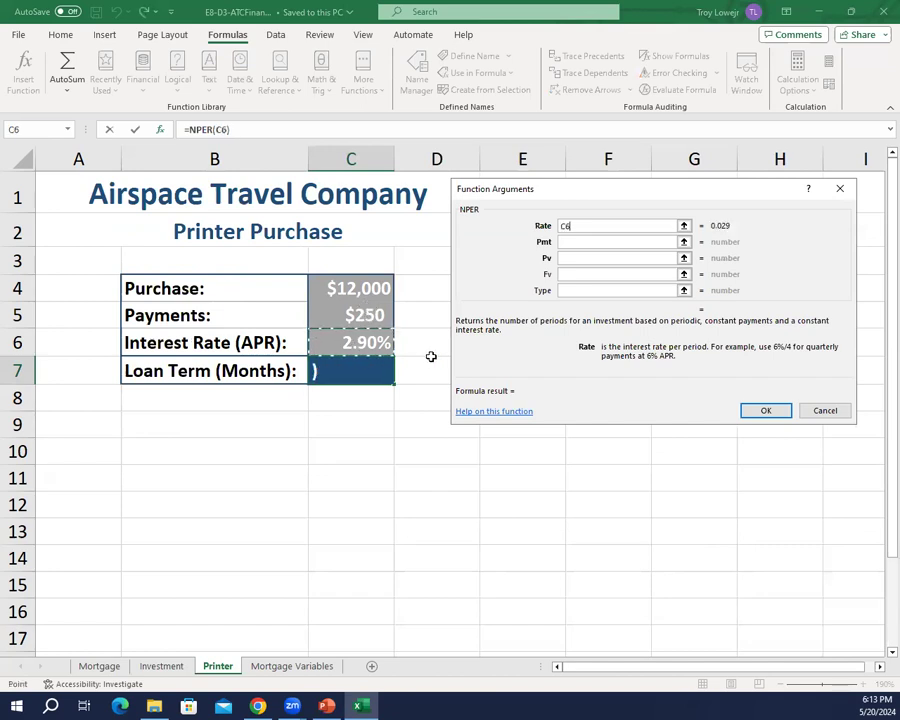
{"action": "type", "text": "/12"}
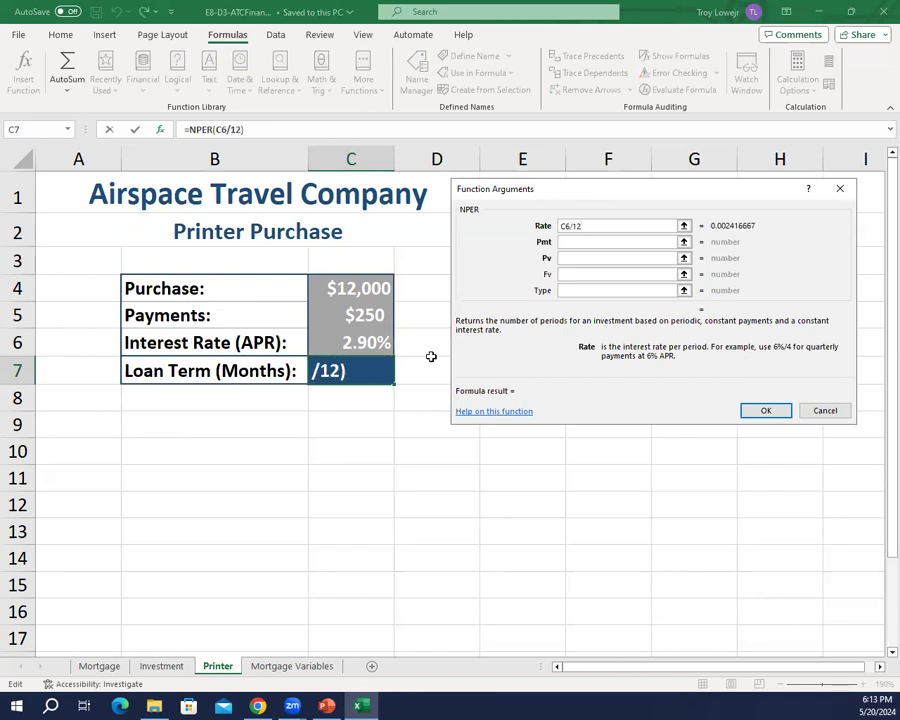
{"action": "key", "text": "Tab"}
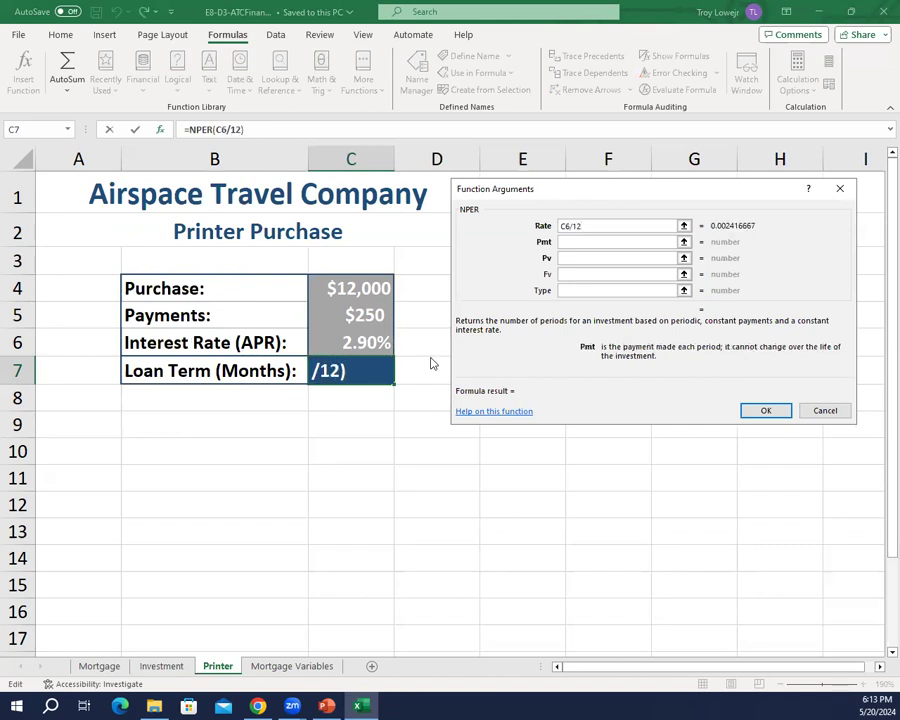
{"action": "key", "text": "Tab"}
{"action": "left_click", "coordinate": [359, 316]}
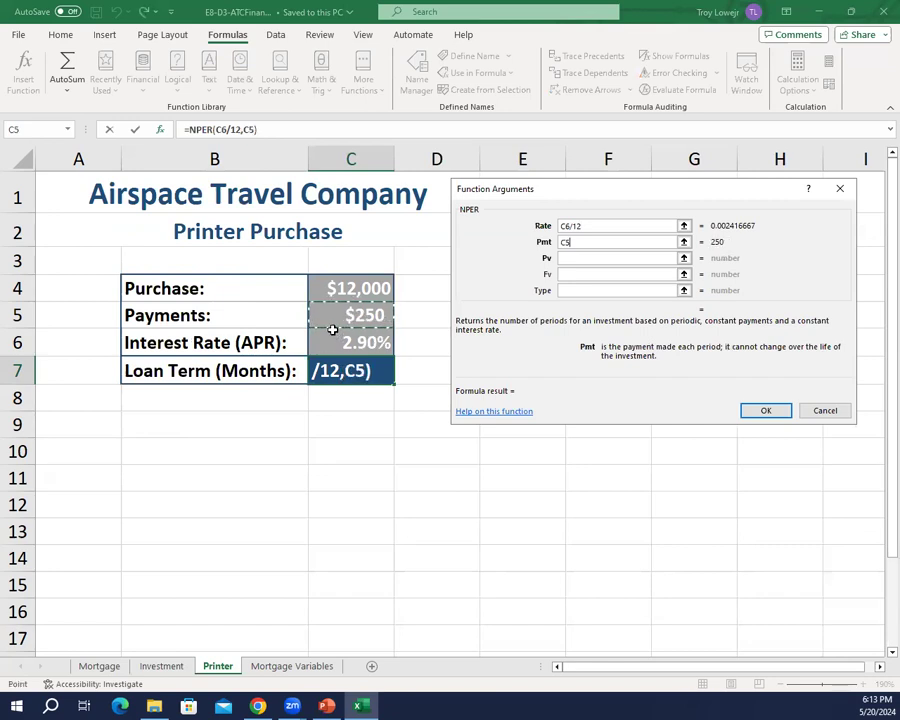
{"action": "key", "text": "Tab"}
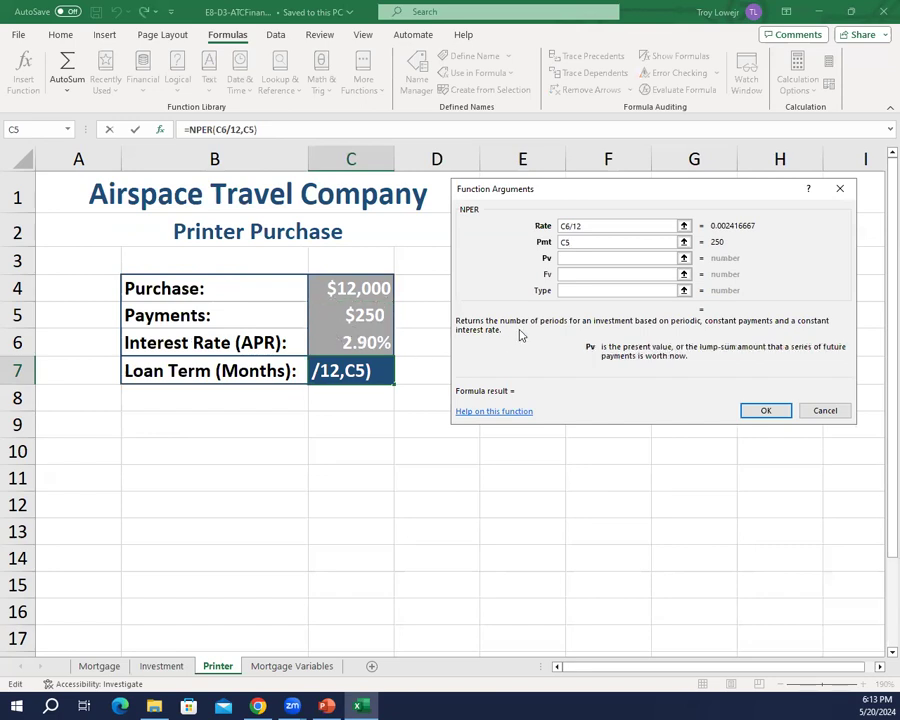
{"action": "type", "text": "-c4"}
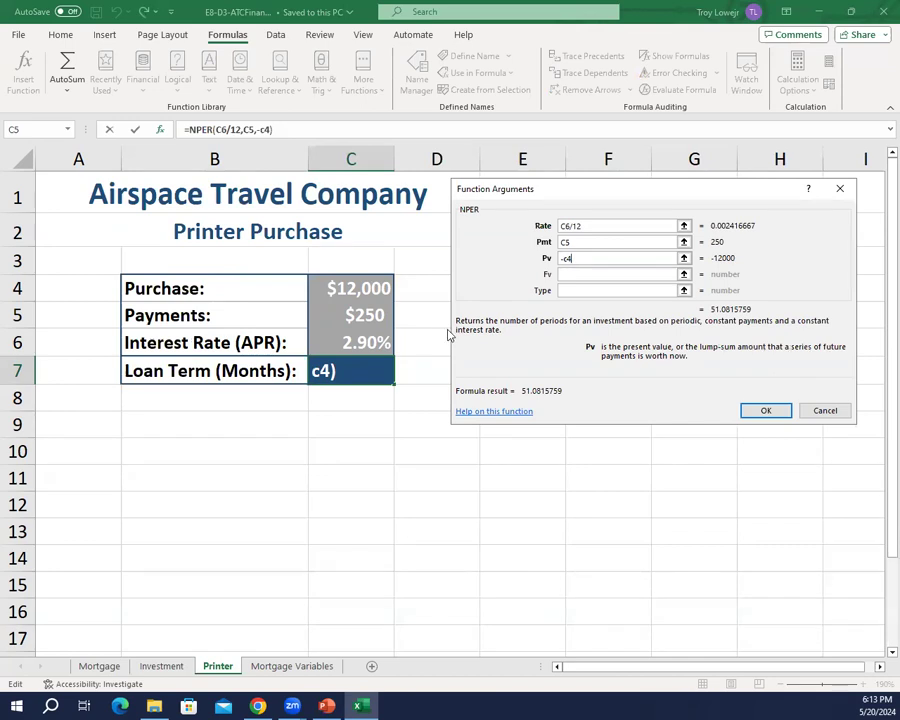
{"action": "left_click", "coordinate": [765, 411]}
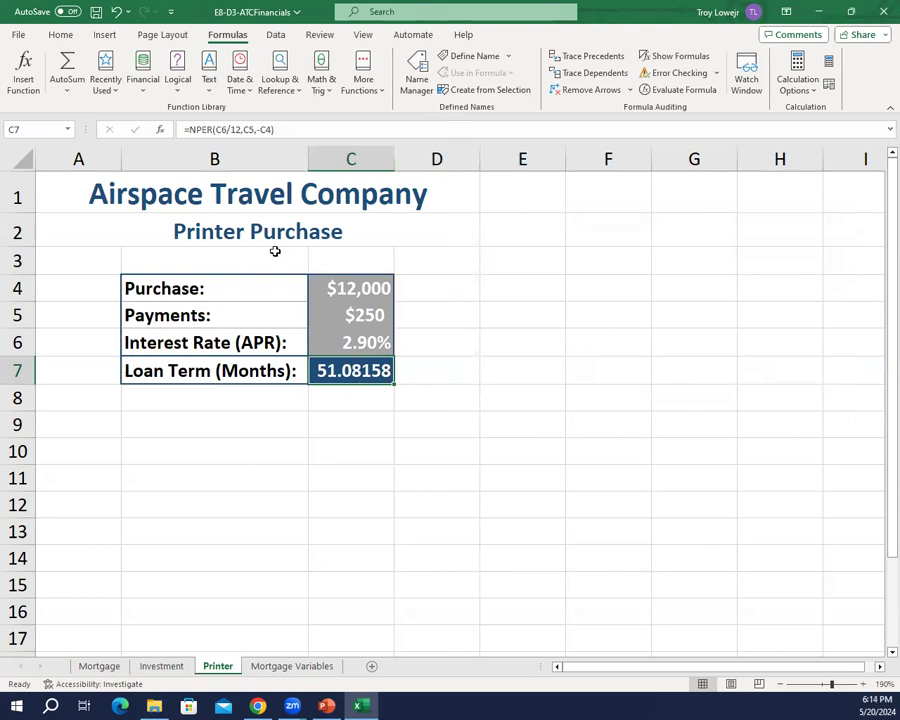
Step: Reduce the loan term in cell C7 to zero decimal places and save the workbook
{"action": "left_click", "coordinate": [62, 35]}
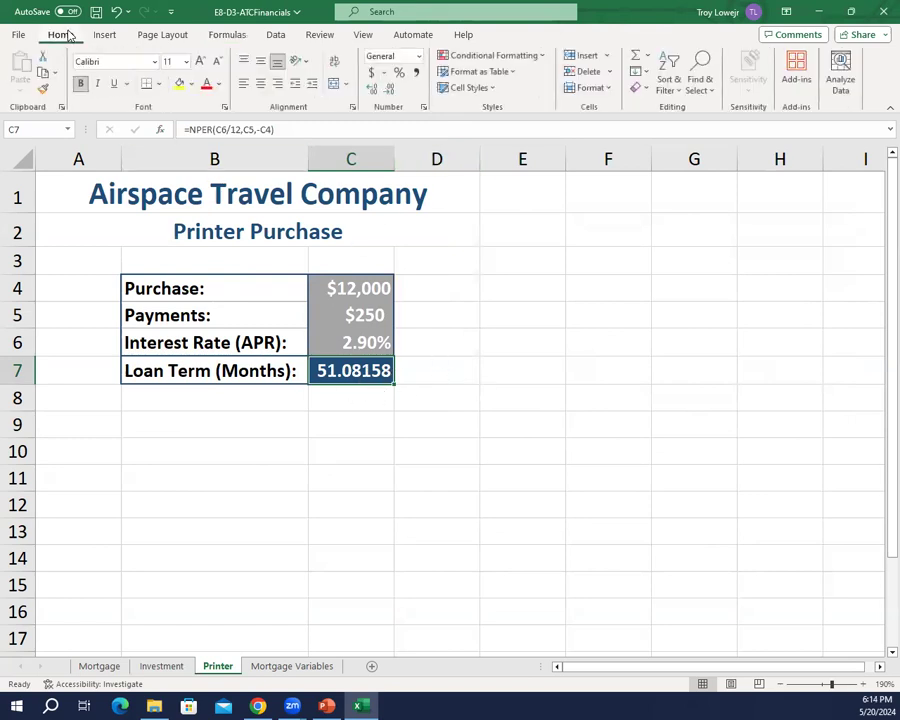
{"action": "left_click", "coordinate": [391, 90]}
{"action": "left_click", "coordinate": [391, 90]}
{"action": "left_click", "coordinate": [391, 90]}
{"action": "left_click", "coordinate": [391, 90]}
{"action": "left_click", "coordinate": [391, 90]}
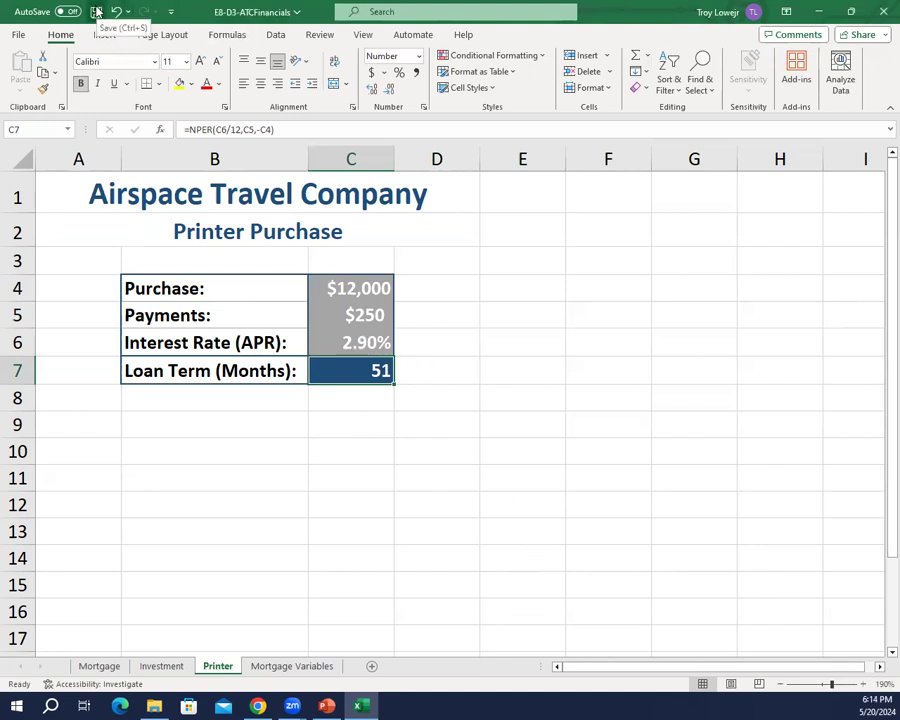
{"action": "left_click", "coordinate": [97, 12]}
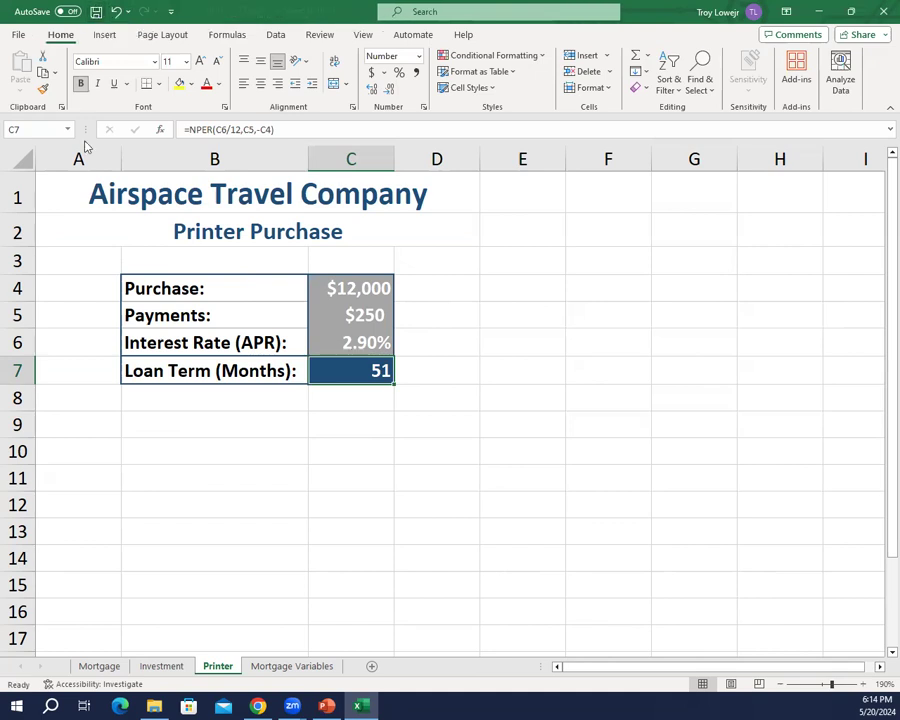
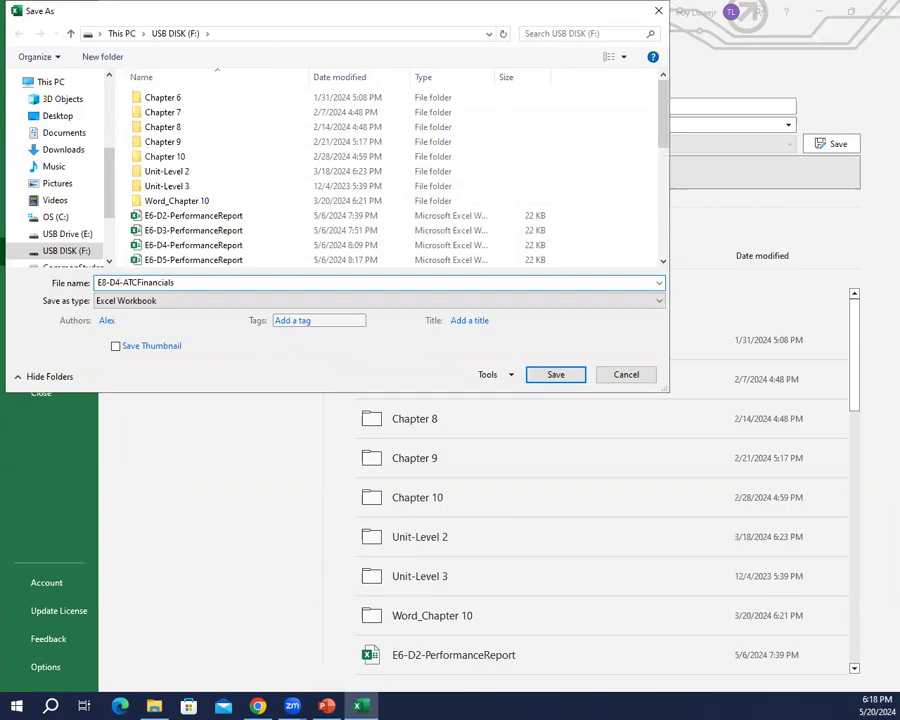
Step: Save a copy of the workbook as E8-D4-ATCFinancials and switch to the Mortgage Variables sheet
{"action": "key", "text": "Return"}
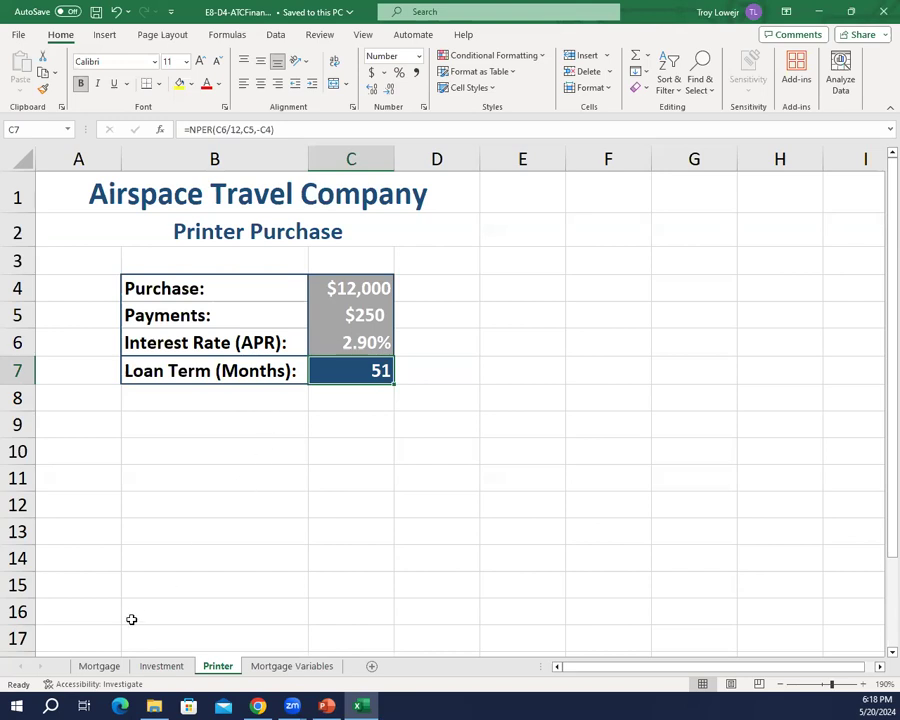
{"action": "left_click", "coordinate": [95, 667]}
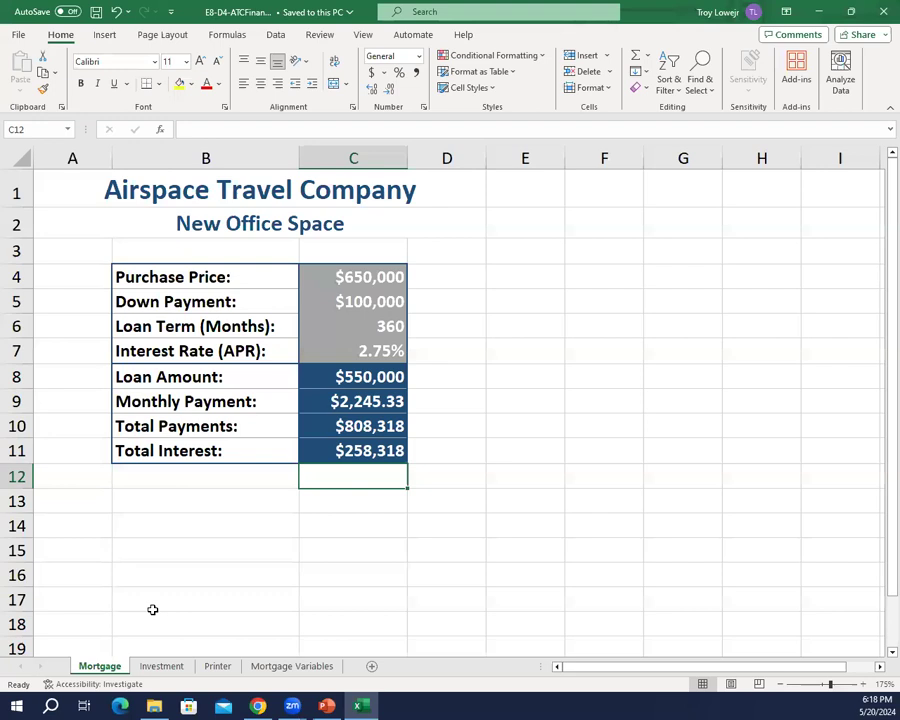
{"action": "left_click", "coordinate": [285, 666]}
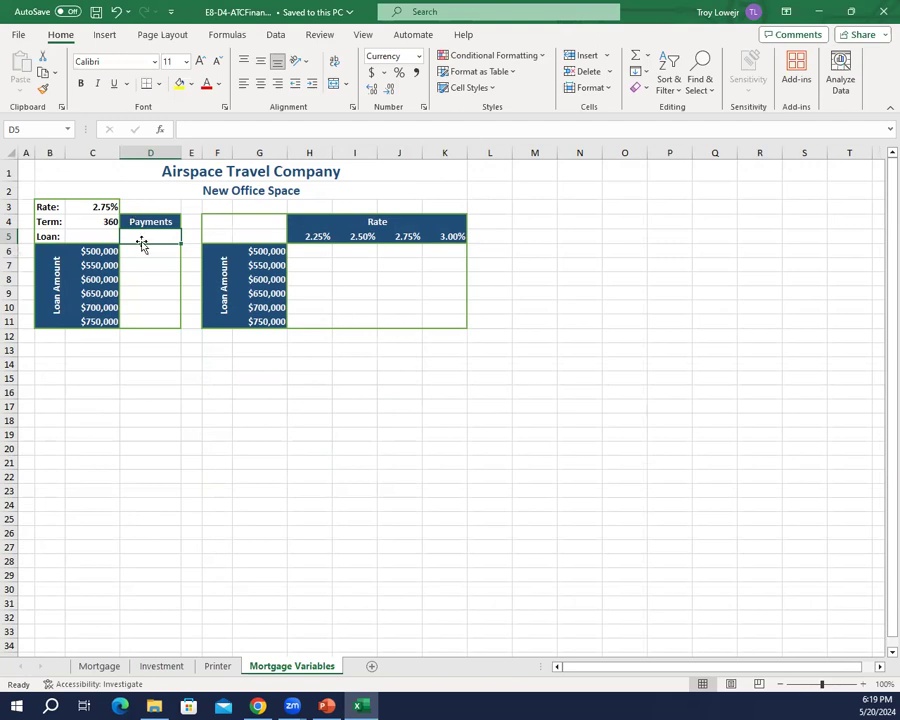
Step: Enter the formula =PMT(C3/12,C4,-C5) in cell D5 below the Payments heading
{"action": "scroll", "coordinate": [185, 270], "scroll_direction": "up", "scroll_amount": 2}
{"action": "scroll", "coordinate": [185, 270], "scroll_direction": "up", "scroll_amount": 5}
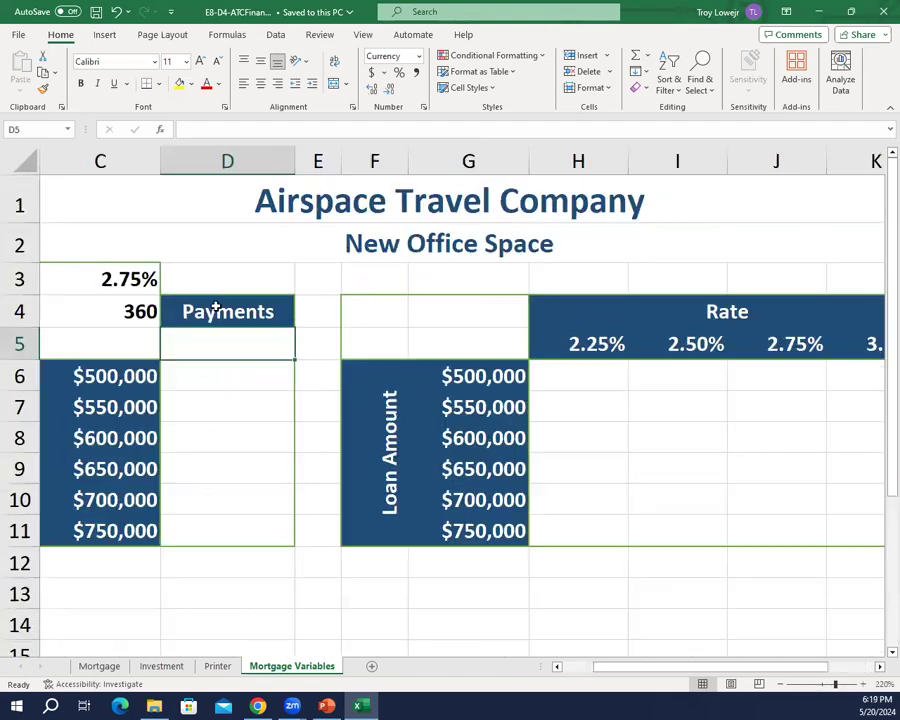
{"action": "scroll", "coordinate": [200, 285], "scroll_direction": "down", "scroll_amount": 2}
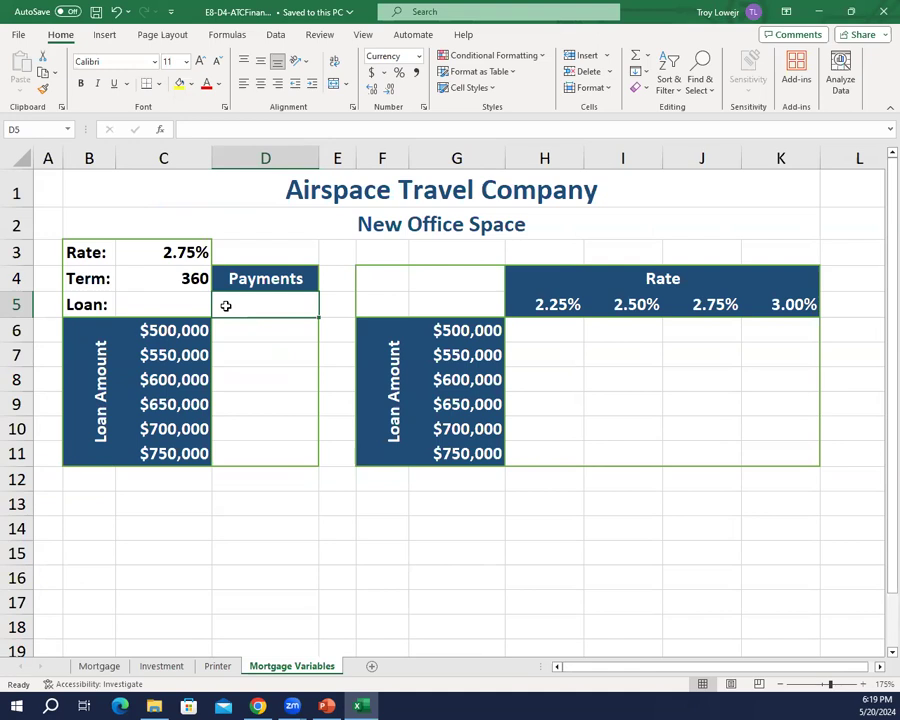
{"action": "type", "text": "="}
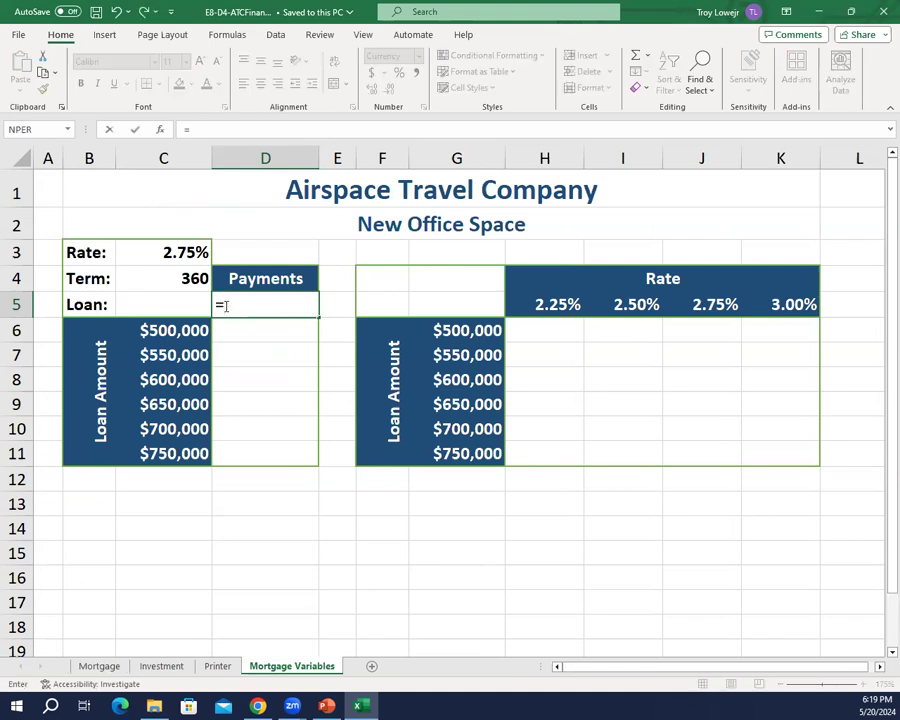
{"action": "type", "text": "pmt"}
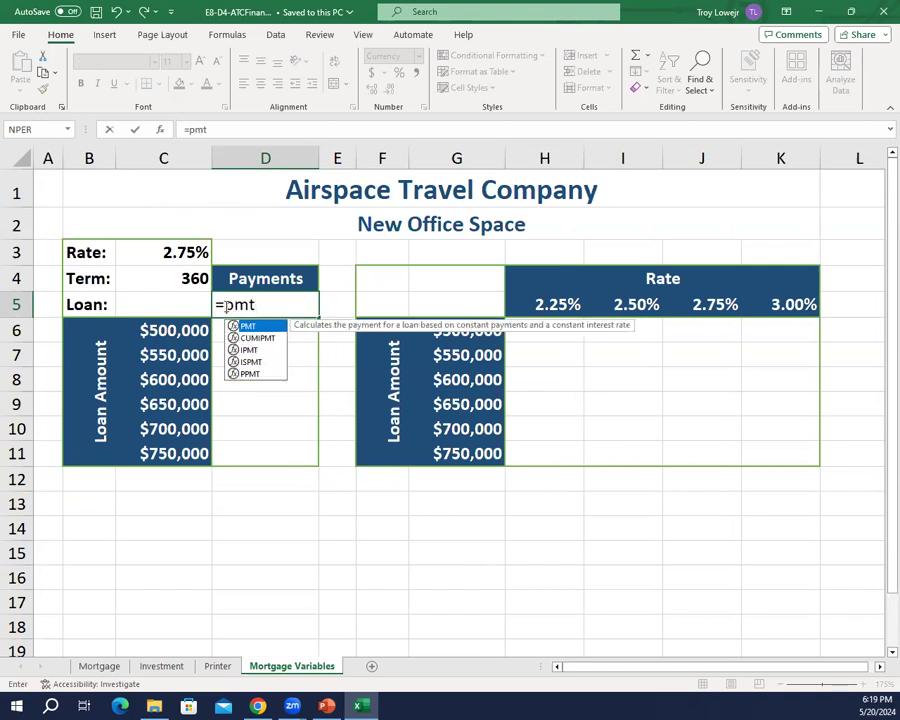
{"action": "type", "text": "("}
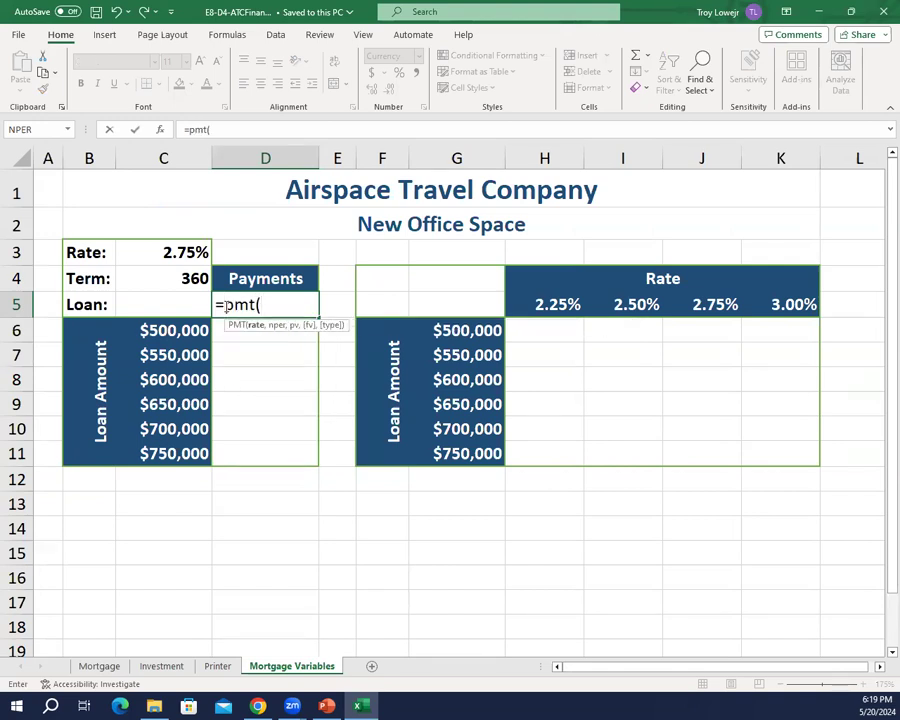
{"action": "type", "text": "c3"}
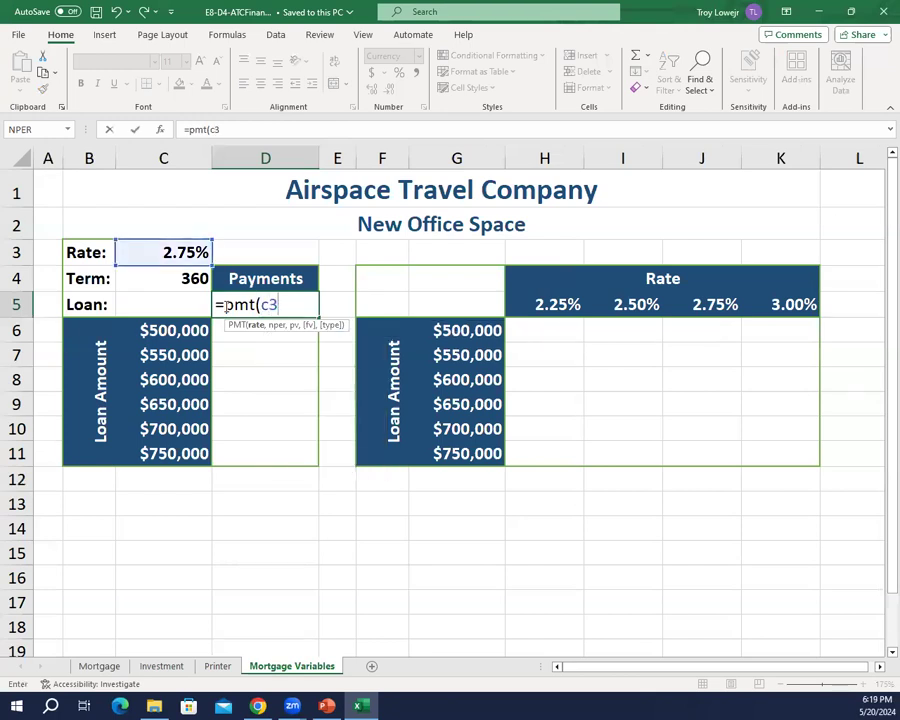
{"action": "type", "text": "/12,c4"}
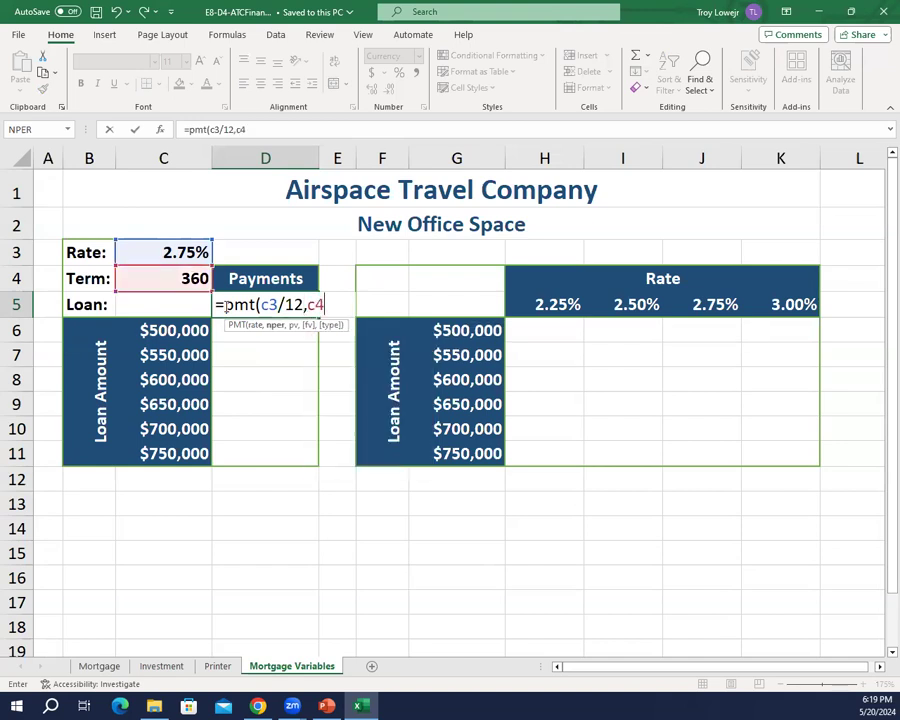
{"action": "type", "text": ",-c5"}
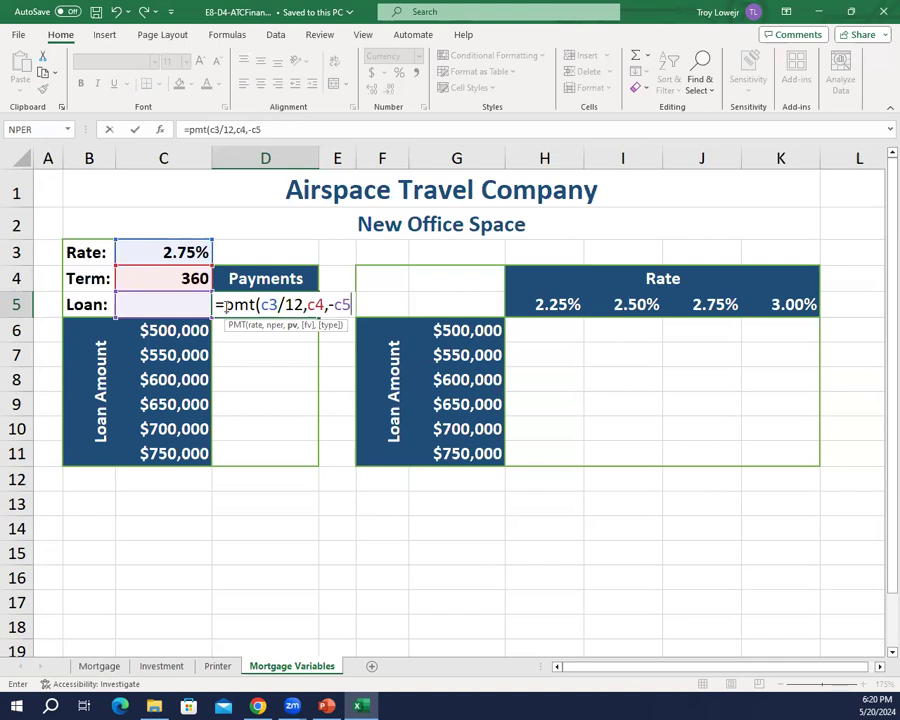
{"action": "type", "text": ")"}
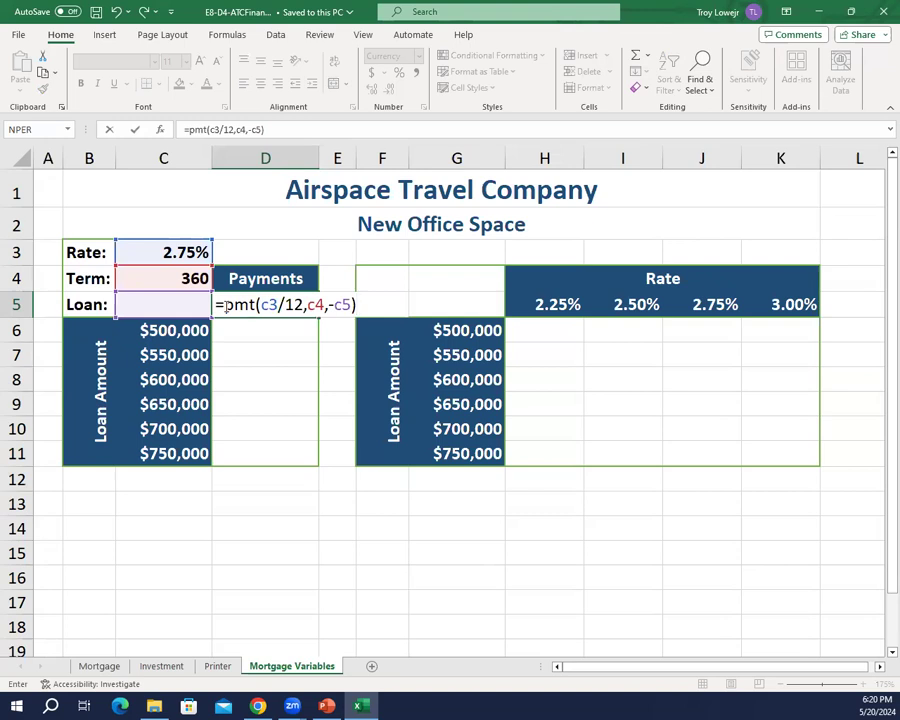
{"action": "key", "text": "Return"}
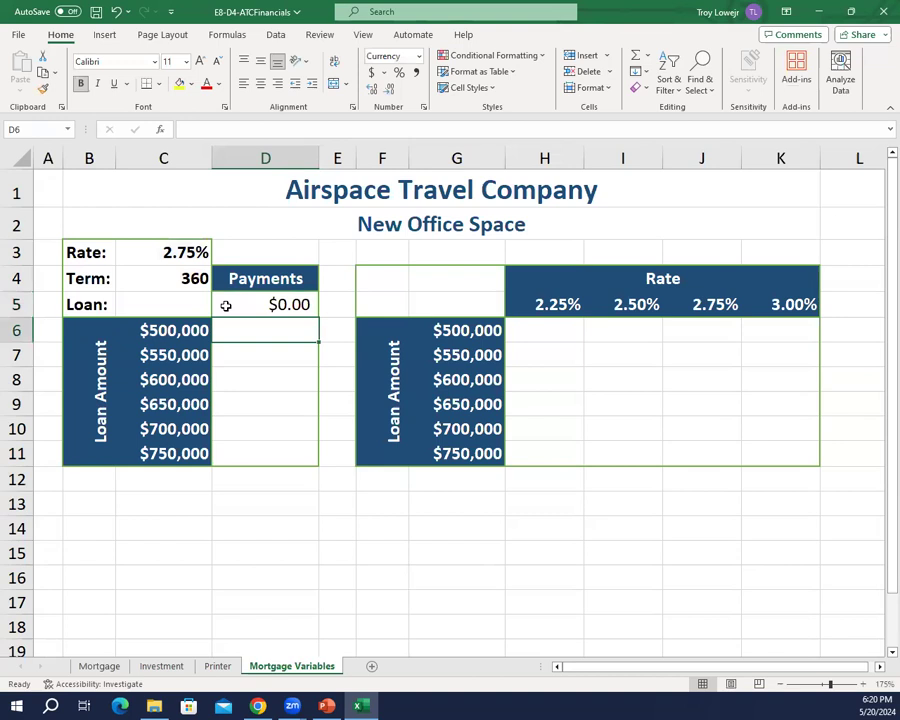
Step: Hide the payment formula result in cell D5 by setting its font color to White, Background 1
{"action": "left_click", "coordinate": [170, 303]}
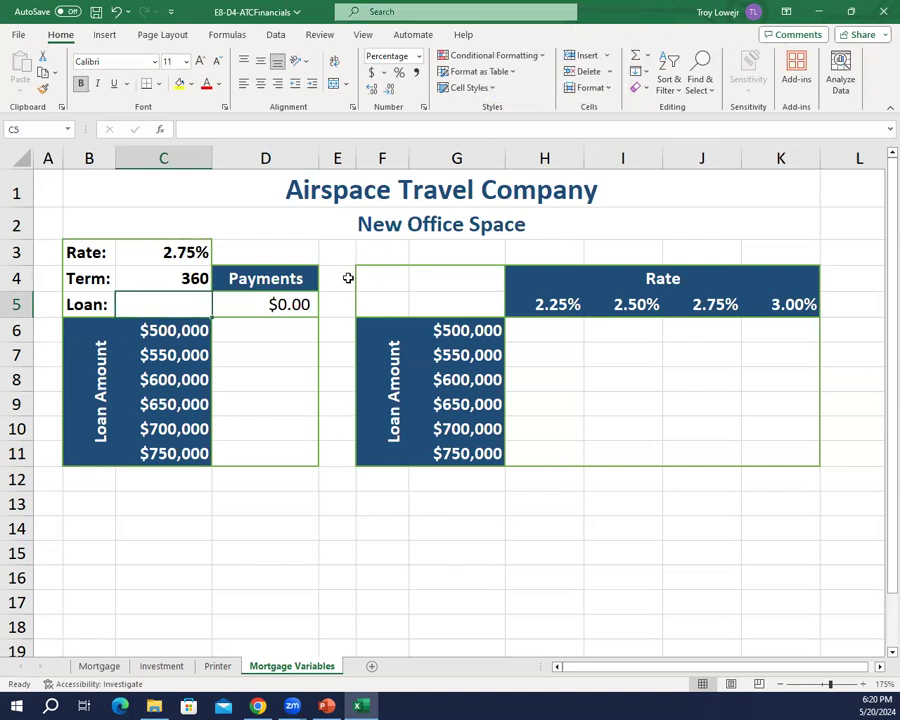
{"action": "left_click", "coordinate": [266, 298]}
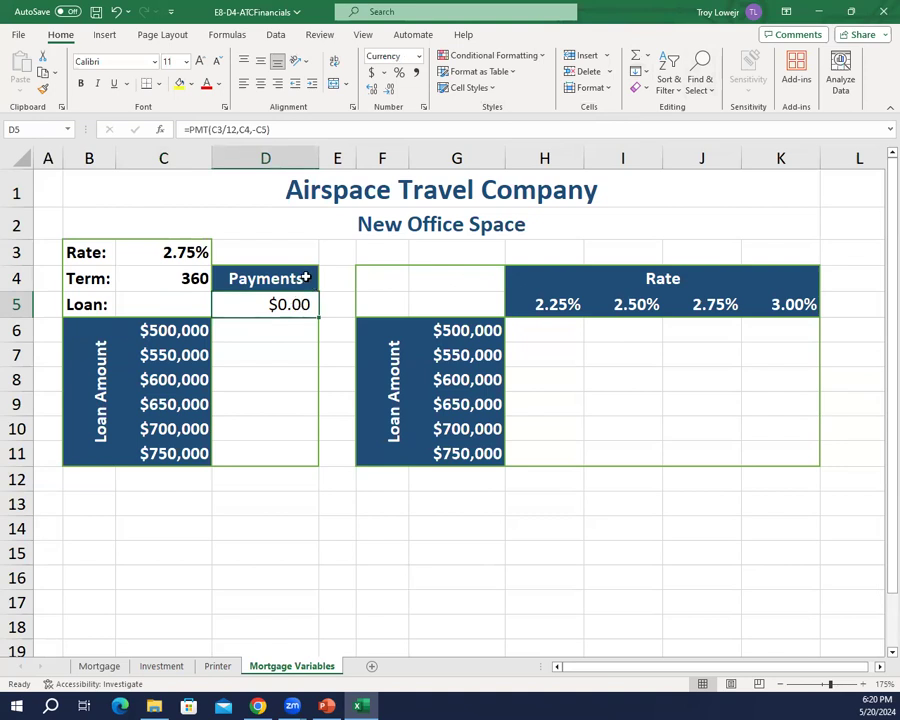
{"action": "left_click", "coordinate": [218, 85]}
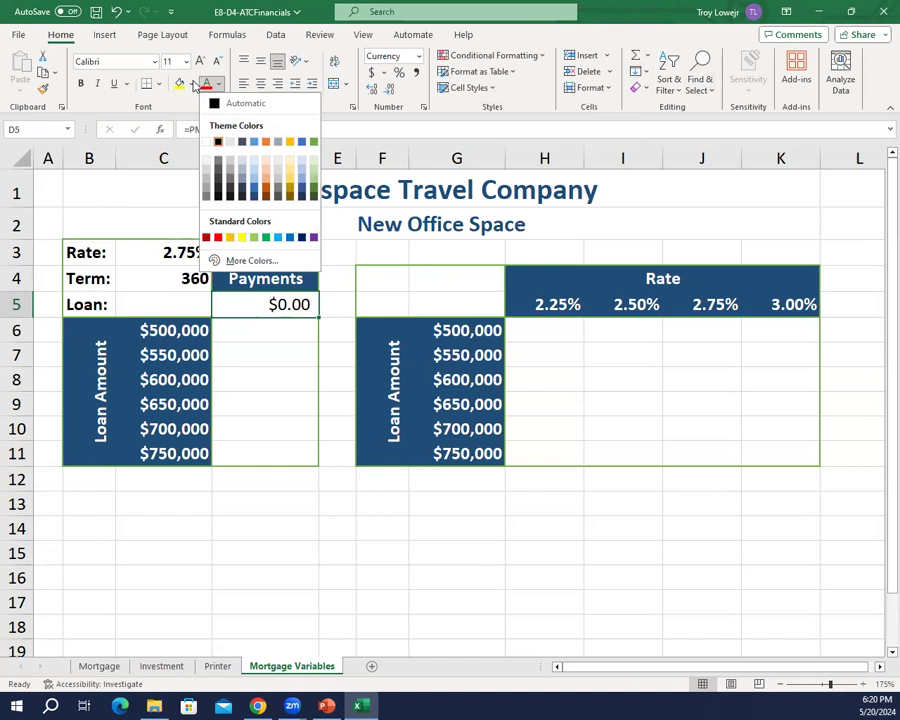
{"action": "left_click", "coordinate": [194, 85]}
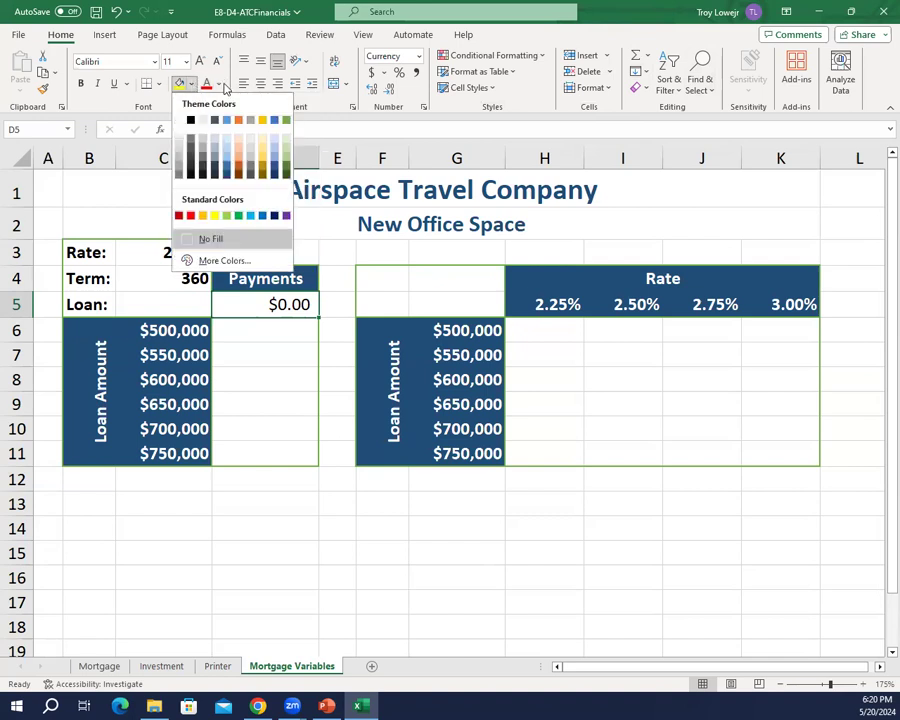
{"action": "left_click", "coordinate": [218, 85]}
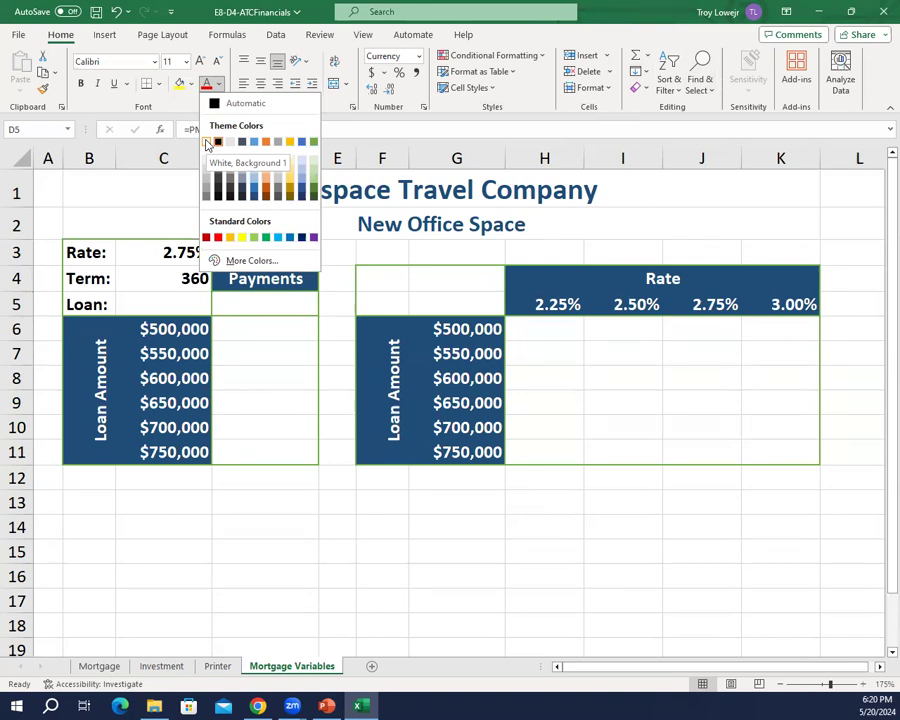
{"action": "left_click", "coordinate": [207, 143]}
{"action": "left_click", "coordinate": [300, 384]}
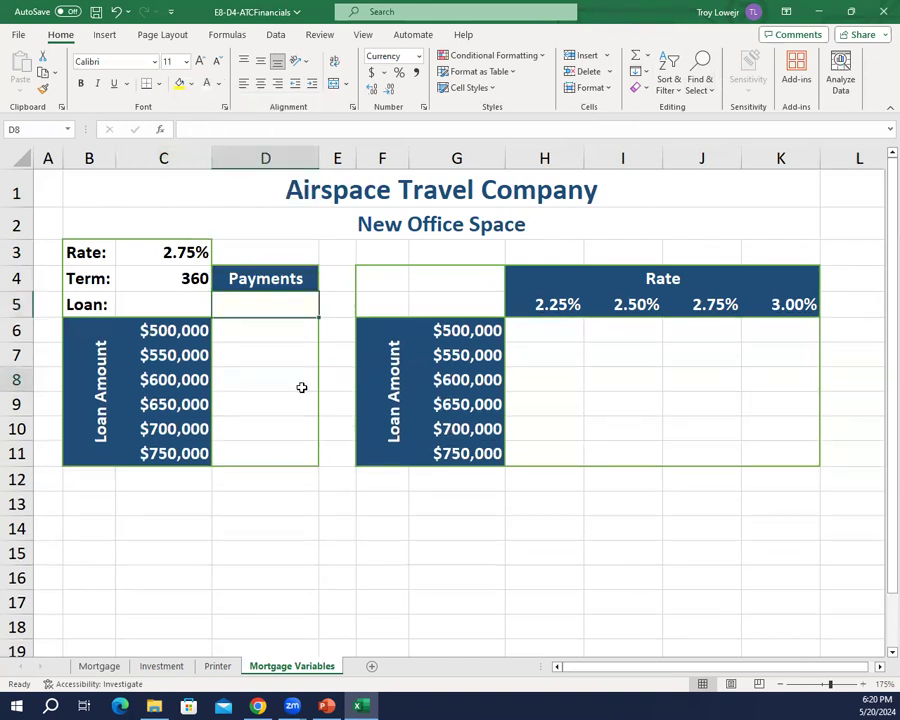
{"action": "left_click", "coordinate": [272, 321]}
{"action": "left_click", "coordinate": [262, 313]}
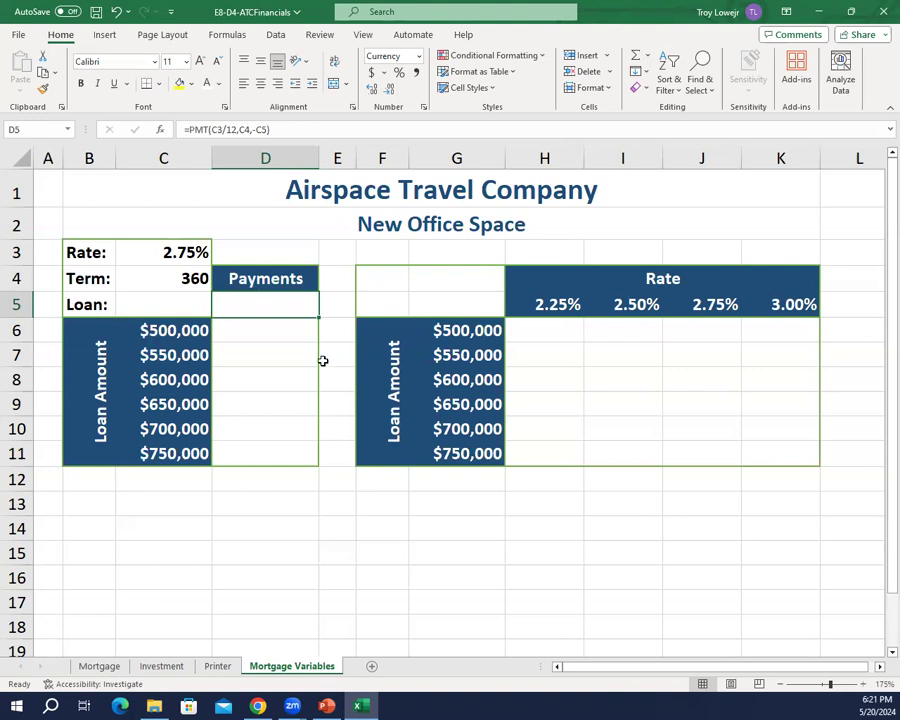
{"action": "left_click_drag", "start_coordinate": [179, 330], "coordinate": [267, 457]}
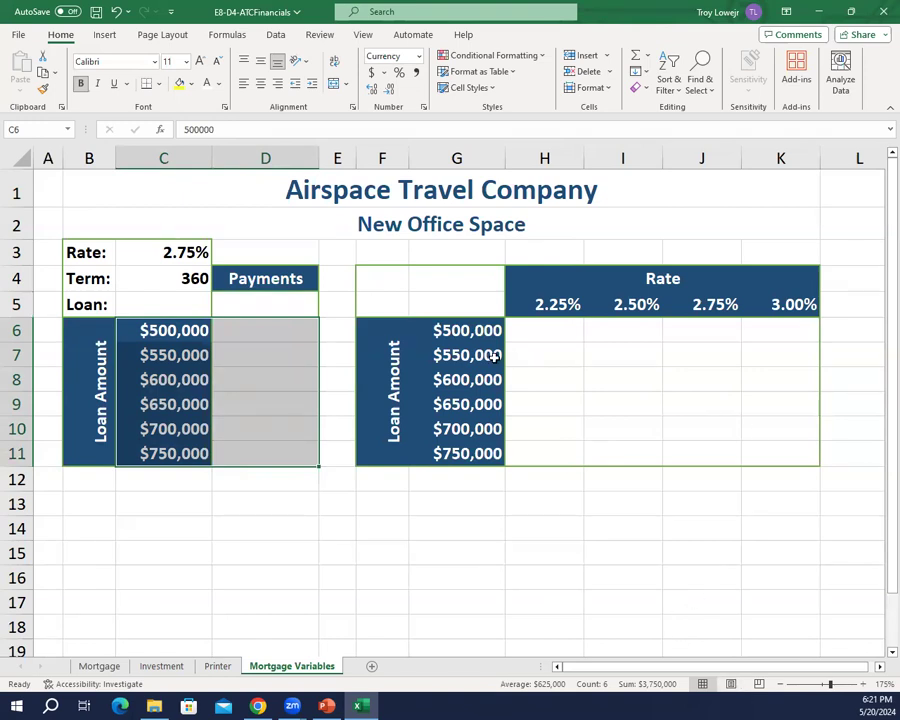
{"action": "left_click", "coordinate": [283, 34]}
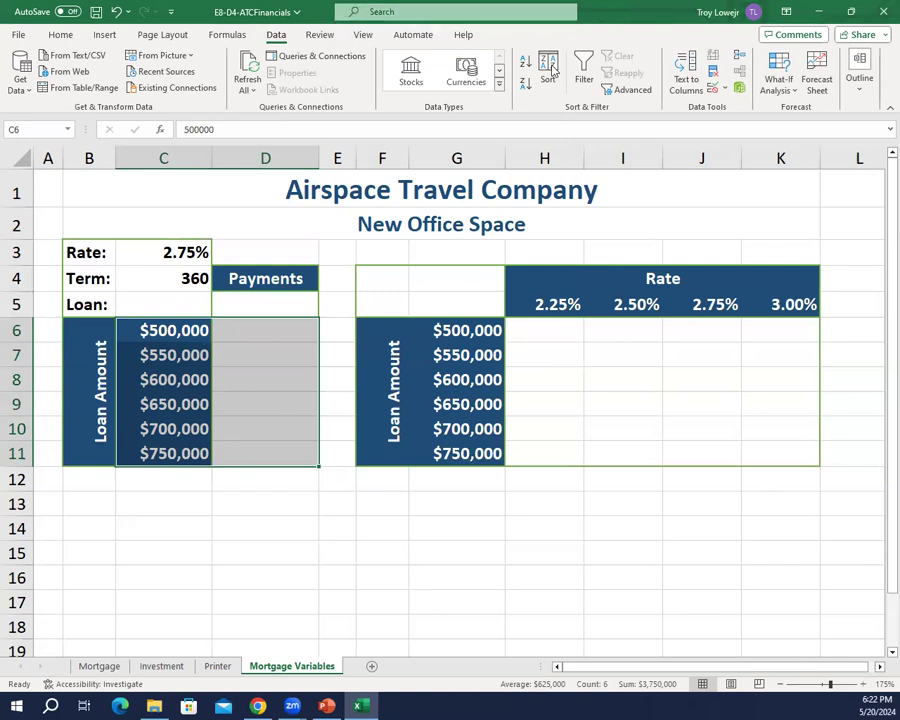
{"action": "left_click", "coordinate": [791, 93]}
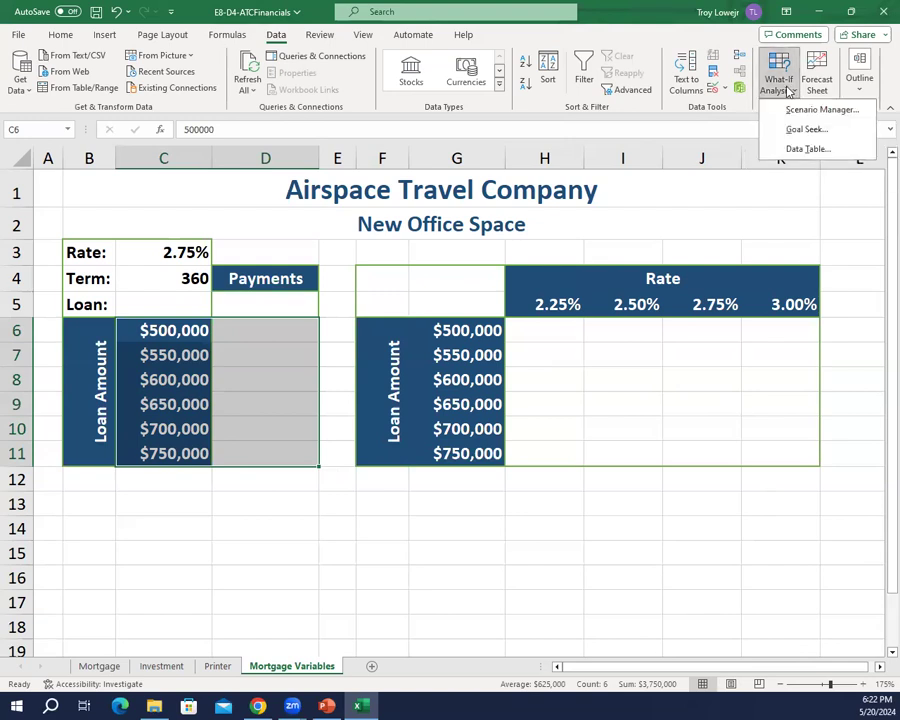
{"action": "left_click", "coordinate": [786, 149]}
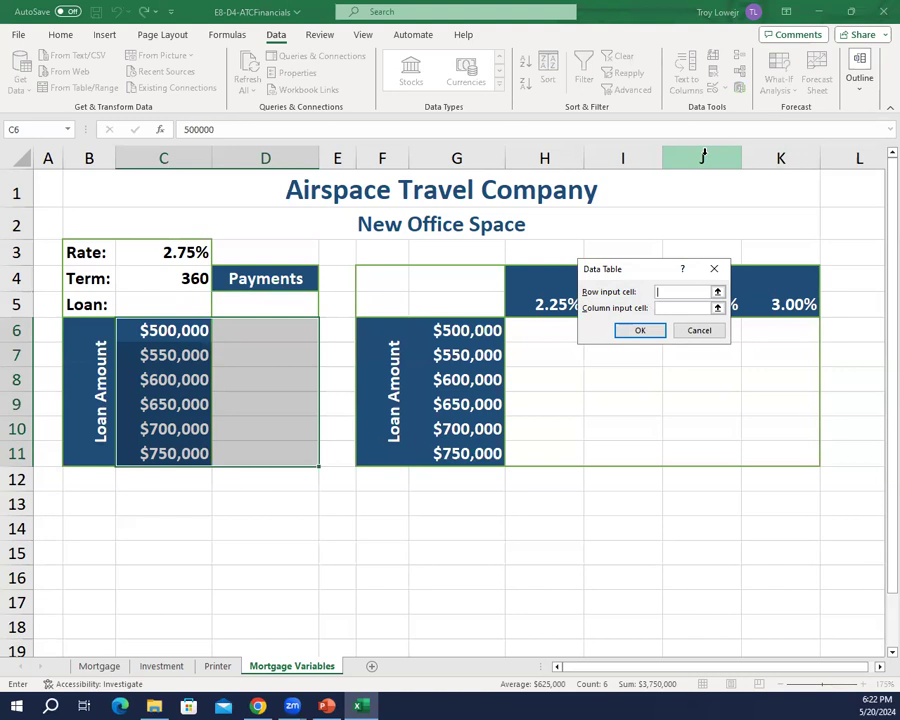
{"action": "key", "text": "Escape"}
Step: Create a one-variable What-If data table on range C5:D11 with C5 as the column input cell
{"action": "left_click", "coordinate": [206, 297]}
{"action": "left_click_drag", "start_coordinate": [144, 299], "coordinate": [235, 444]}
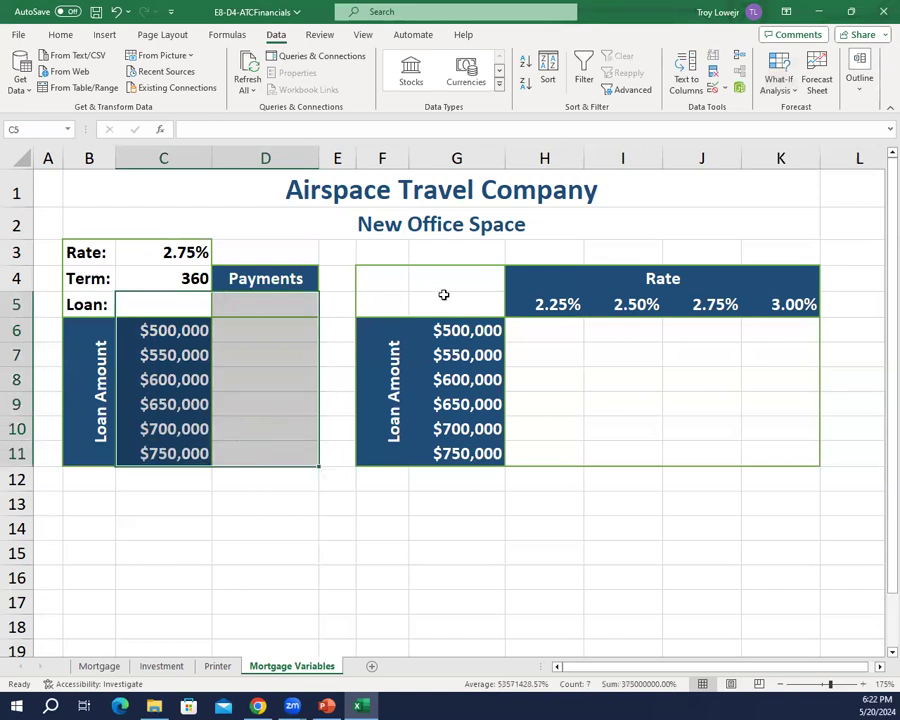
{"action": "left_click", "coordinate": [785, 72]}
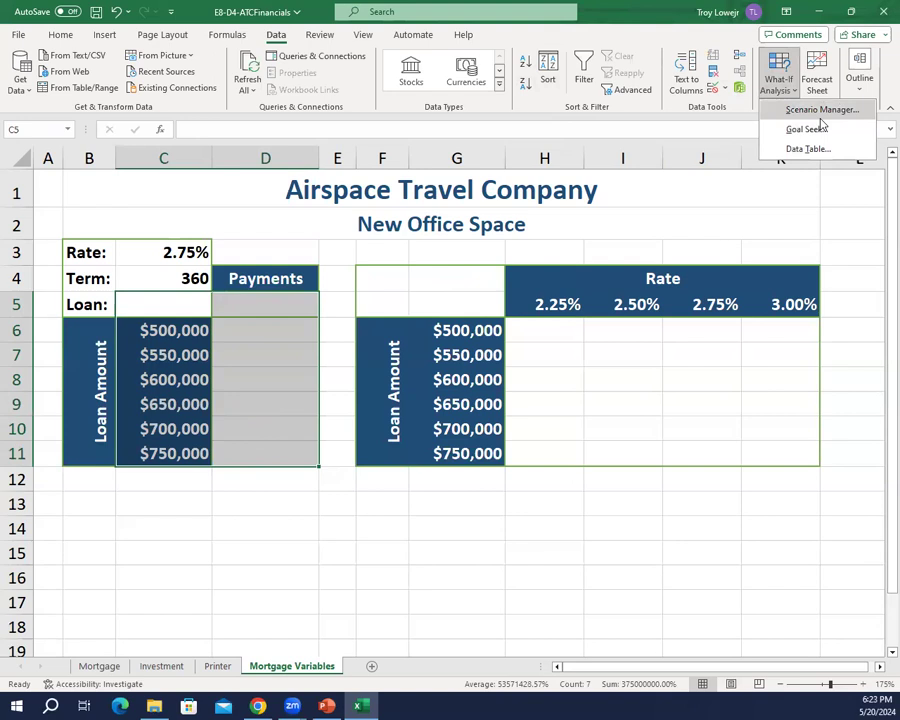
{"action": "left_click", "coordinate": [808, 149]}
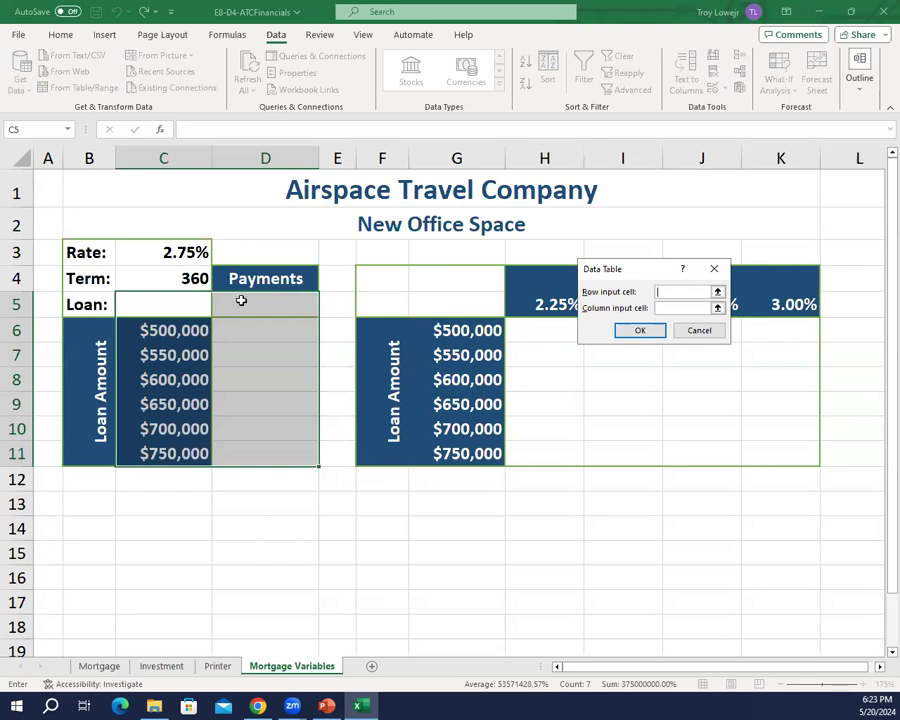
{"action": "left_click", "coordinate": [170, 301]}
{"action": "key", "text": "BackSpace"}
{"action": "key", "text": "BackSpace"}
{"action": "key", "text": "BackSpace"}
{"action": "key", "text": "BackSpace"}
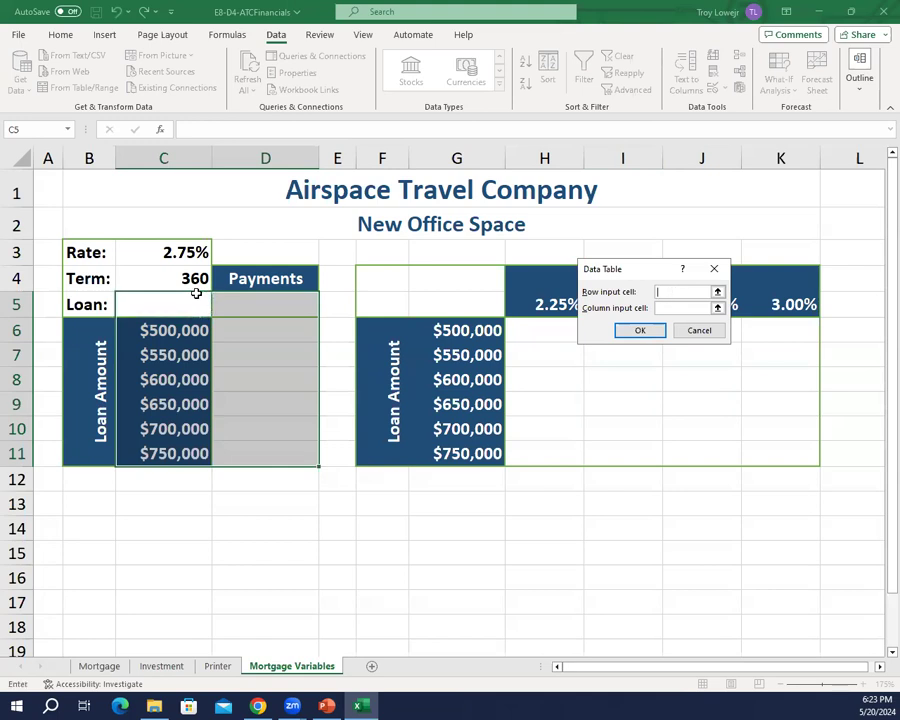
{"action": "left_click", "coordinate": [668, 307]}
{"action": "left_click", "coordinate": [173, 308]}
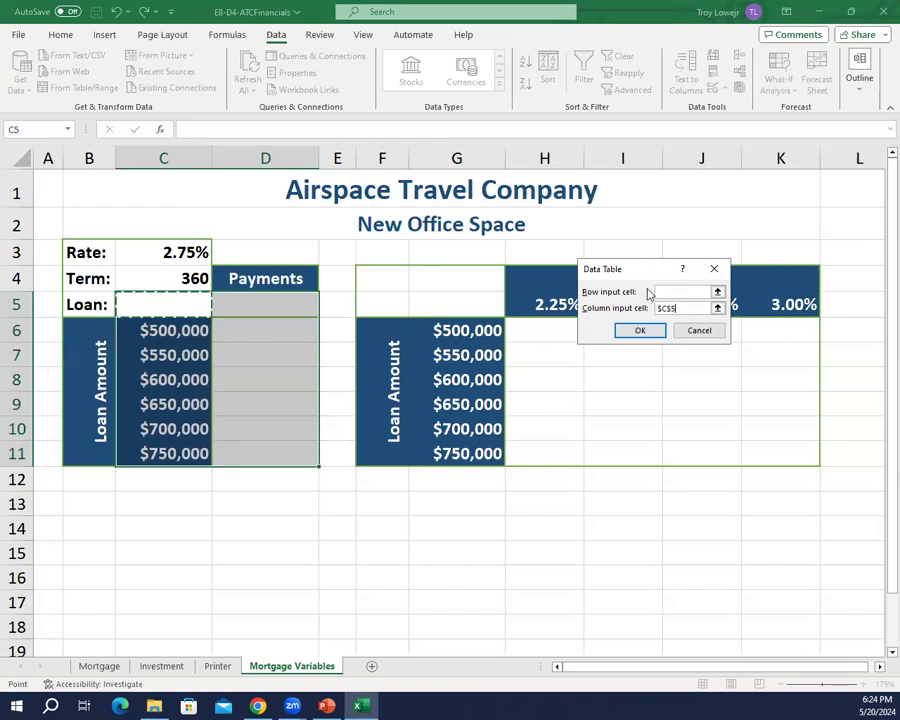
{"action": "left_click", "coordinate": [641, 331]}
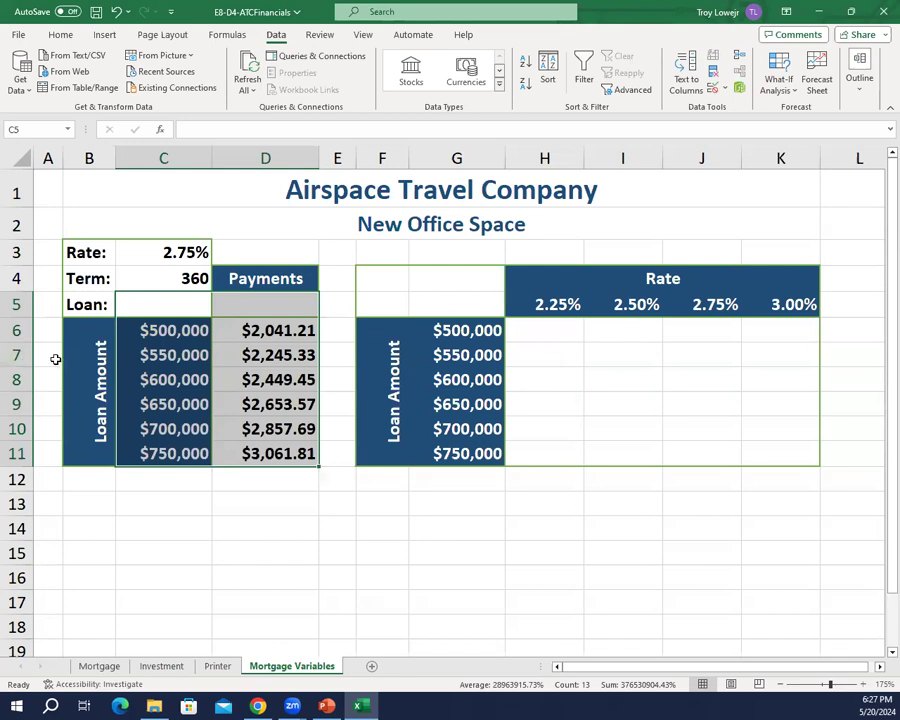
Step: Enter the formula =PMT(C3/12,C4,-C5) in cell G5, at the corner of the rate and loan amount table
{"action": "left_click", "coordinate": [205, 333]}
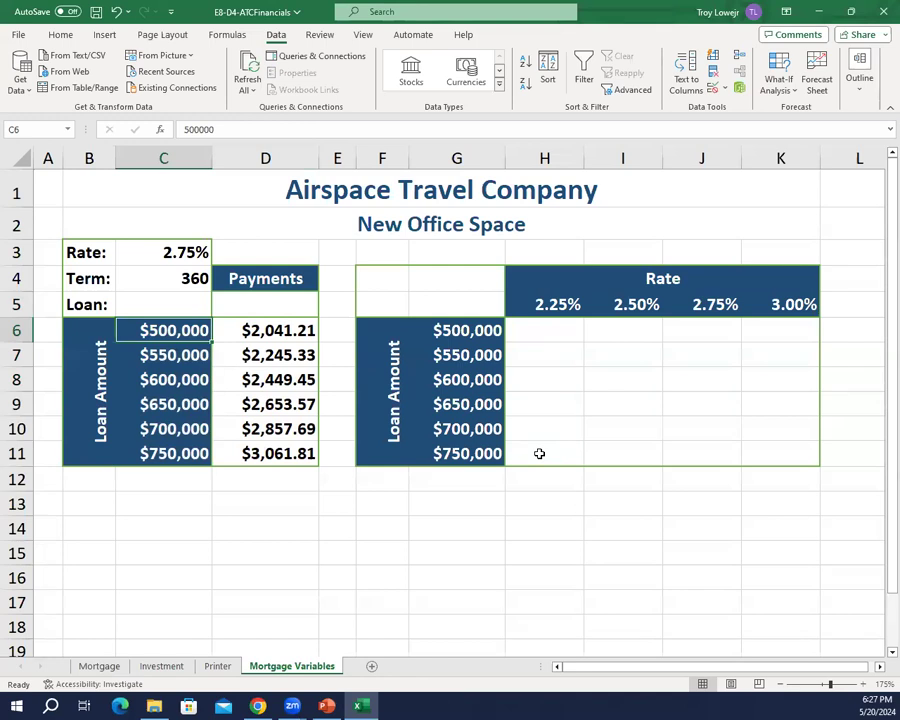
{"action": "left_click", "coordinate": [444, 309]}
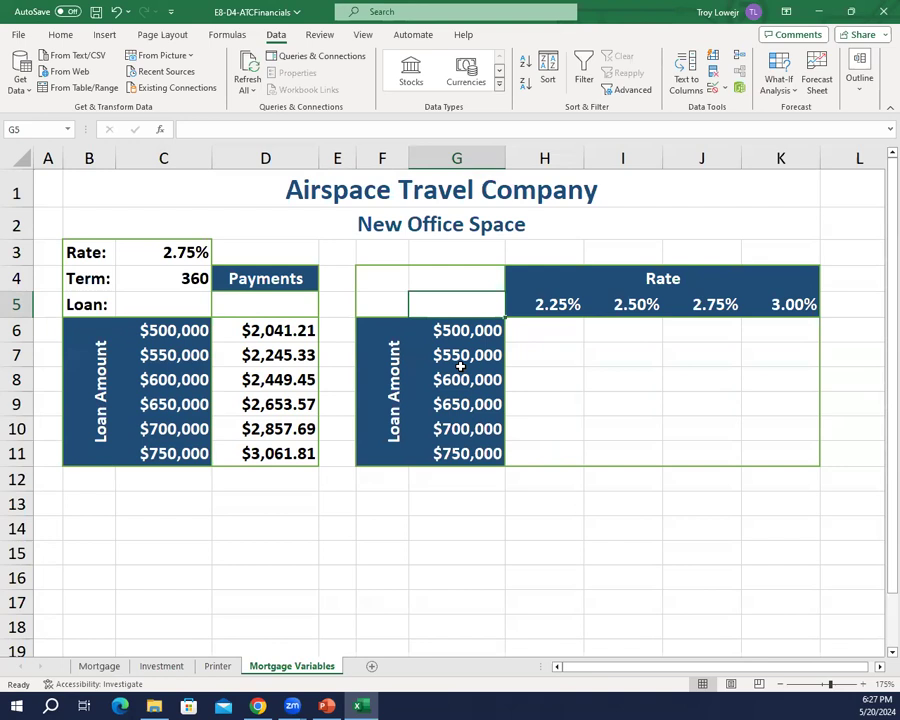
{"action": "type", "text": "=pmt"}
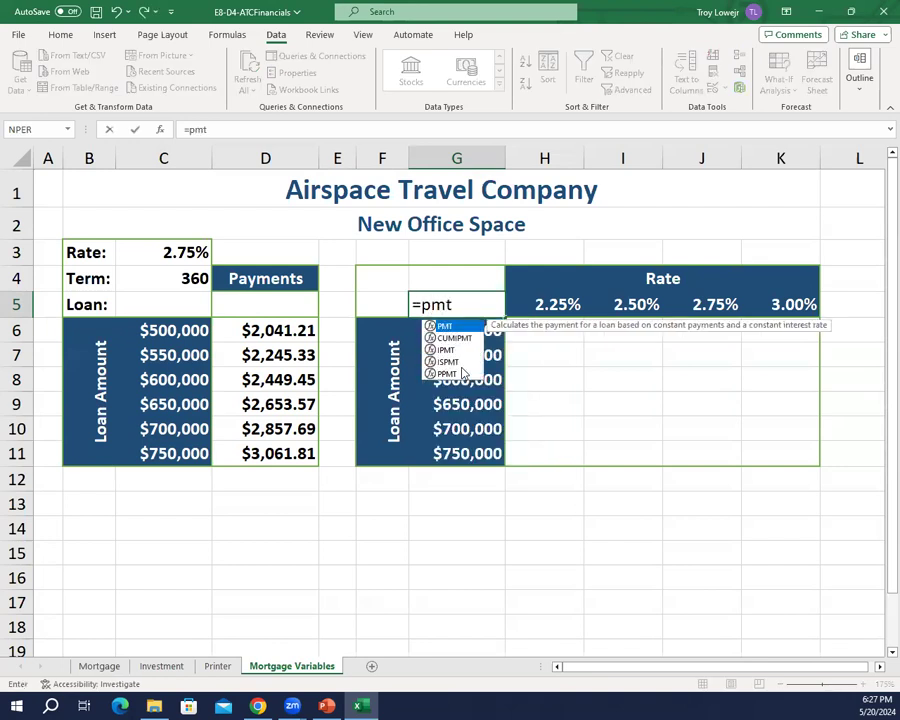
{"action": "type", "text": "("}
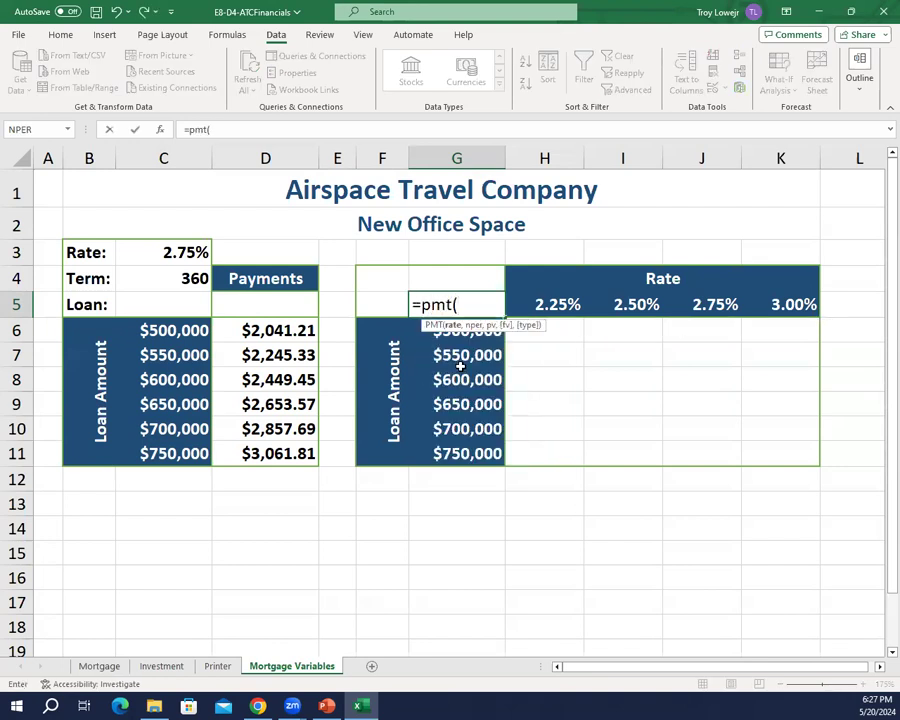
{"action": "type", "text": "c"}
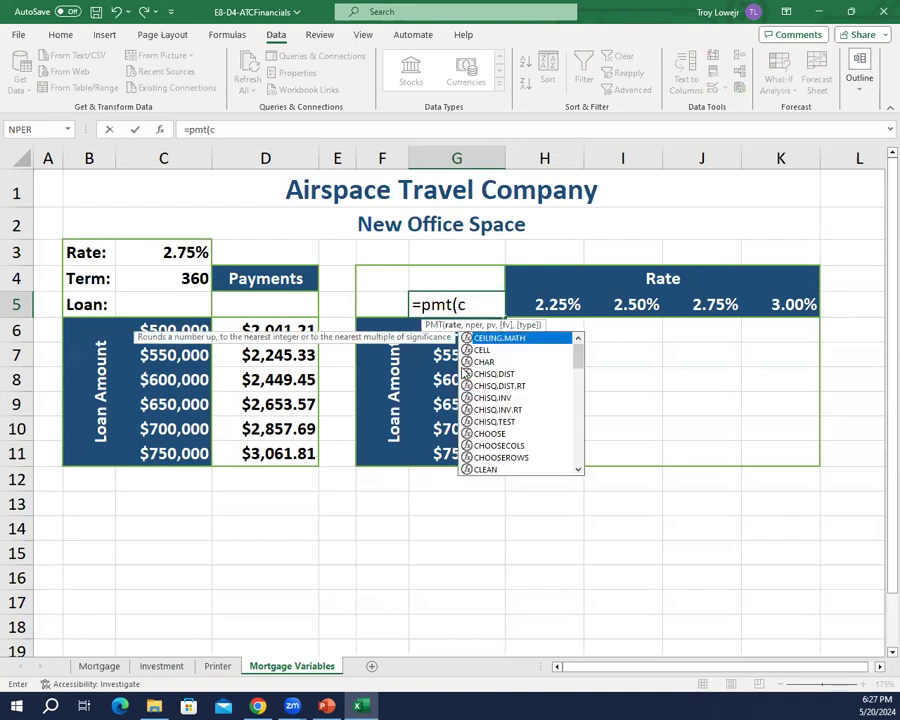
{"action": "type", "text": "3/12"}
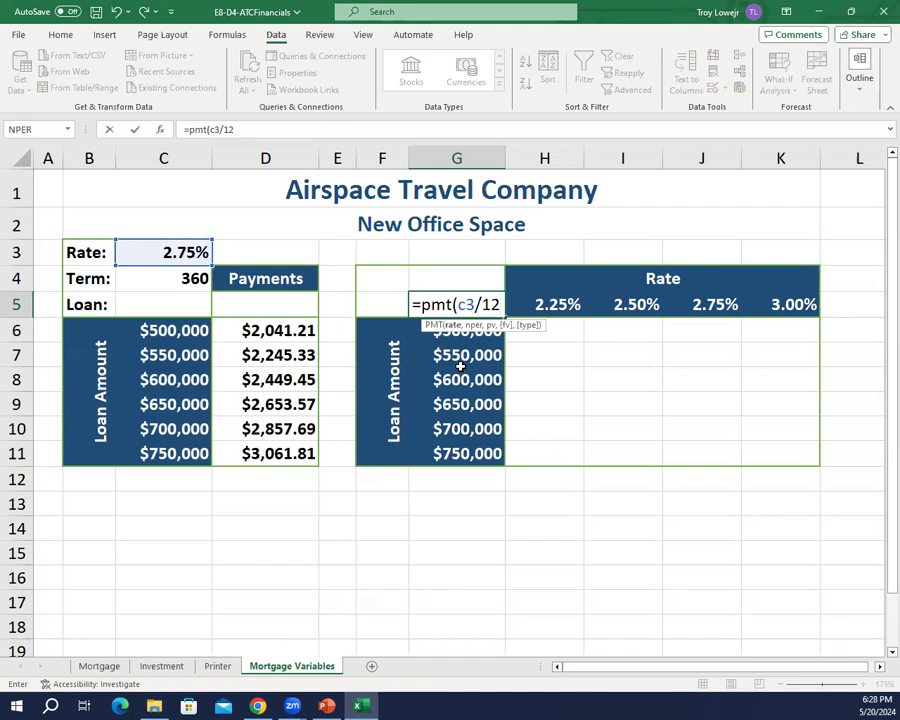
{"action": "type", "text": ",c"}
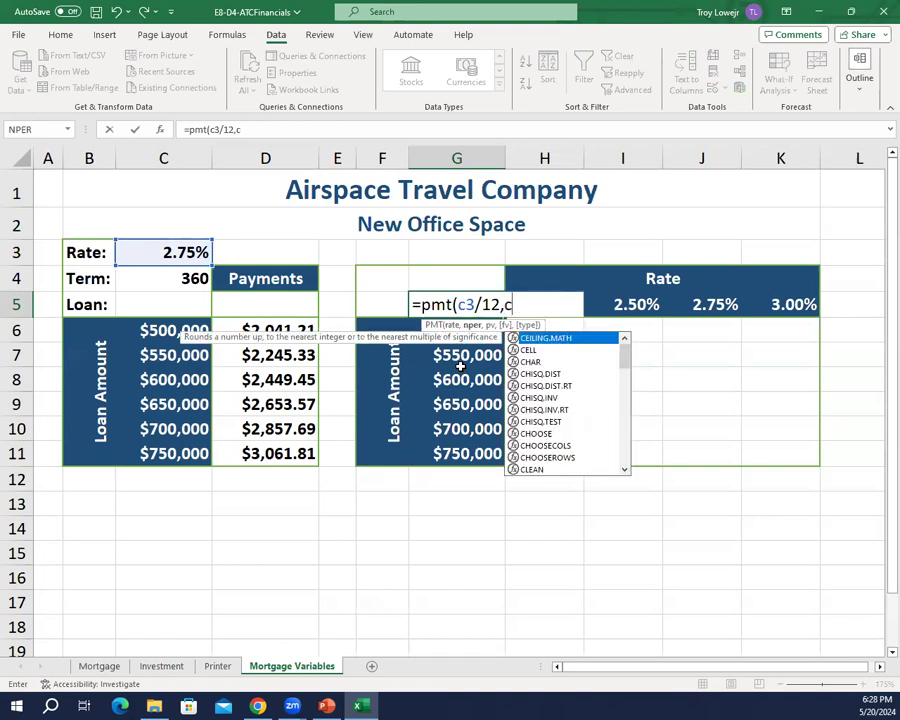
{"action": "type", "text": "4,-c"}
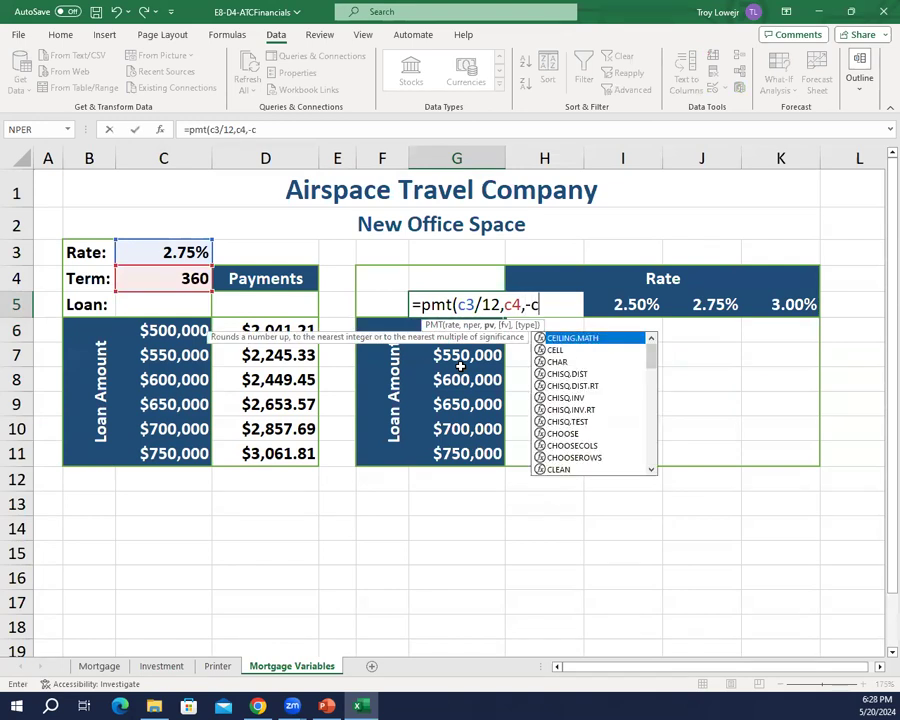
{"action": "type", "text": "5"}
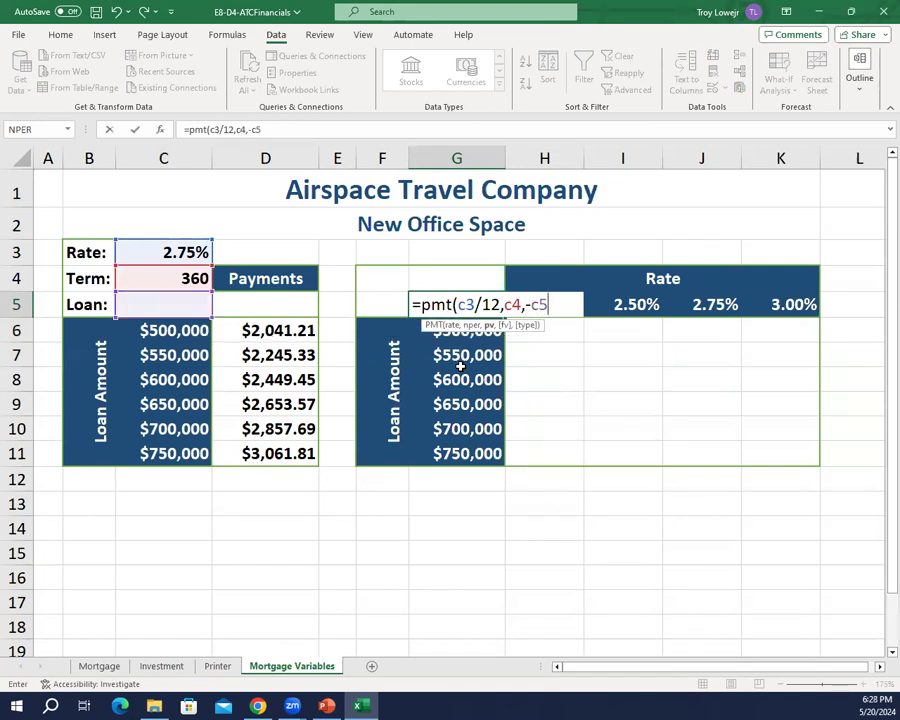
{"action": "type", "text": ")"}
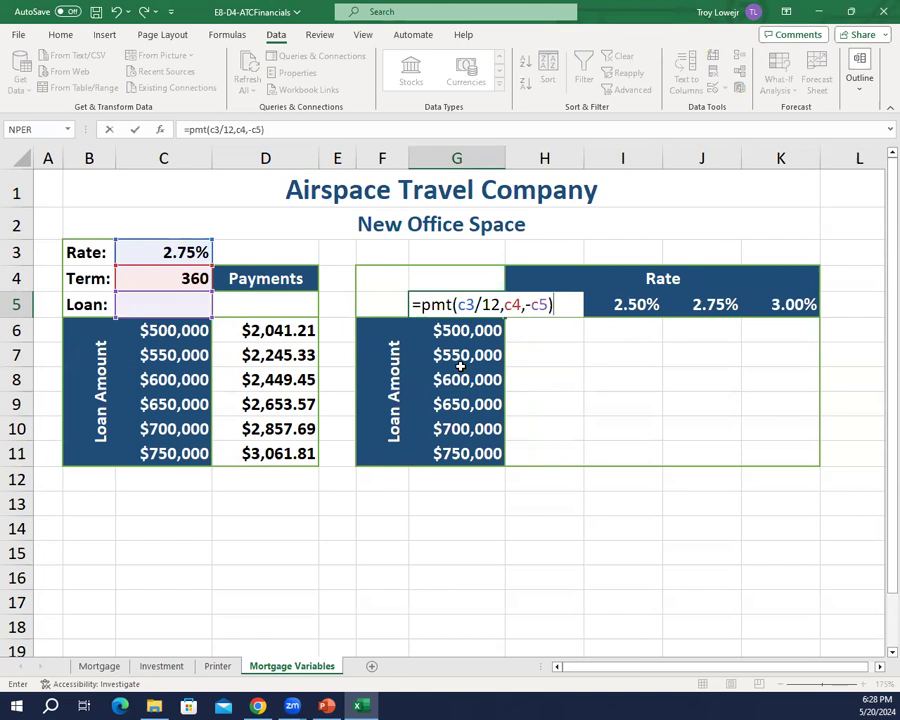
{"action": "key", "text": "Return"}
Step: Hide the formula result in cell G5 by setting its font color to white
{"action": "key", "text": "Up"}
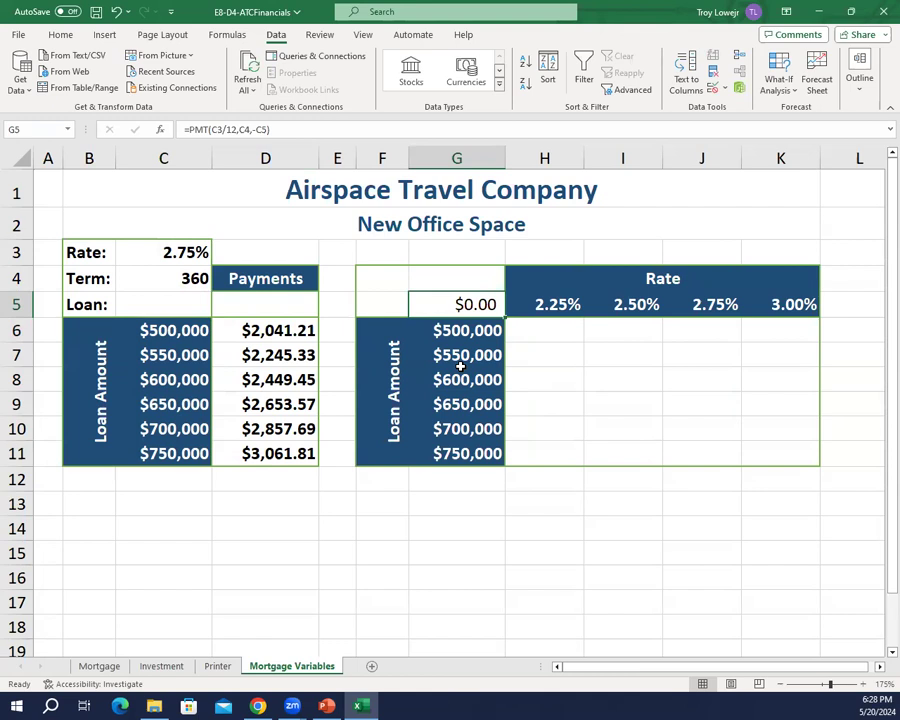
{"action": "left_click", "coordinate": [60, 34]}
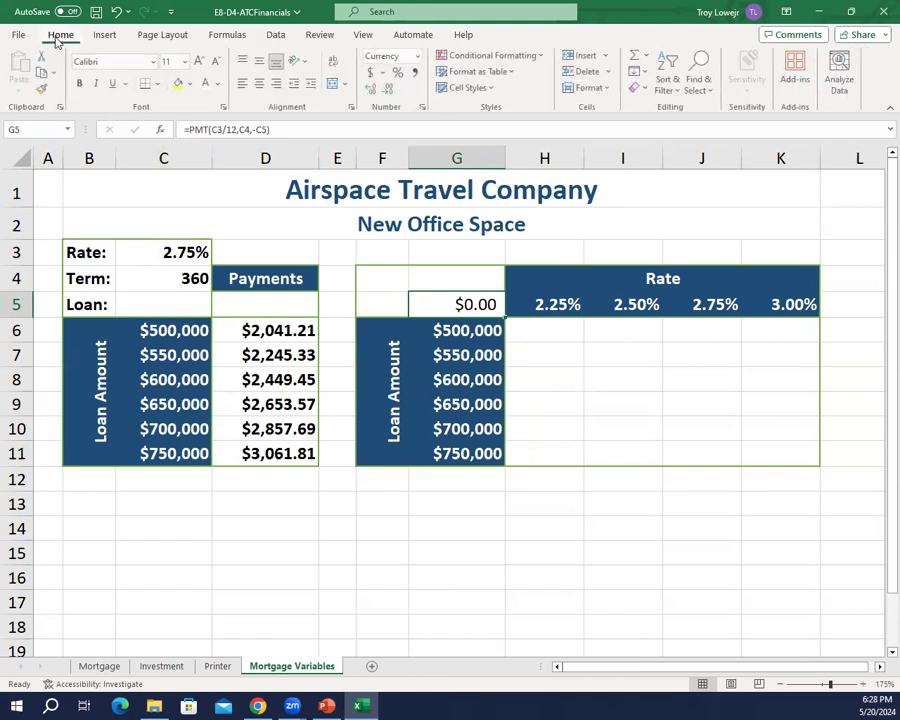
{"action": "left_click", "coordinate": [208, 85]}
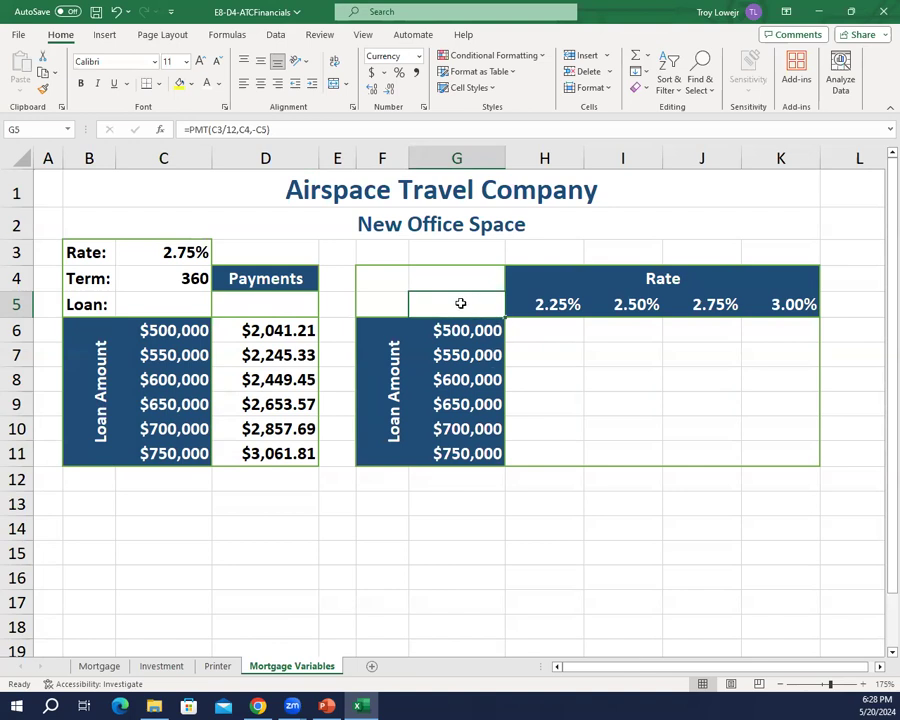
Step: Create a two-variable What-If data table on range G5:K11 with C3 as row input cell and C5 as column input cell
{"action": "left_click_drag", "start_coordinate": [460, 303], "coordinate": [753, 447]}
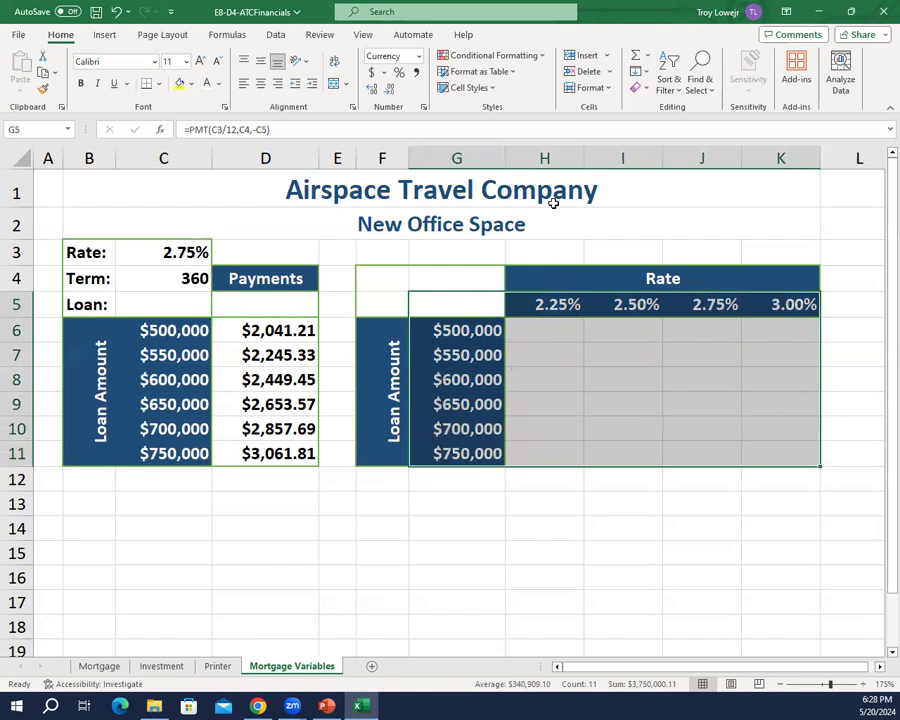
{"action": "left_click", "coordinate": [276, 35]}
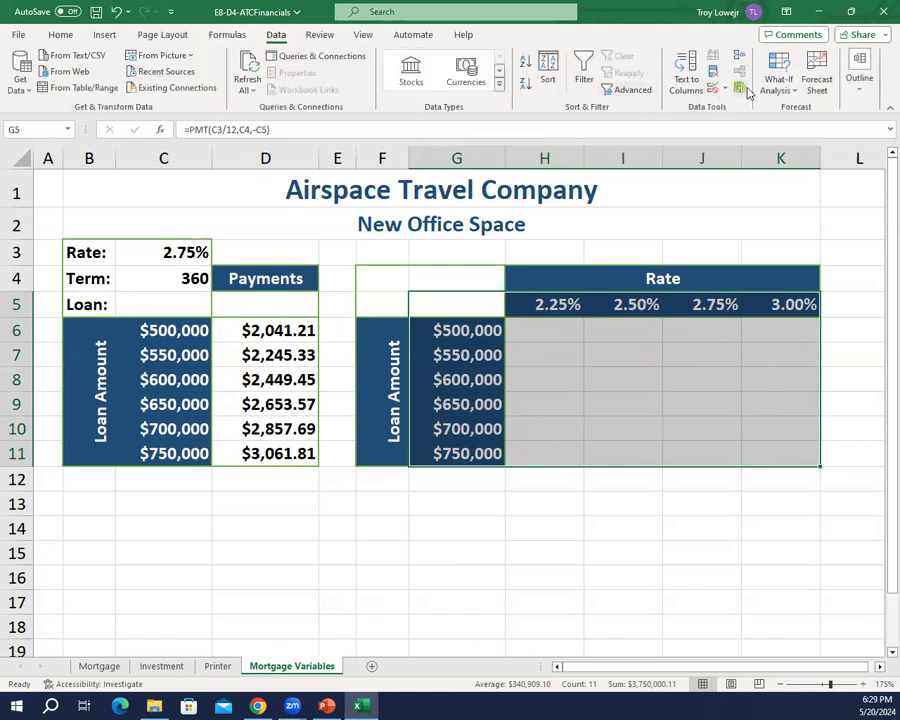
{"action": "left_click", "coordinate": [778, 84]}
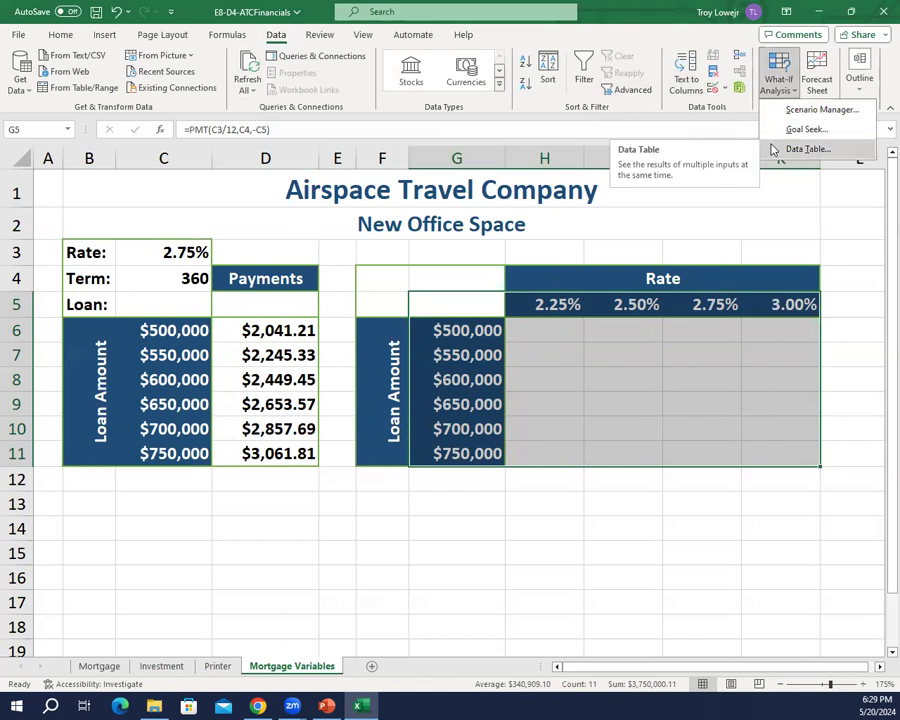
{"action": "left_click", "coordinate": [800, 149]}
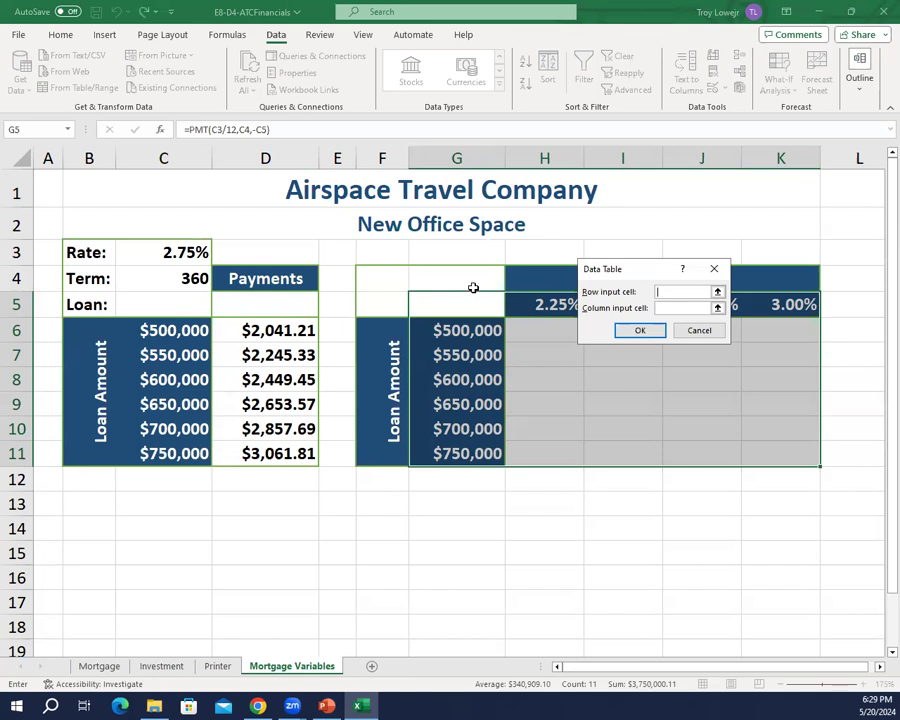
{"action": "type", "text": "c3"}
{"action": "key", "text": "Tab"}
{"action": "type", "text": "c5"}
{"action": "key", "text": "Return"}
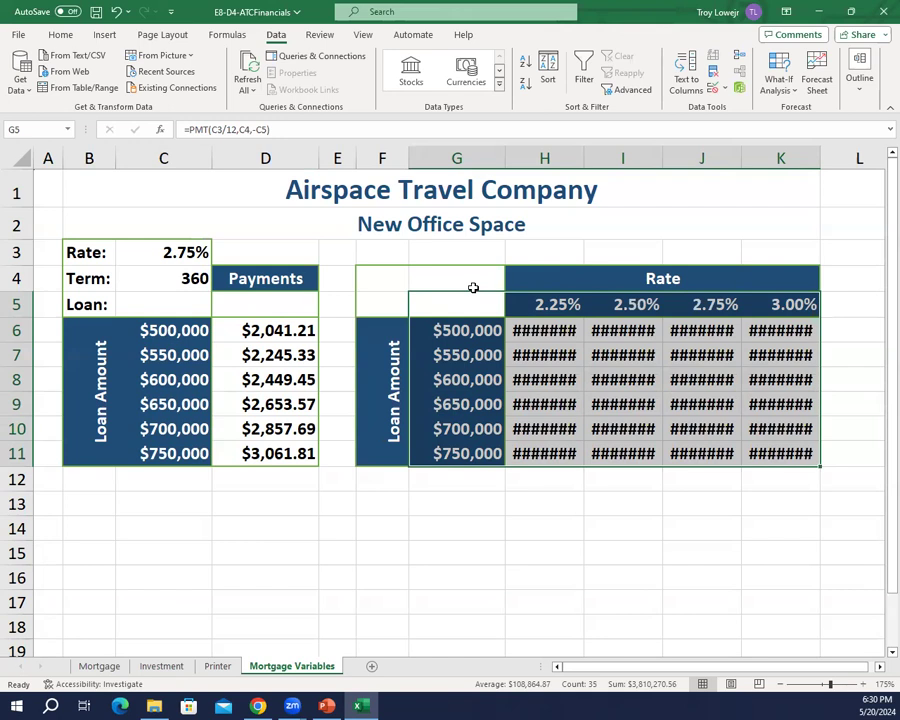
Step: Widen columns H through K so the payment amounts fit, and save the workbook
{"action": "left_click", "coordinate": [530, 350]}
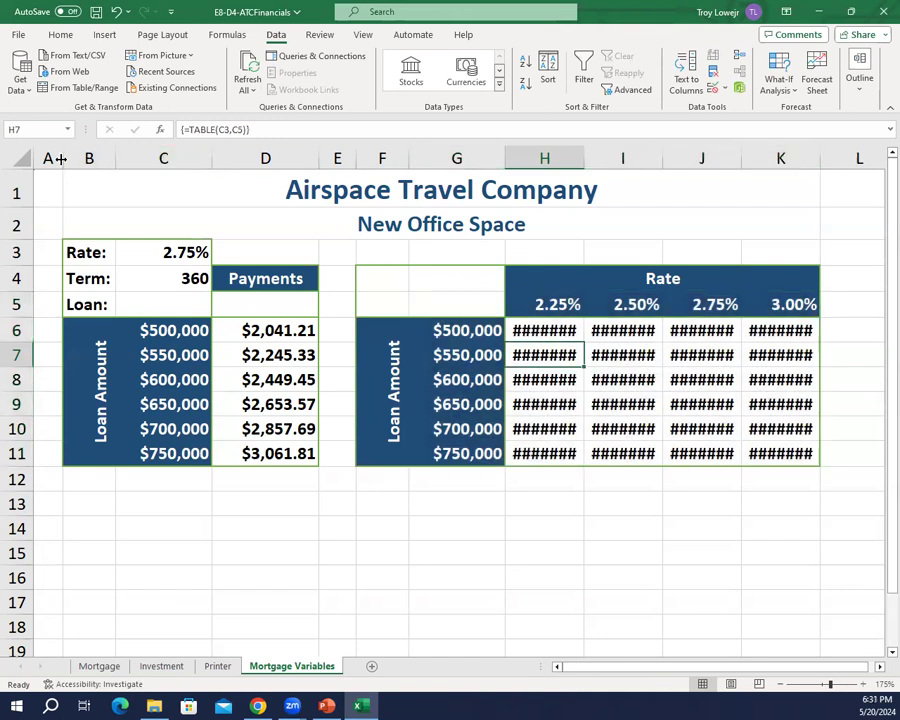
{"action": "left_click_drag", "start_coordinate": [586, 158], "coordinate": [600, 160]}
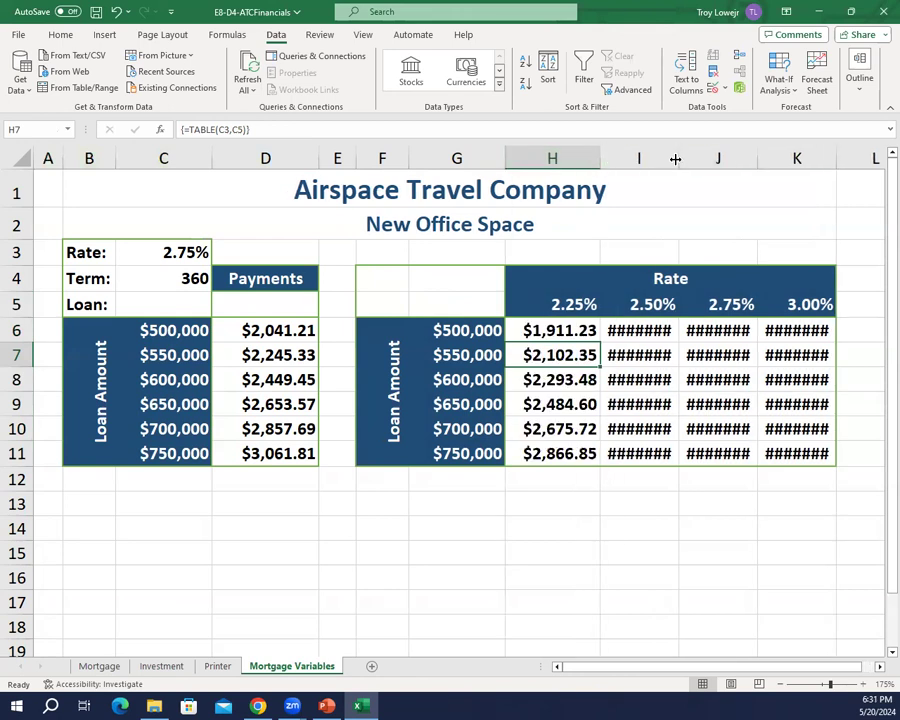
{"action": "left_click_drag", "start_coordinate": [677, 158], "coordinate": [703, 158]}
{"action": "left_click_drag", "start_coordinate": [783, 158], "coordinate": [803, 166]}
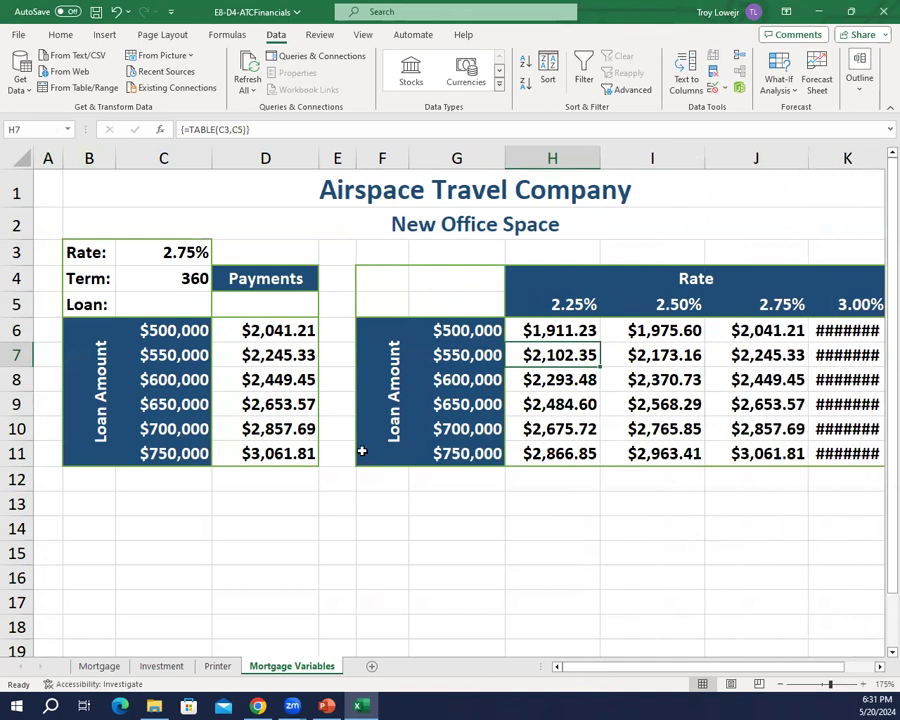
{"action": "scroll", "coordinate": [421, 404], "scroll_direction": "down", "scroll_amount": 1}
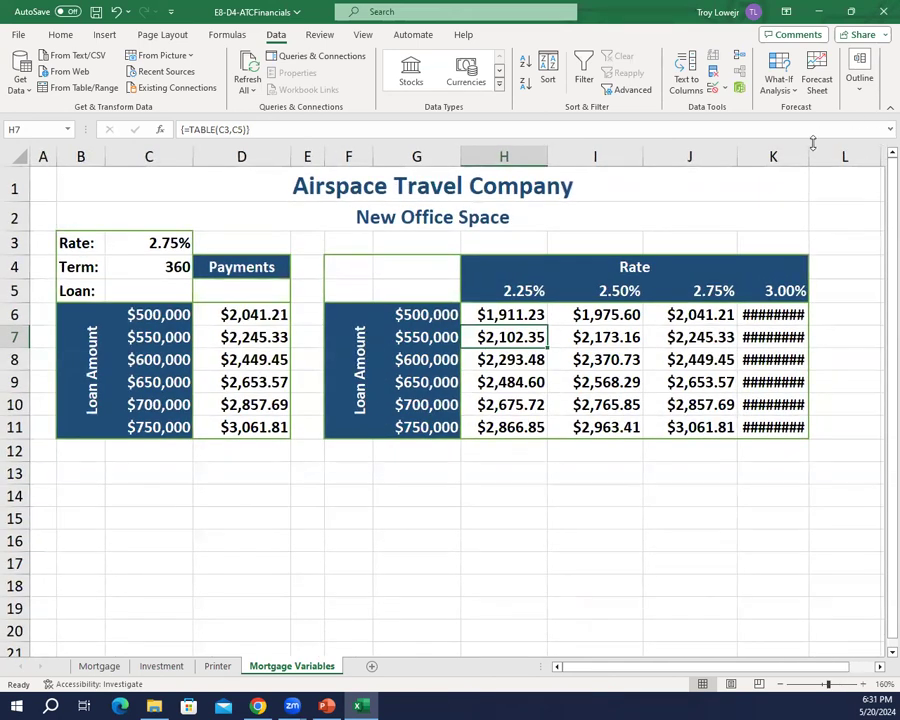
{"action": "left_click_drag", "start_coordinate": [806, 156], "coordinate": [817, 156]}
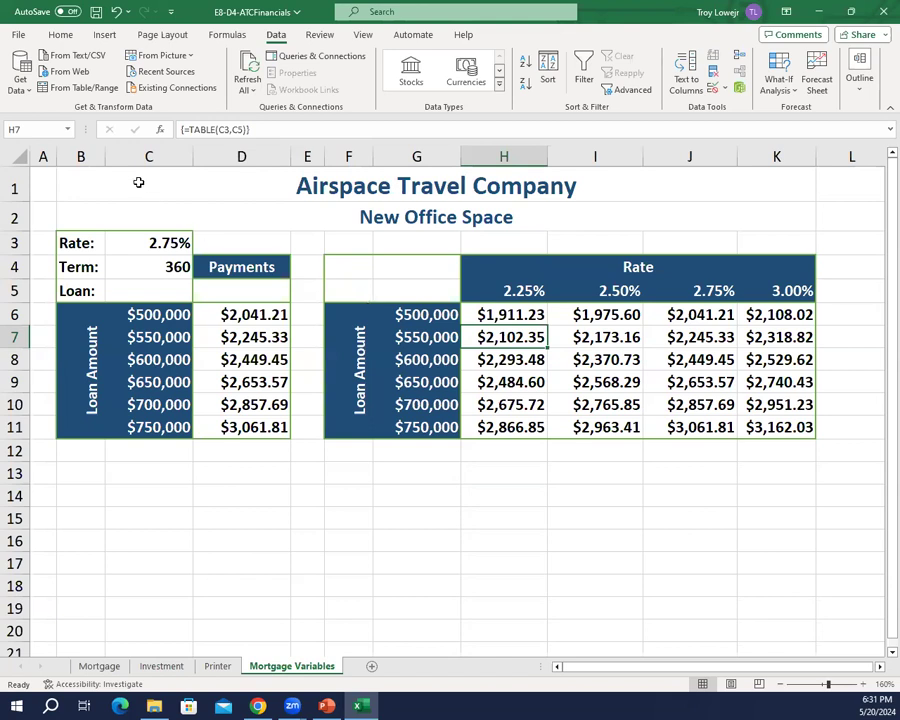
{"action": "left_click", "coordinate": [96, 12]}
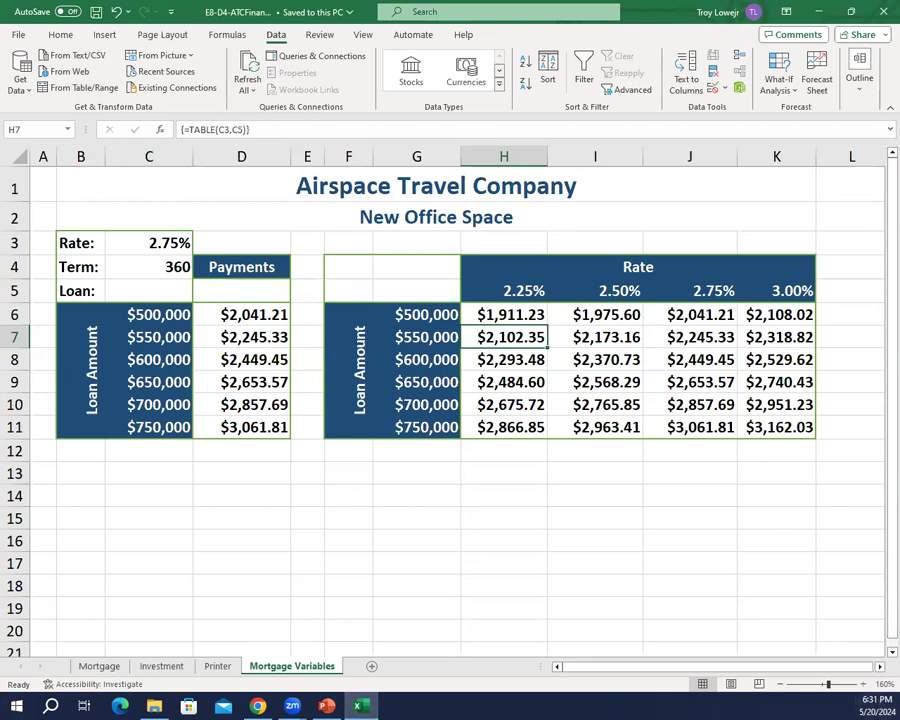
Step: Save a copy of the workbook as E8-D5-ATCFinancials on the USB disk
{"action": "key", "text": "alt+Tab"}
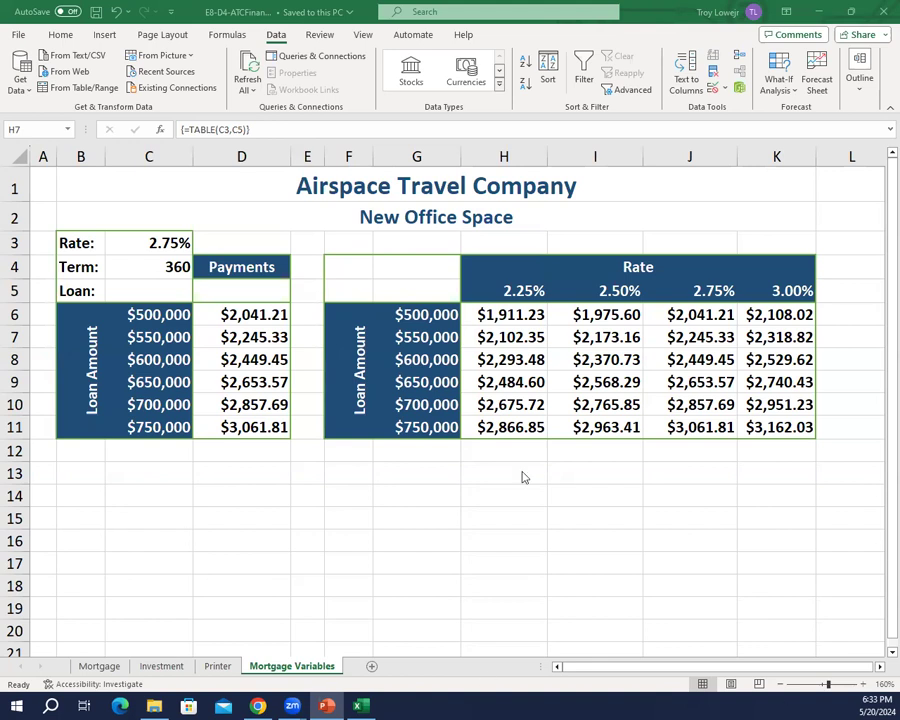
{"action": "left_click", "coordinate": [15, 38]}
{"action": "left_click", "coordinate": [24, 38]}
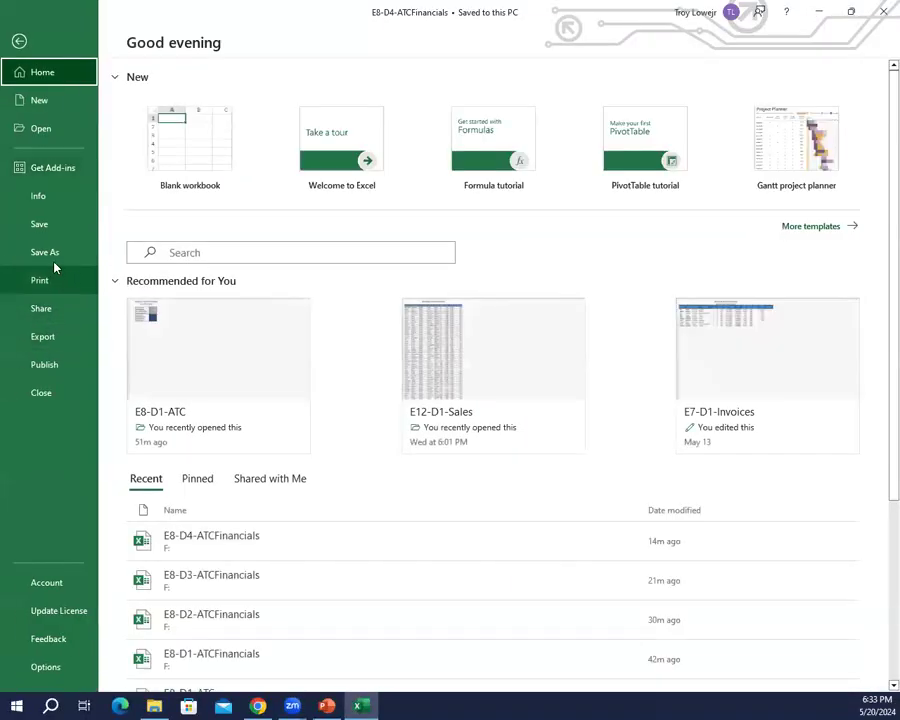
{"action": "left_click", "coordinate": [48, 262]}
{"action": "left_click", "coordinate": [201, 321]}
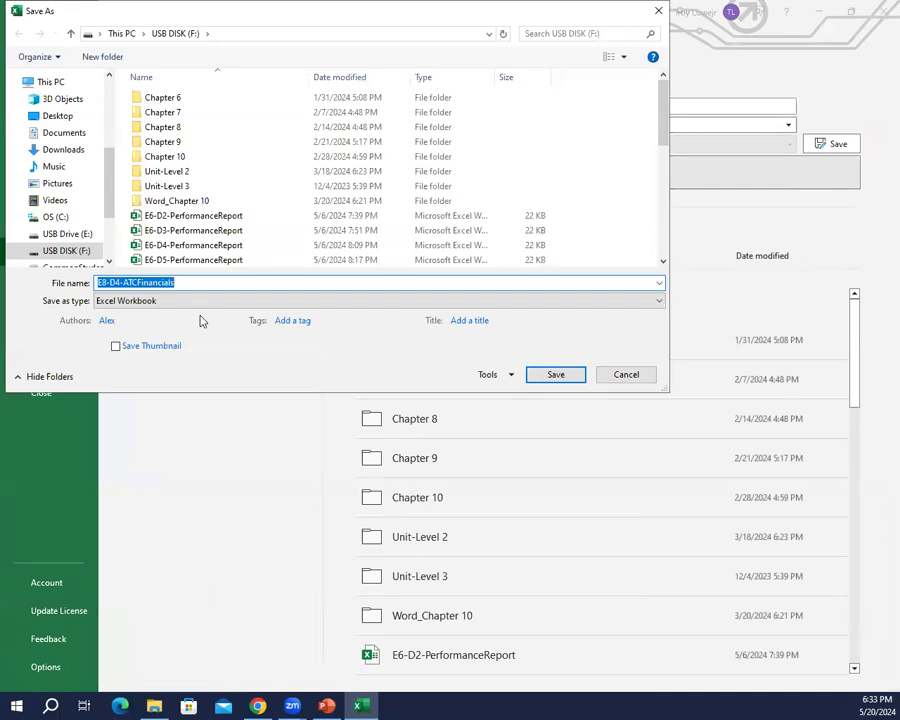
{"action": "key", "text": "Right"}
{"action": "key", "text": "Left"}
{"action": "key", "text": "Left"}
{"action": "key", "text": "Left"}
{"action": "key", "text": "Left"}
{"action": "key", "text": "Left"}
{"action": "key", "text": "Left"}
{"action": "key", "text": "Left"}
{"action": "key", "text": "Left"}
{"action": "key", "text": "Left"}
{"action": "key", "text": "Left"}
{"action": "key", "text": "Left"}
{"action": "key", "text": "Left"}
{"action": "key", "text": "Left"}
{"action": "key", "text": "Left"}
{"action": "key", "text": "BackSpace"}
{"action": "type", "text": "5"}
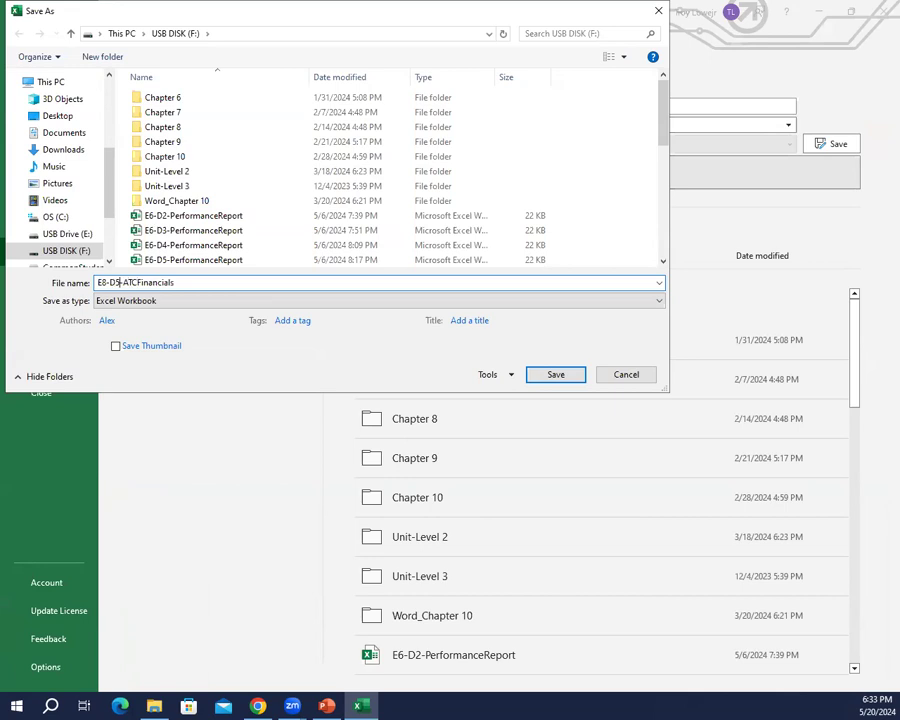
{"action": "key", "text": "Return"}
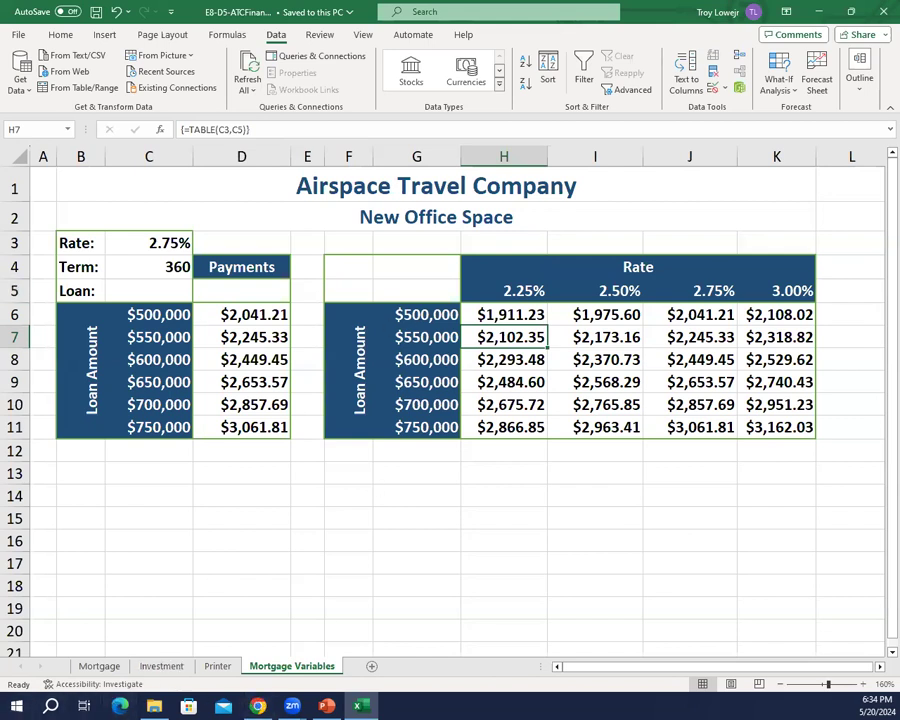
Step: On the Mortgage sheet, create defined names for range B4:C11 from the labels in its left column
{"action": "key", "text": "alt+Tab"}
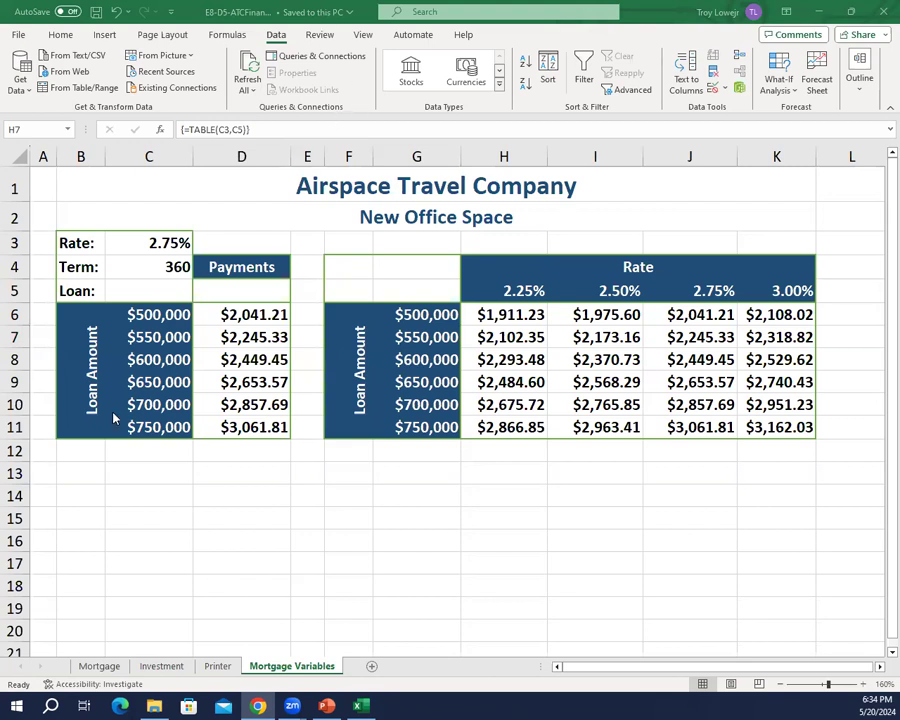
{"action": "left_click", "coordinate": [104, 667]}
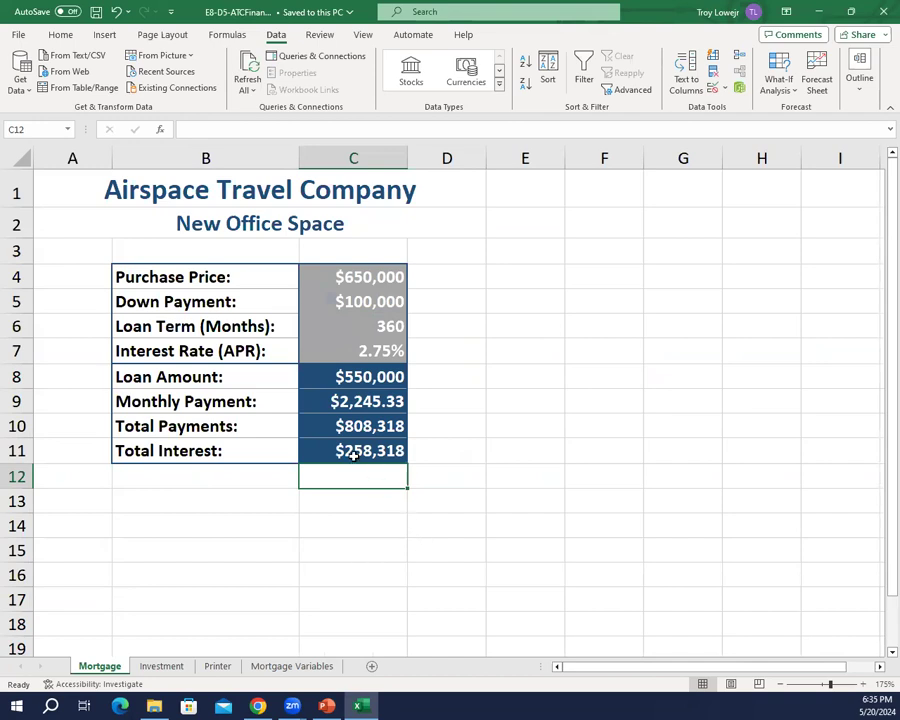
{"action": "left_click", "coordinate": [232, 277]}
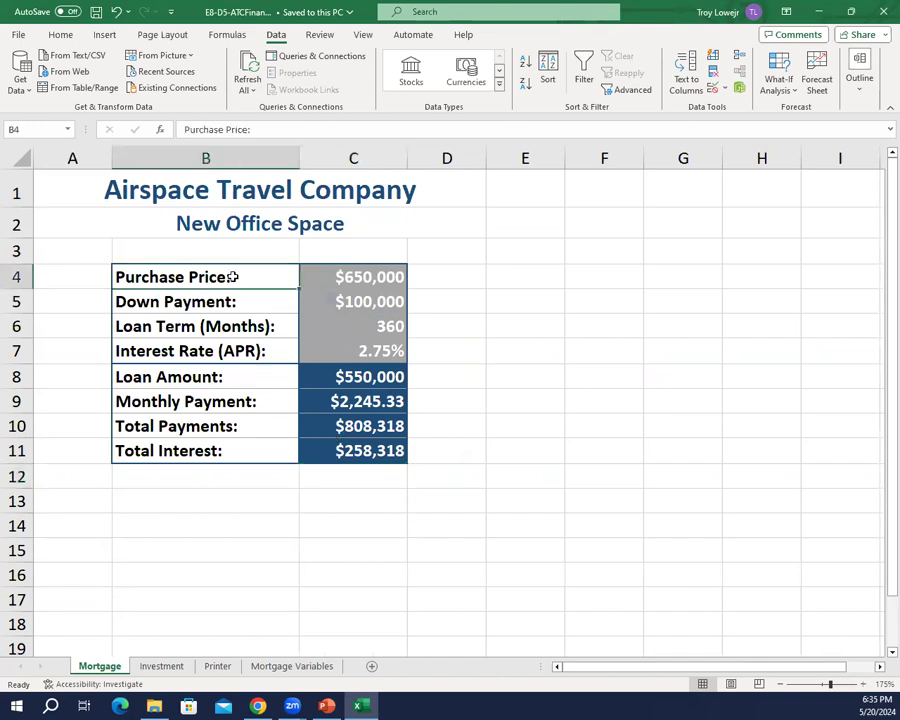
{"action": "left_click_drag", "start_coordinate": [232, 277], "coordinate": [315, 451]}
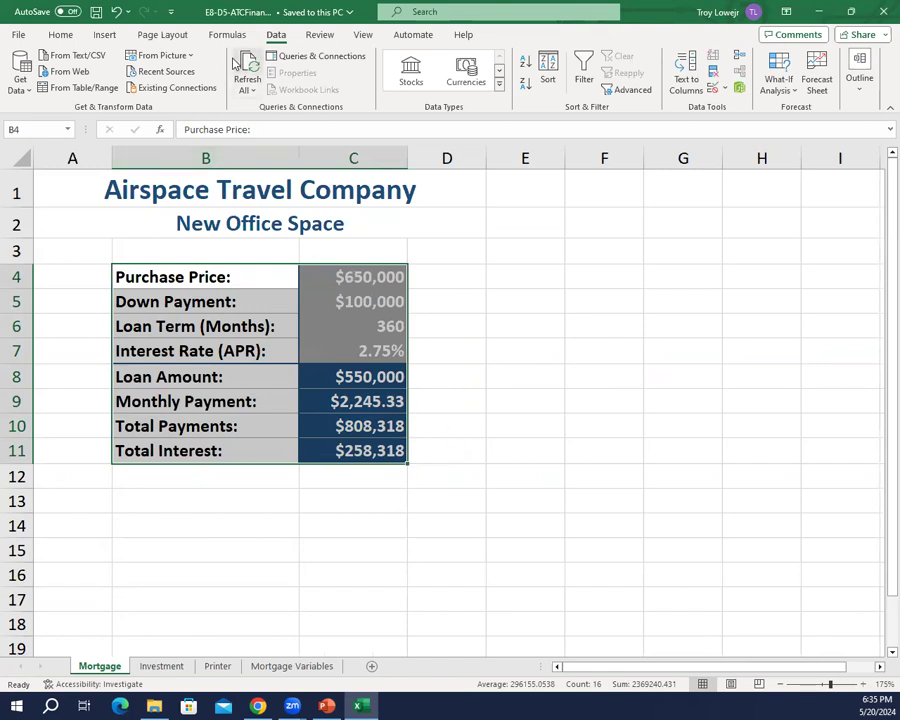
{"action": "left_click", "coordinate": [229, 35]}
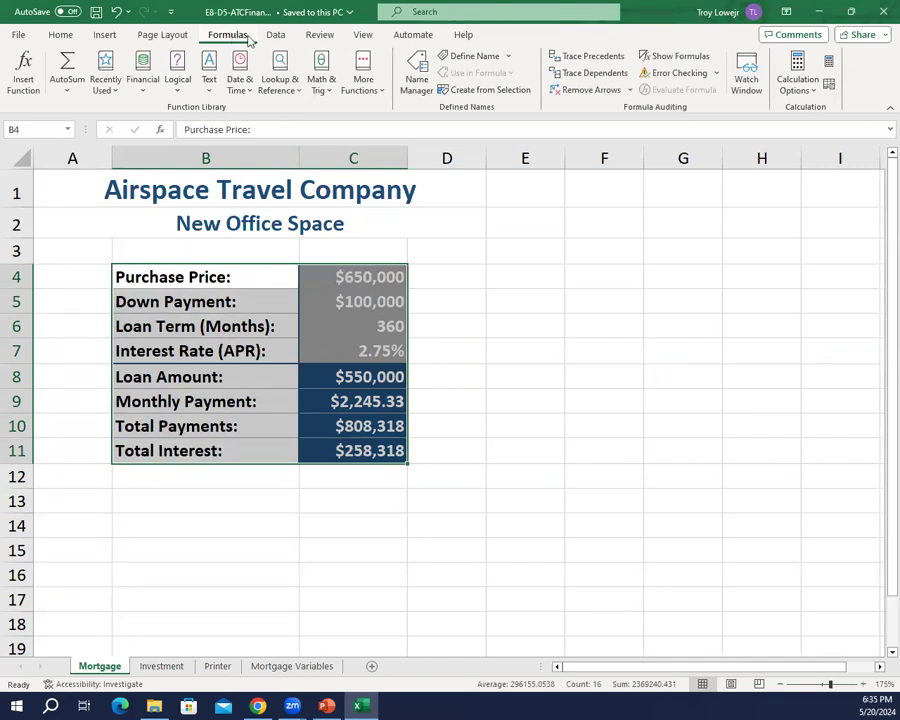
{"action": "left_click", "coordinate": [476, 92]}
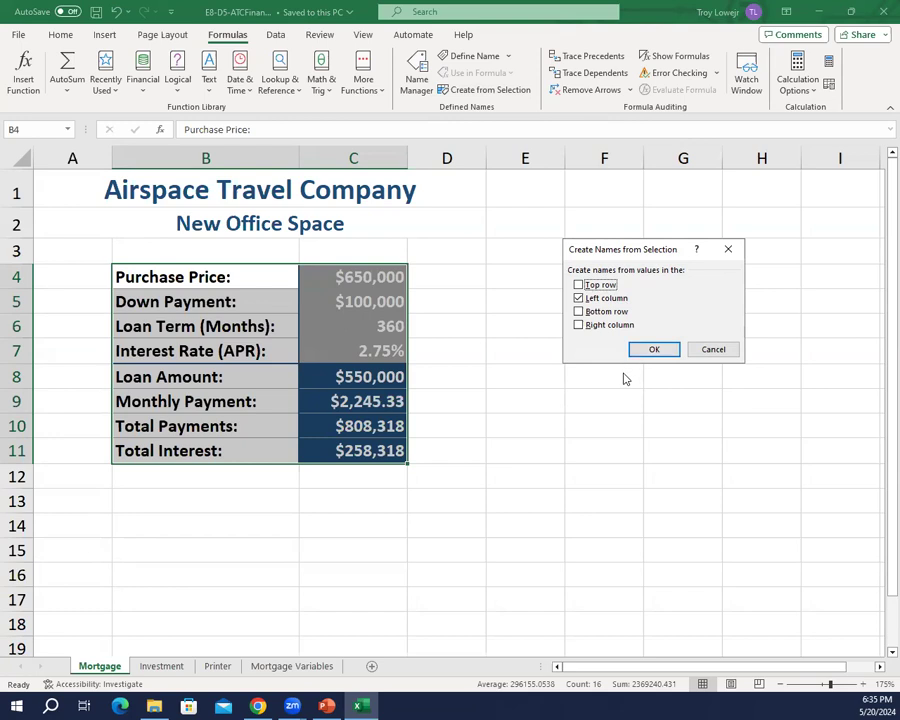
{"action": "left_click", "coordinate": [657, 351]}
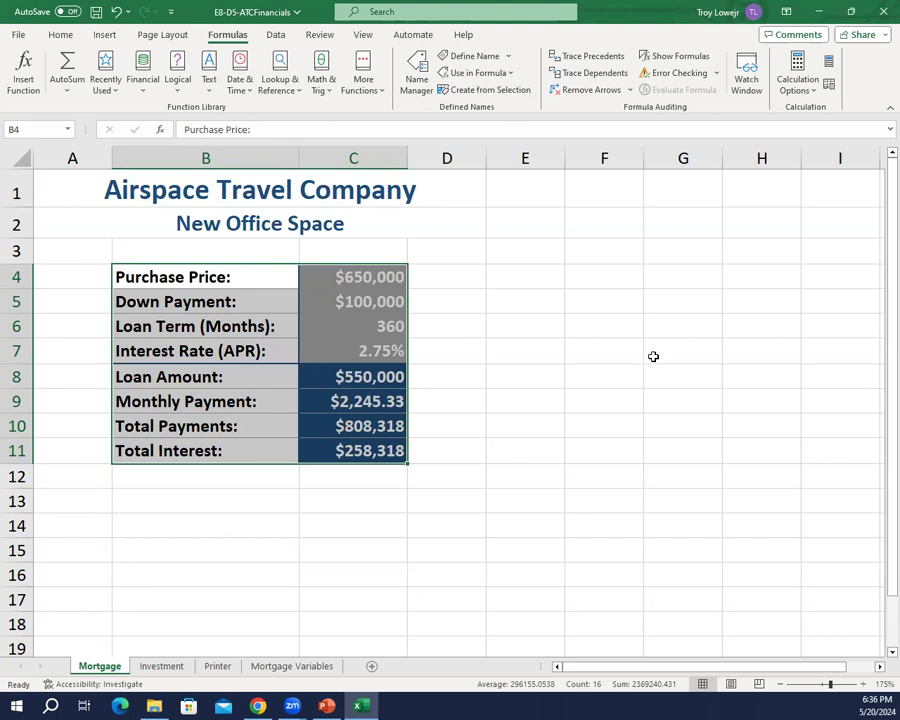
{"action": "left_click", "coordinate": [257, 297]}
{"action": "left_click", "coordinate": [248, 274]}
{"action": "left_click_drag", "start_coordinate": [248, 274], "coordinate": [222, 350]}
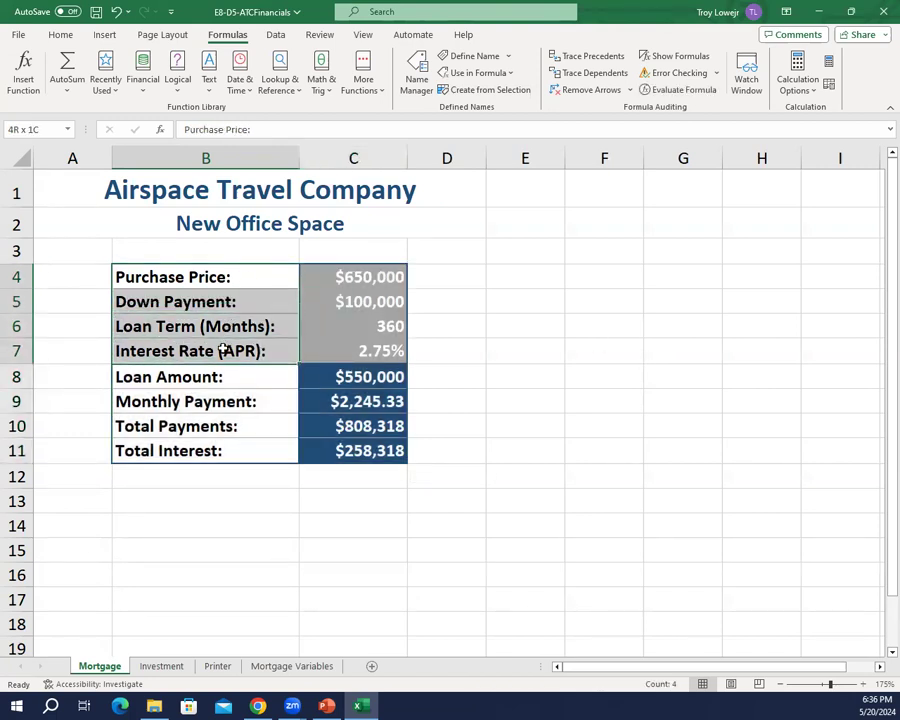
{"action": "left_click_drag", "start_coordinate": [222, 350], "coordinate": [221, 346]}
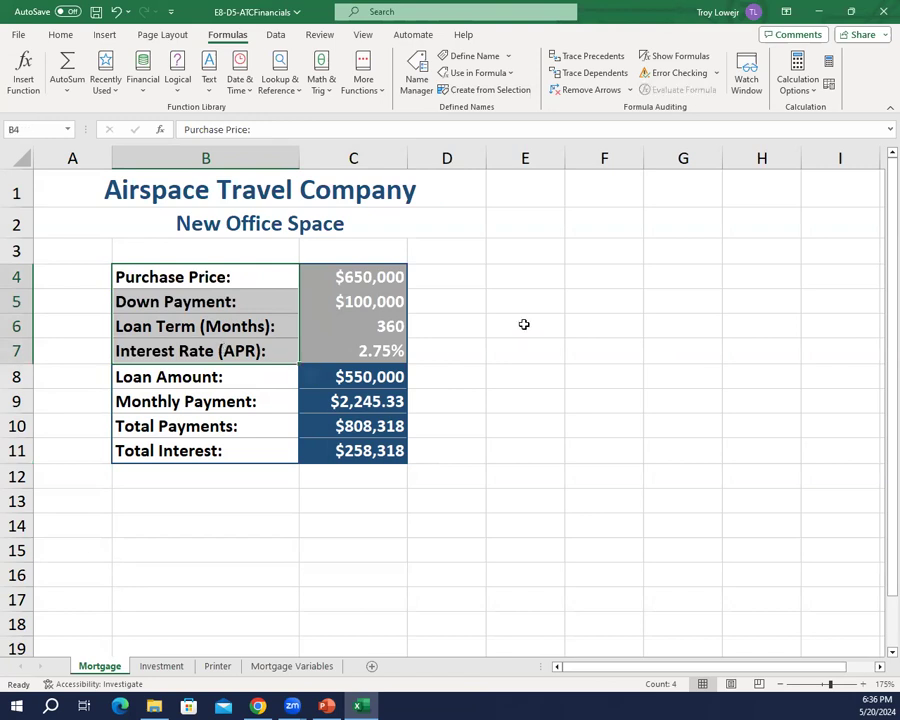
{"action": "left_click", "coordinate": [277, 37]}
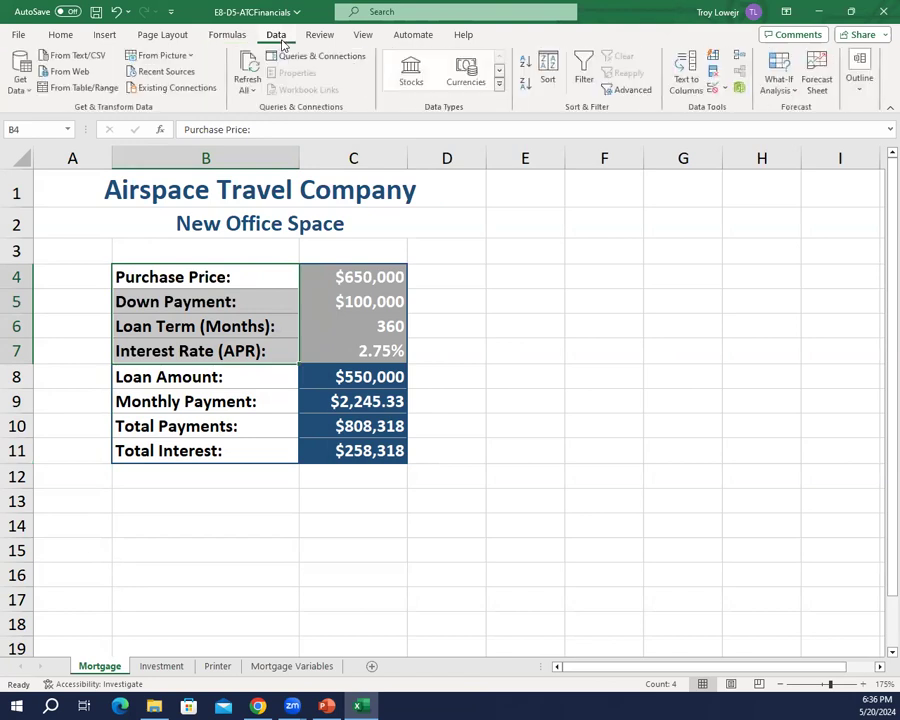
{"action": "left_click", "coordinate": [786, 88]}
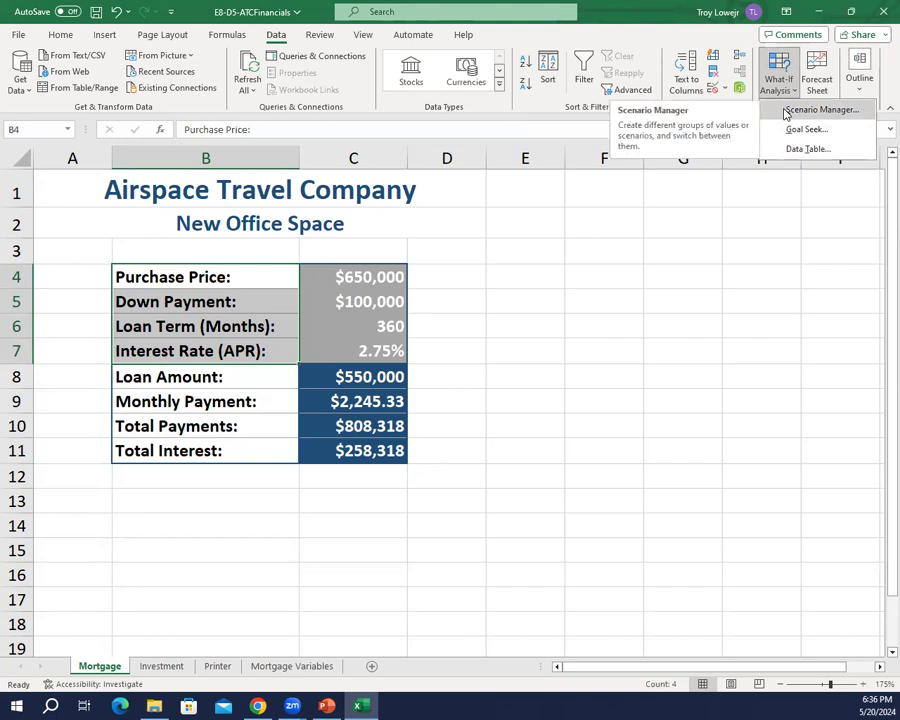
{"action": "left_click", "coordinate": [790, 111]}
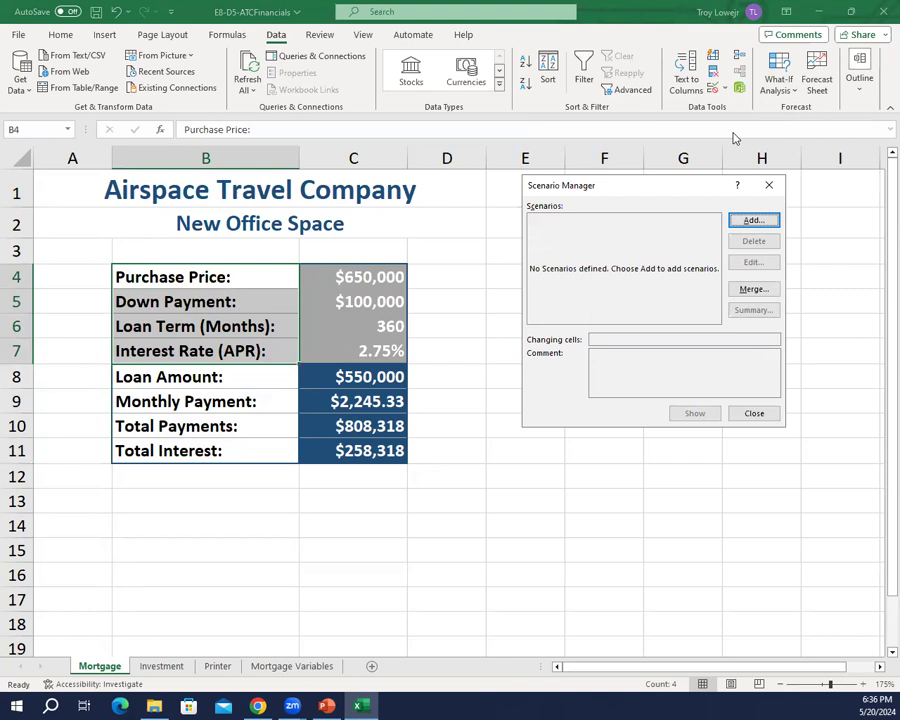
{"action": "left_click", "coordinate": [752, 221]}
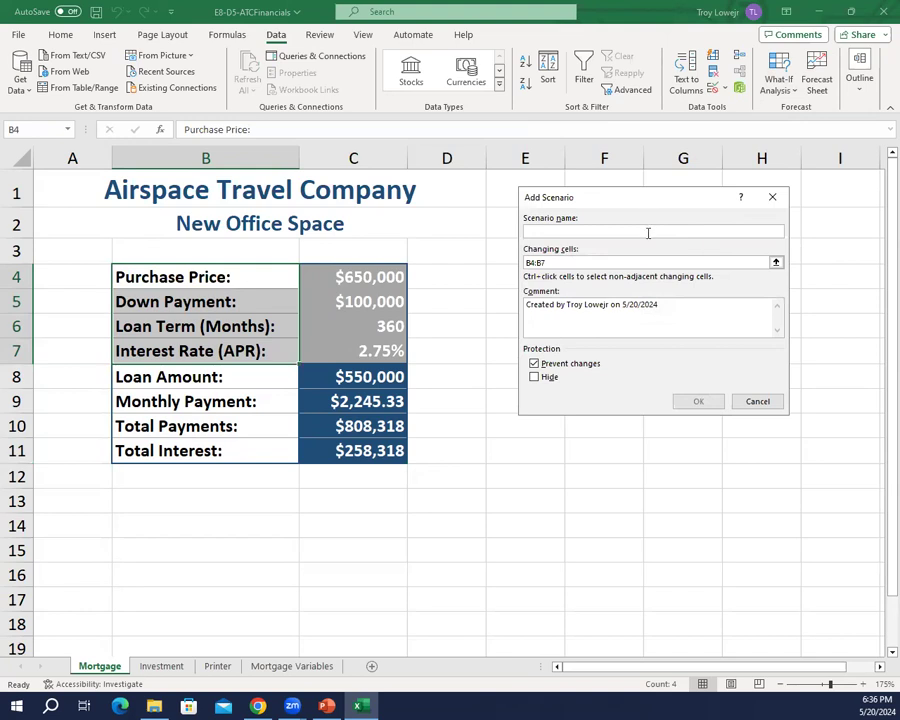
{"action": "type", "text": "Best"}
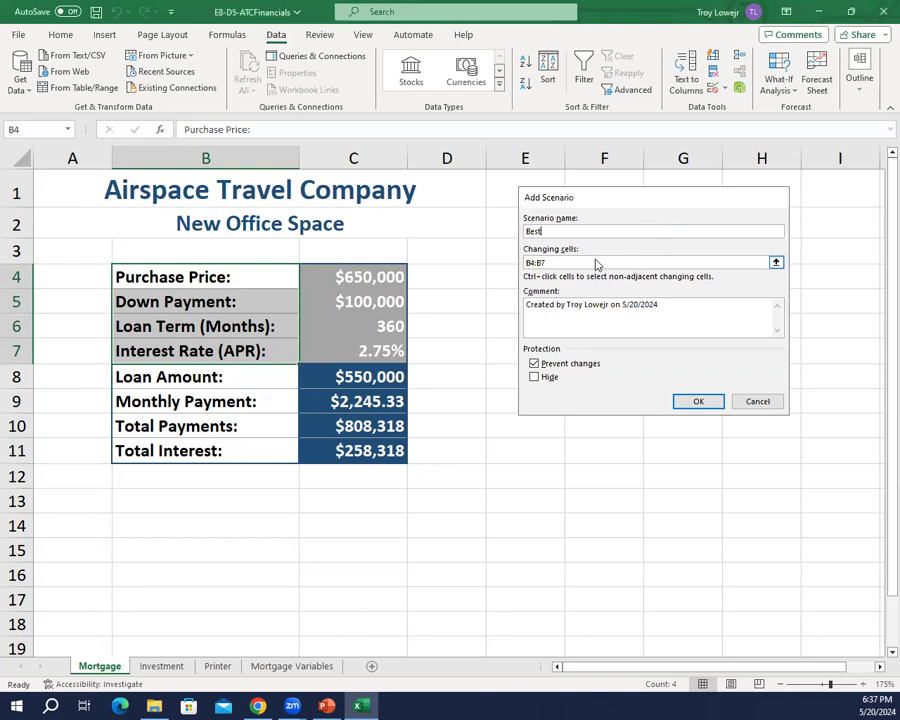
{"action": "key", "text": "Escape"}
{"action": "key", "text": "Escape"}
{"action": "left_click", "coordinate": [484, 350]}
Step: Add a What-If scenario named Best with C4:C7 as the changing cells
{"action": "left_click_drag", "start_coordinate": [354, 274], "coordinate": [363, 346]}
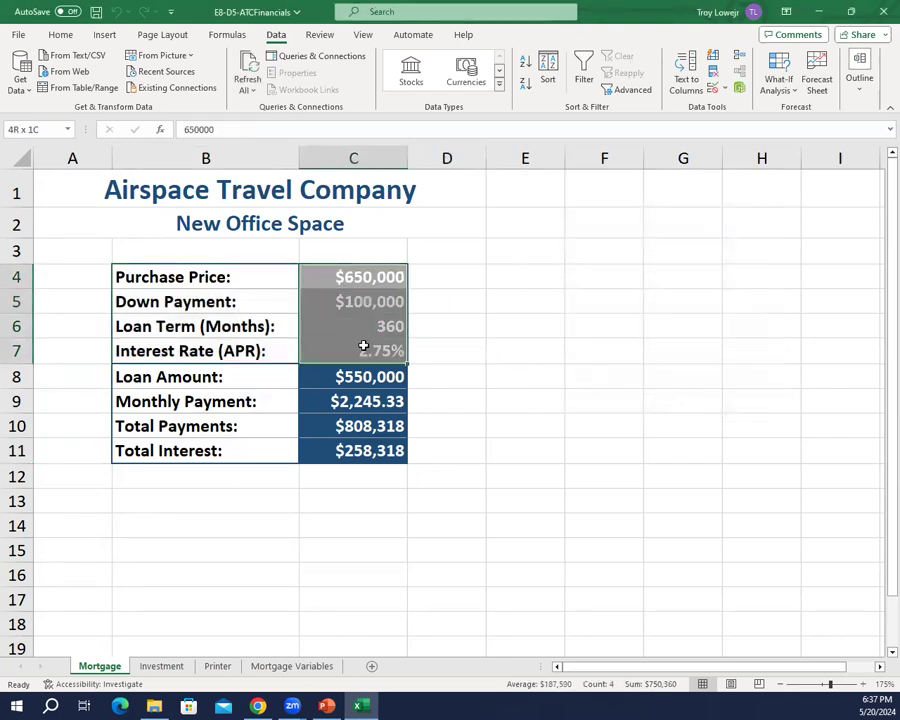
{"action": "left_click", "coordinate": [786, 79]}
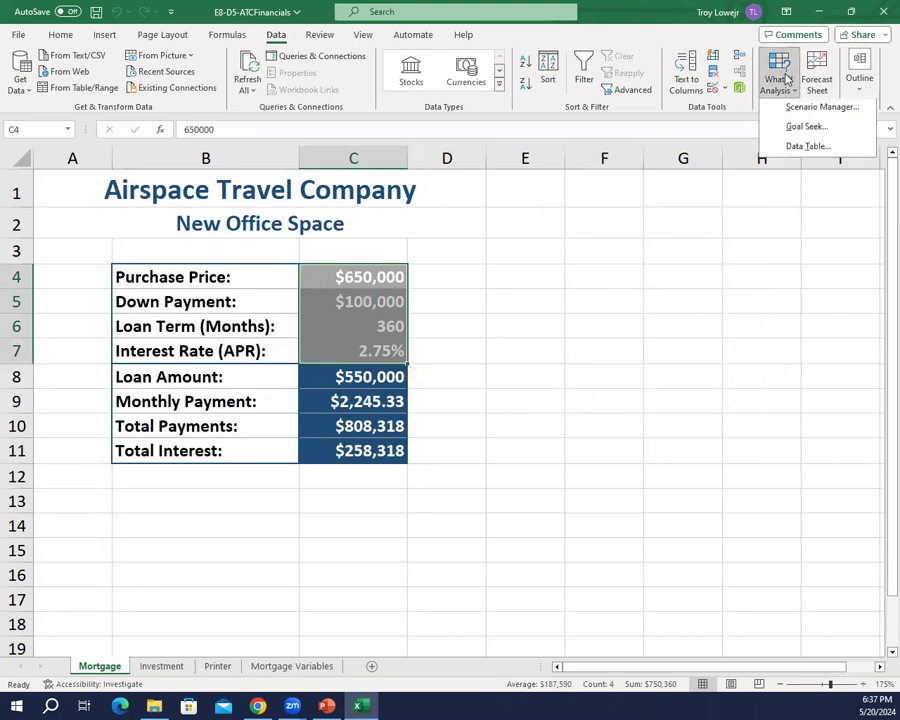
{"action": "left_click", "coordinate": [837, 116]}
{"action": "left_click", "coordinate": [749, 222]}
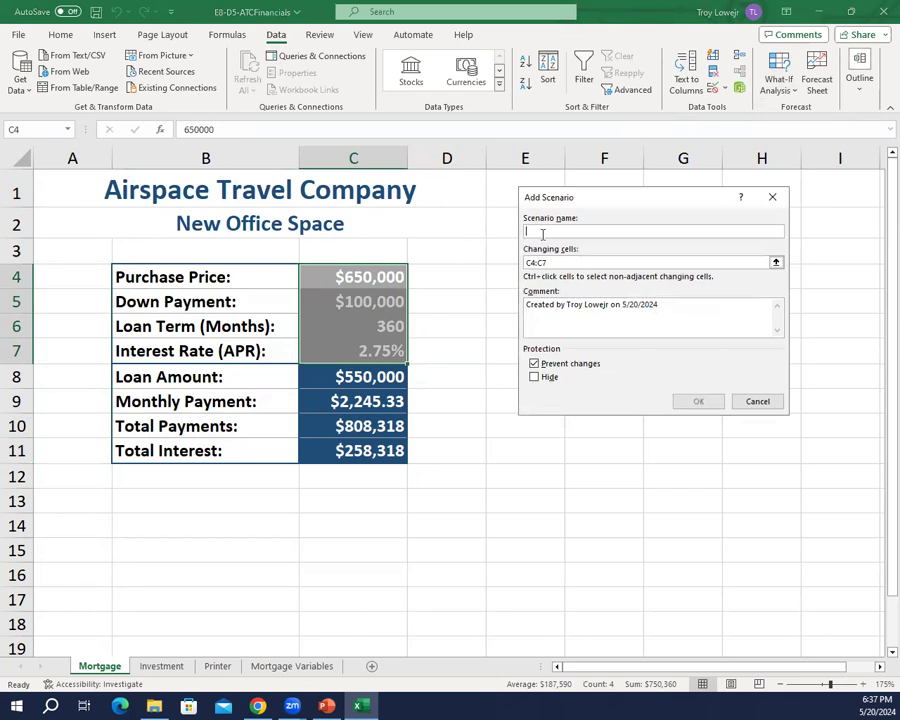
{"action": "type", "text": "Bes"}
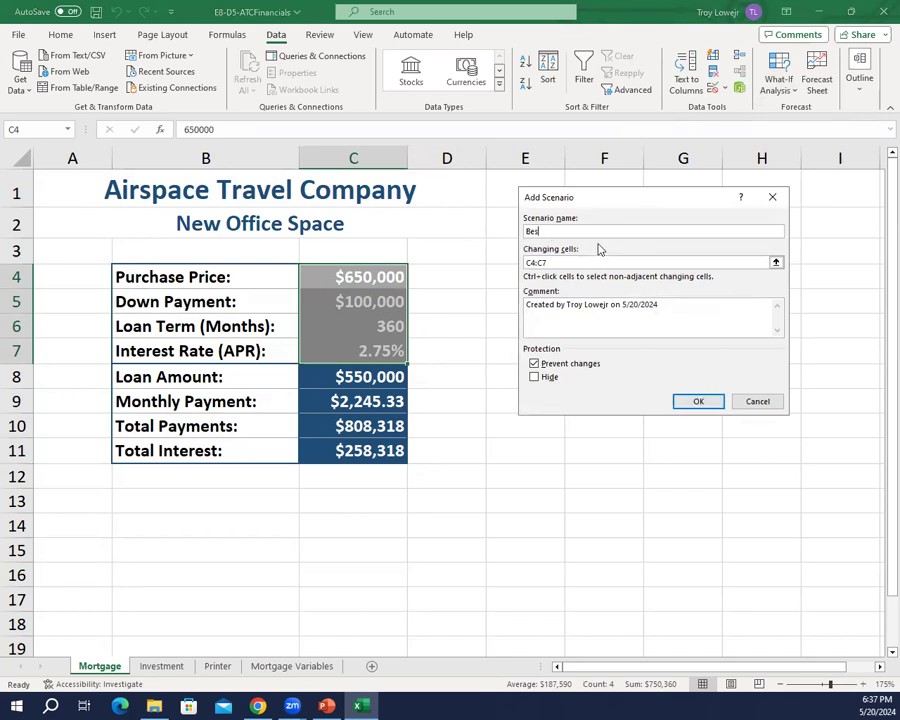
{"action": "type", "text": "t"}
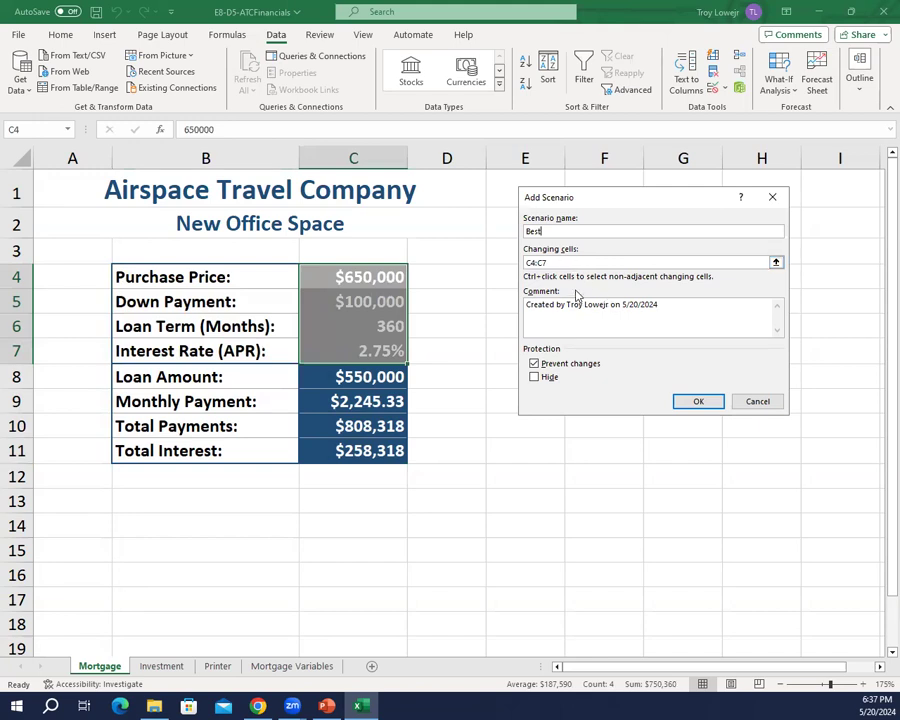
{"action": "left_click", "coordinate": [683, 401]}
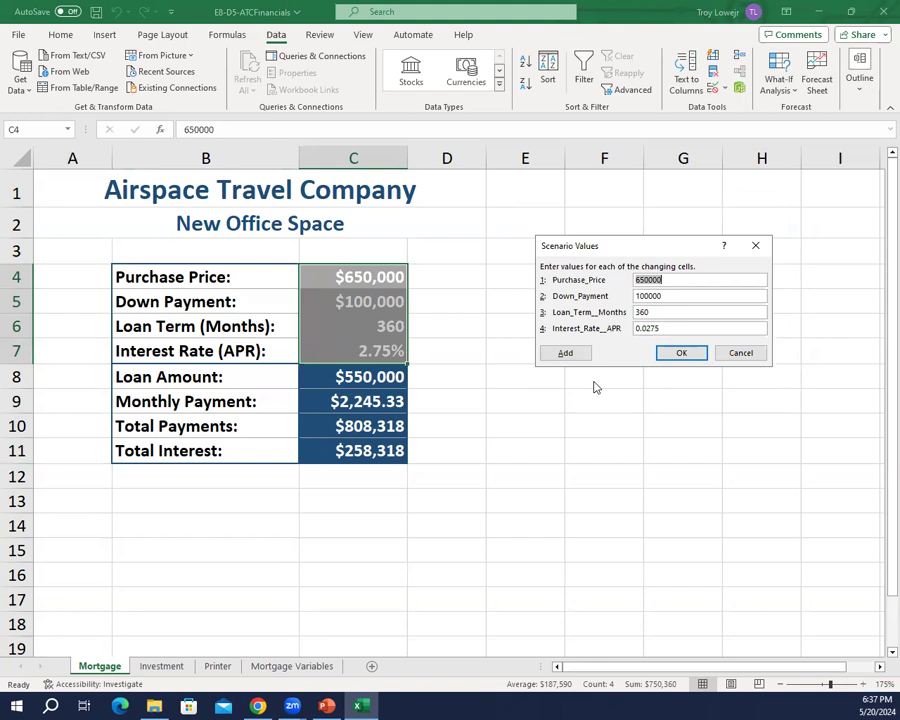
Step: Set the Best scenario's values to purchase price 575000, down payment 125000, loan term 300 and interest rate 0.024
{"action": "type", "text": "575000"}
{"action": "key", "text": "Tab"}
{"action": "type", "text": "125000"}
{"action": "key", "text": "Tab"}
{"action": "type", "text": "300"}
{"action": "key", "text": "Tab"}
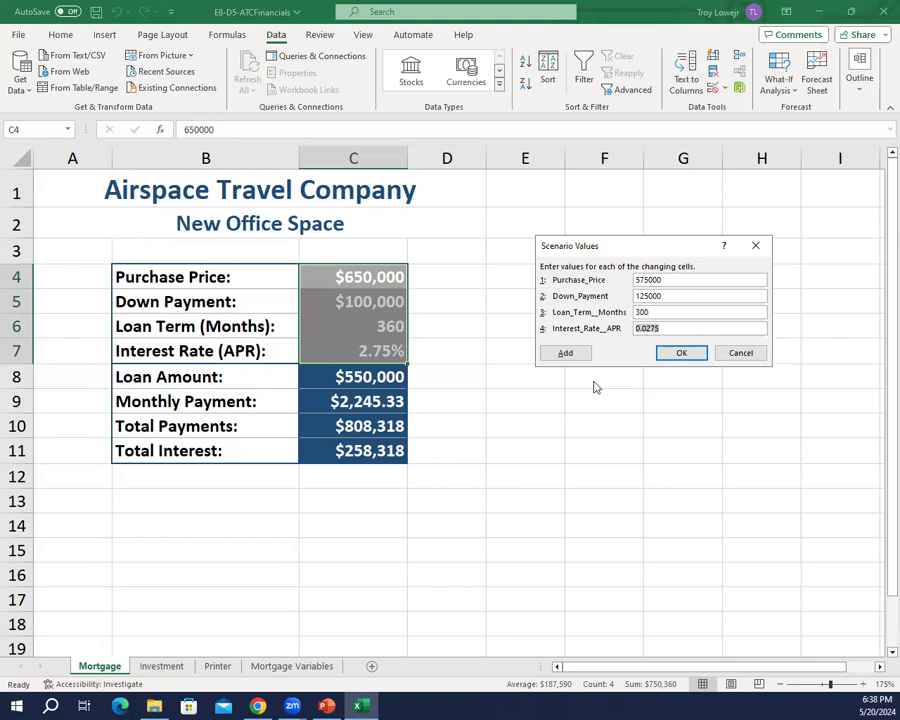
{"action": "type", "text": "0.024"}
{"action": "left_click", "coordinate": [671, 355]}
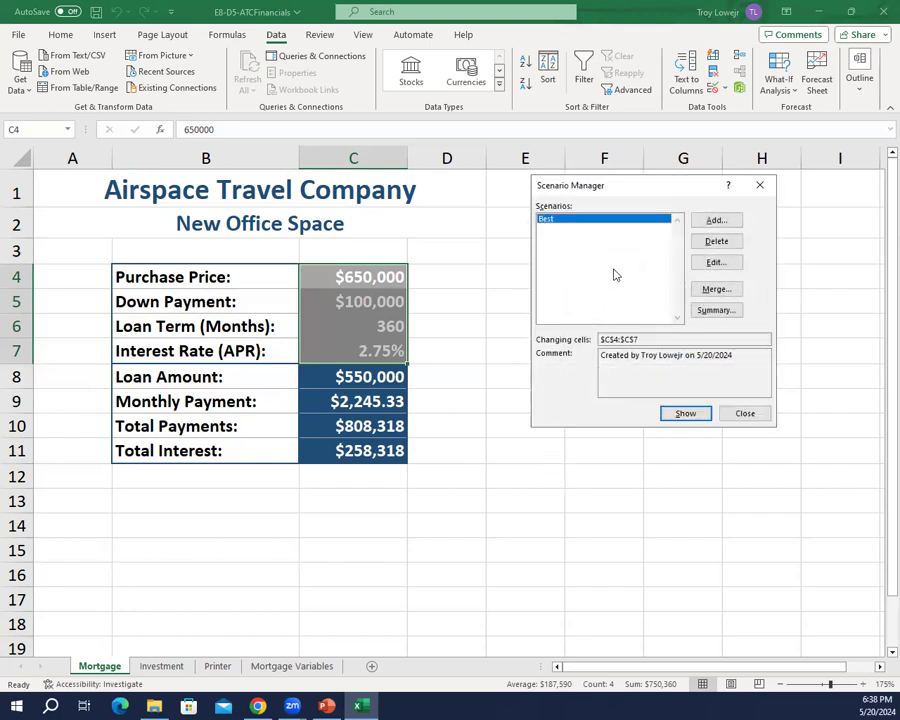
Step: Add a second scenario named Worst for changing cells C4:C7
{"action": "left_click", "coordinate": [732, 222]}
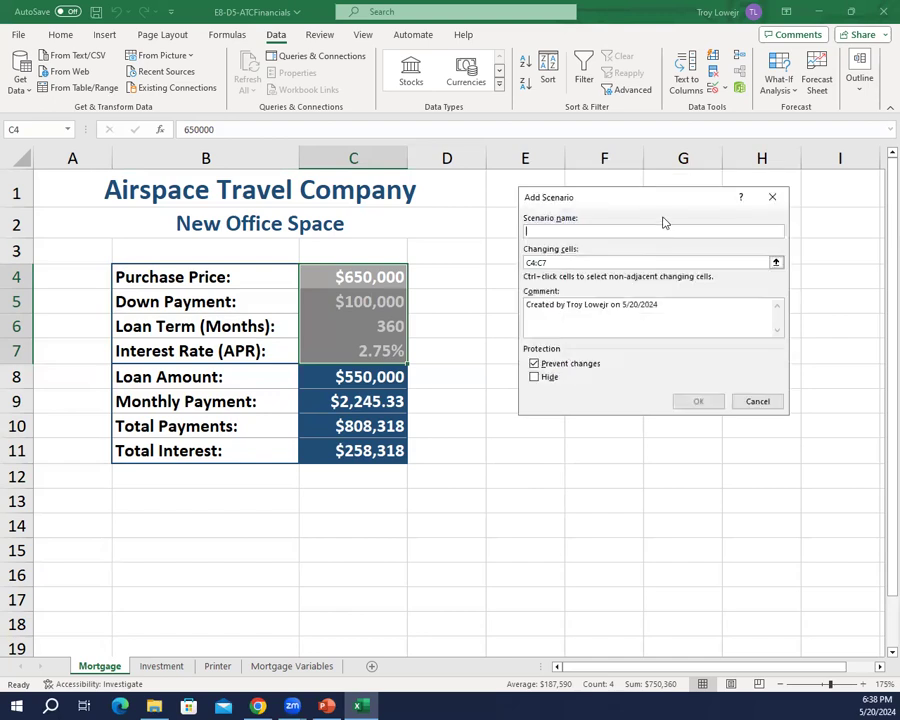
{"action": "type", "text": "Worst"}
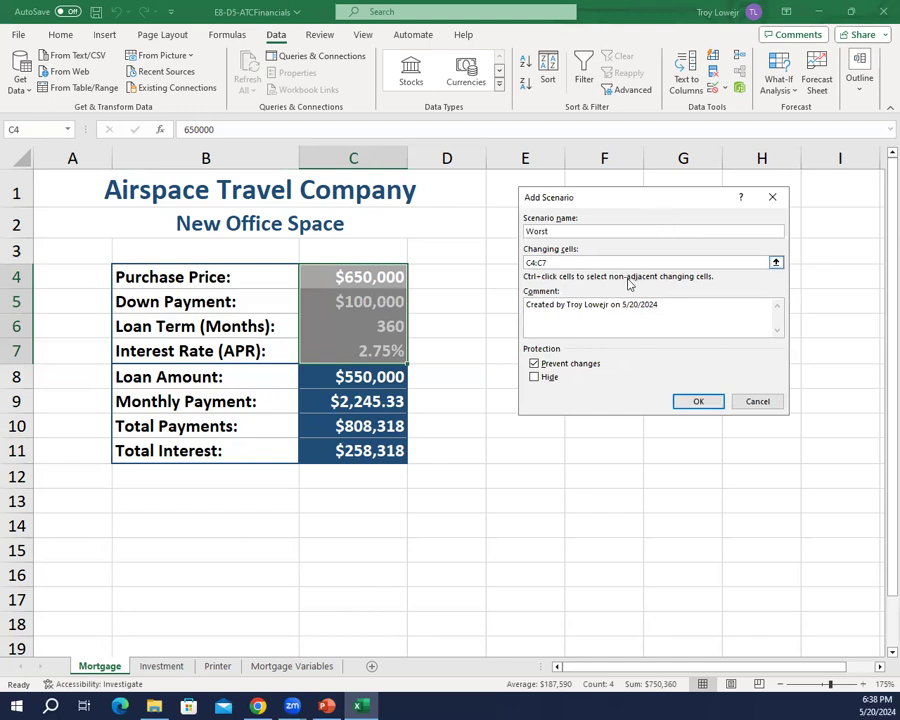
{"action": "left_click", "coordinate": [699, 402]}
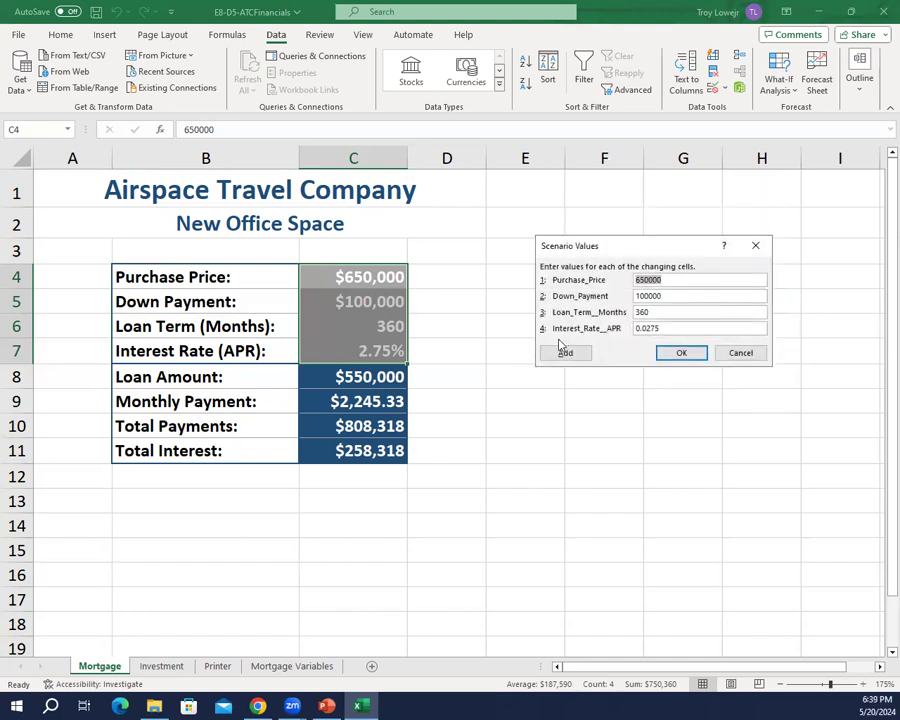
Step: Set the Worst scenario's values to purchase price 690000, down payment 75000, loan term 420 and interest rate 0.0299
{"action": "type", "text": "690000"}
{"action": "key", "text": "Tab"}
{"action": "type", "text": "75000"}
{"action": "key", "text": "Tab"}
{"action": "type", "text": "420"}
{"action": "key", "text": "Tab"}
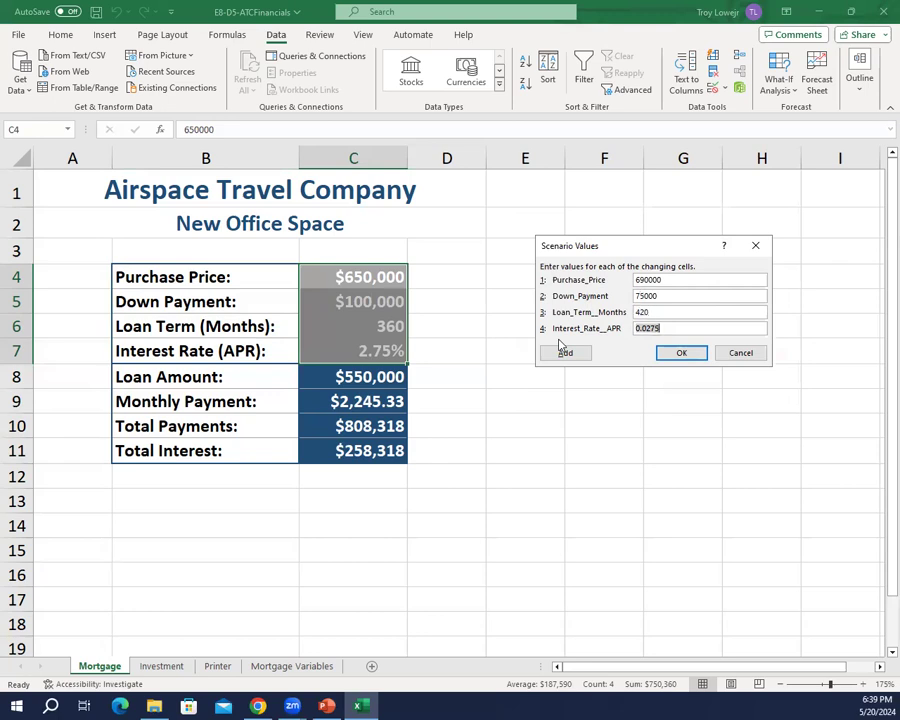
{"action": "type", "text": "0.0299"}
{"action": "left_click", "coordinate": [683, 355]}
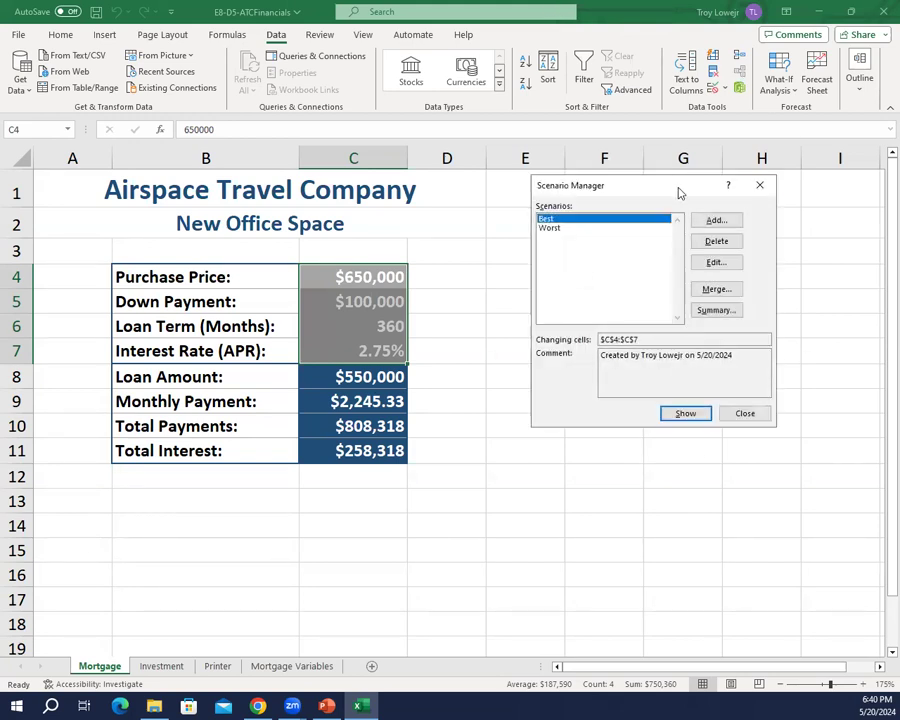
Step: Add a third scenario named Most Likely for changing cells C4:C7
{"action": "left_click", "coordinate": [700, 220]}
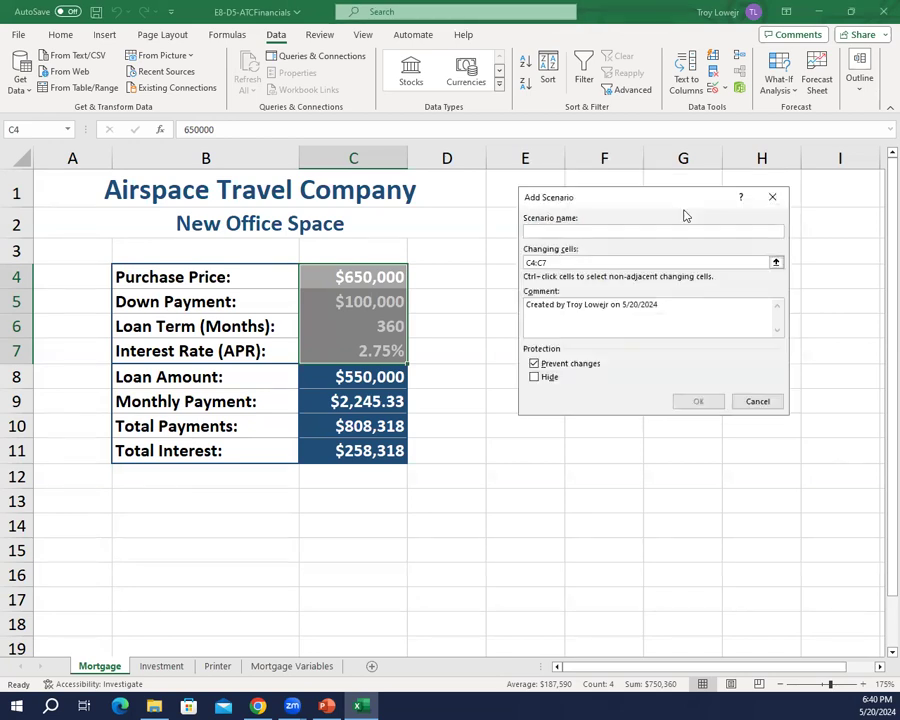
{"action": "type", "text": "Most Likely"}
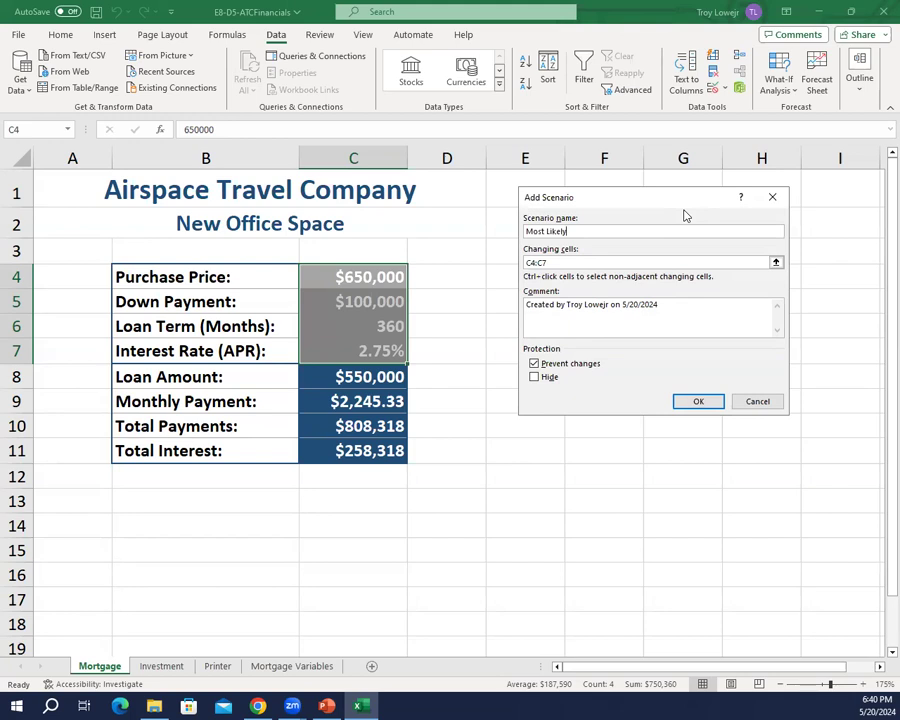
{"action": "key", "text": "Return"}
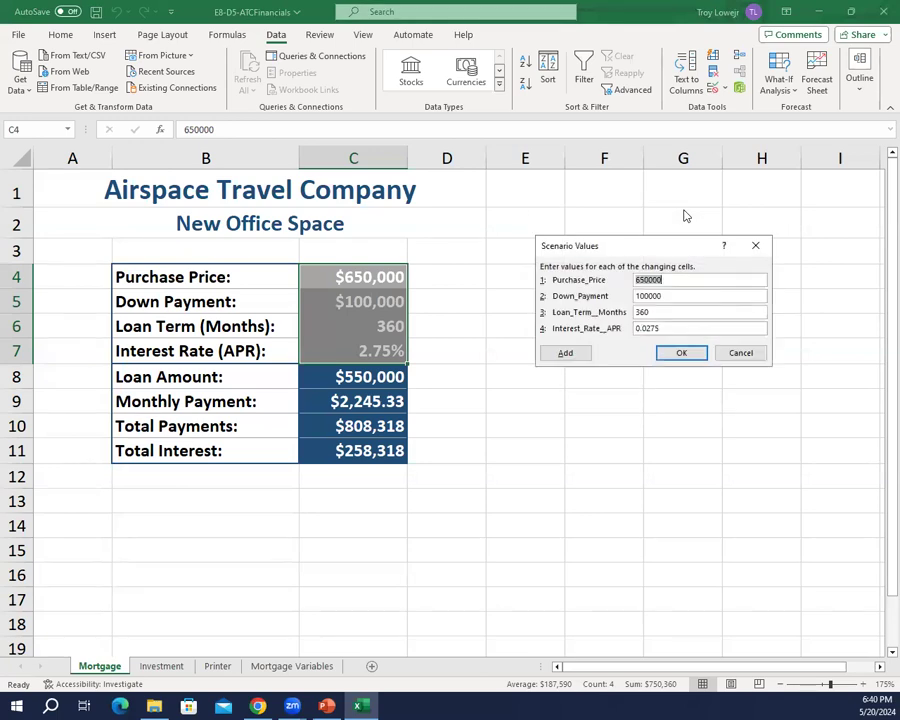
Step: Set the Most Likely scenario's purchase price to 640000
{"action": "type", "text": "64000"}
{"action": "key", "text": "BackSpace"}
{"action": "key", "text": "BackSpace"}
{"action": "key", "text": "BackSpace"}
{"action": "key", "text": "BackSpace"}
{"action": "key", "text": "BackSpace"}
{"action": "type", "text": "64000"}
{"action": "key", "text": "BackSpace"}
{"action": "key", "text": "BackSpace"}
{"action": "key", "text": "BackSpace"}
{"action": "key", "text": "BackSpace"}
{"action": "key", "text": "BackSpace"}
{"action": "type", "text": "640000"}
Step: Set the Most Likely scenario's down payment to 90000, loan term to 360 and interest rate to 0.0269
{"action": "key", "text": "Tab"}
{"action": "type", "text": "90000"}
{"action": "key", "text": "Tab"}
{"action": "type", "text": "360"}
{"action": "key", "text": "Tab"}
{"action": "type", "text": "0.0269"}
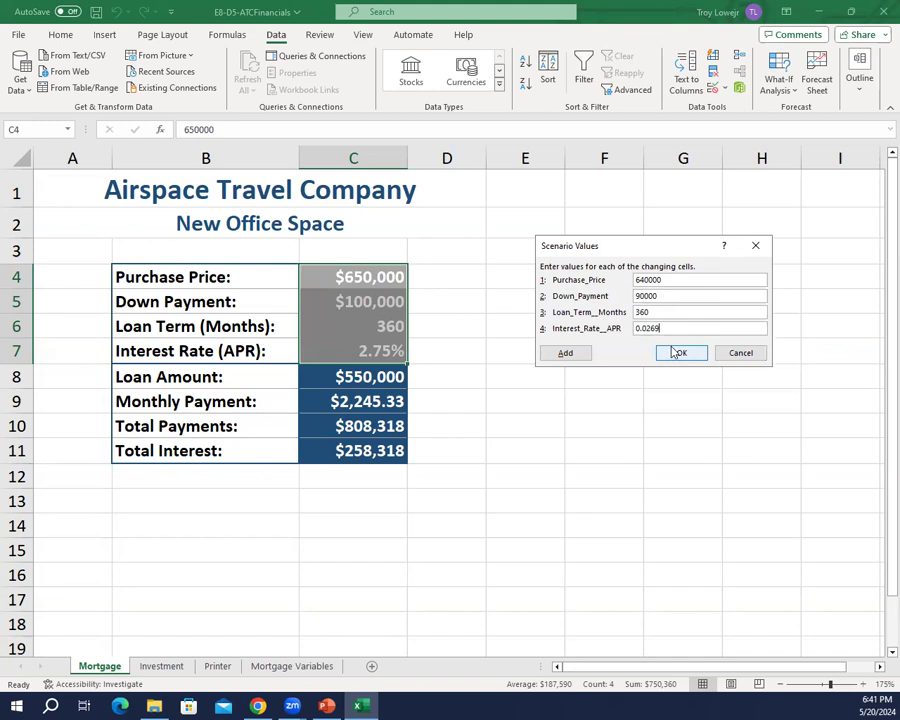
{"action": "left_click", "coordinate": [672, 354]}
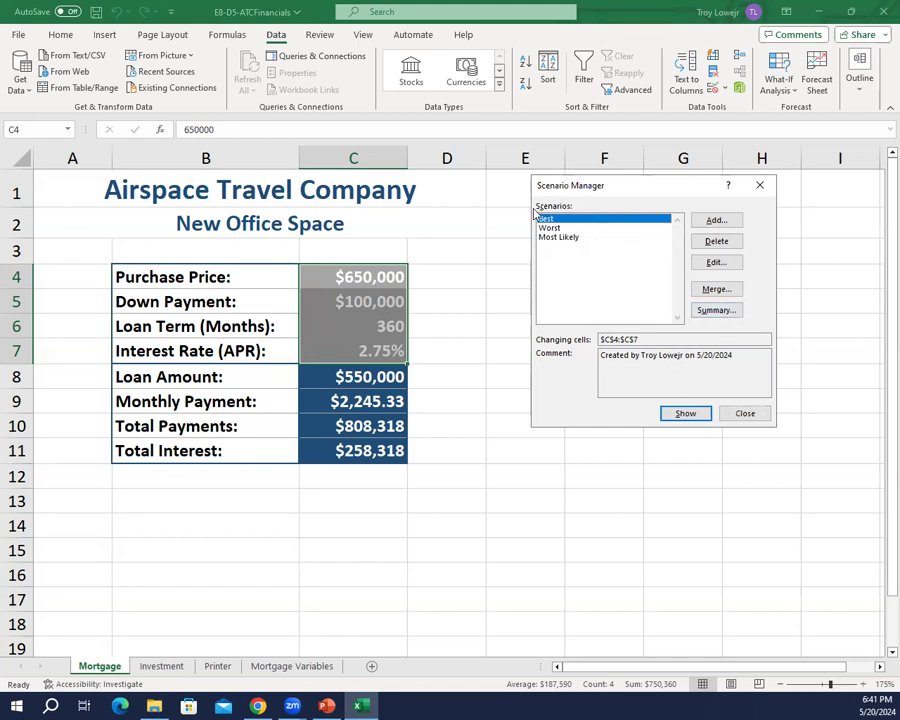
Step: Show the Best scenario's values in the Mortgage sheet
{"action": "left_click", "coordinate": [686, 415]}
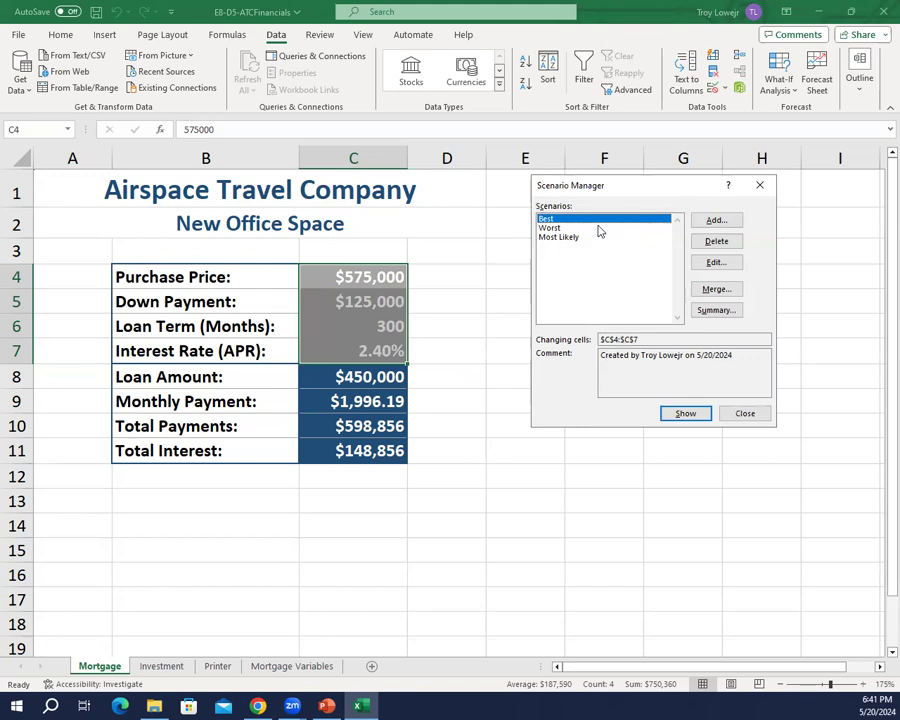
Step: Create a scenario summary report with result cells C8:C11 and save the workbook
{"action": "left_click", "coordinate": [733, 314]}
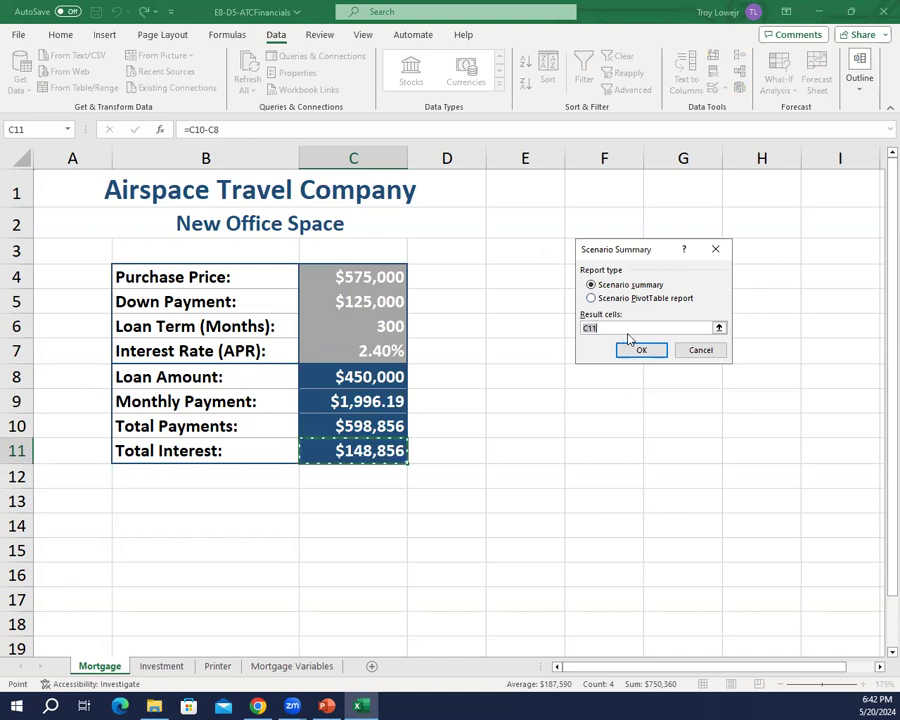
{"action": "left_click_drag", "start_coordinate": [342, 393], "coordinate": [372, 452]}
{"action": "left_click", "coordinate": [367, 378]}
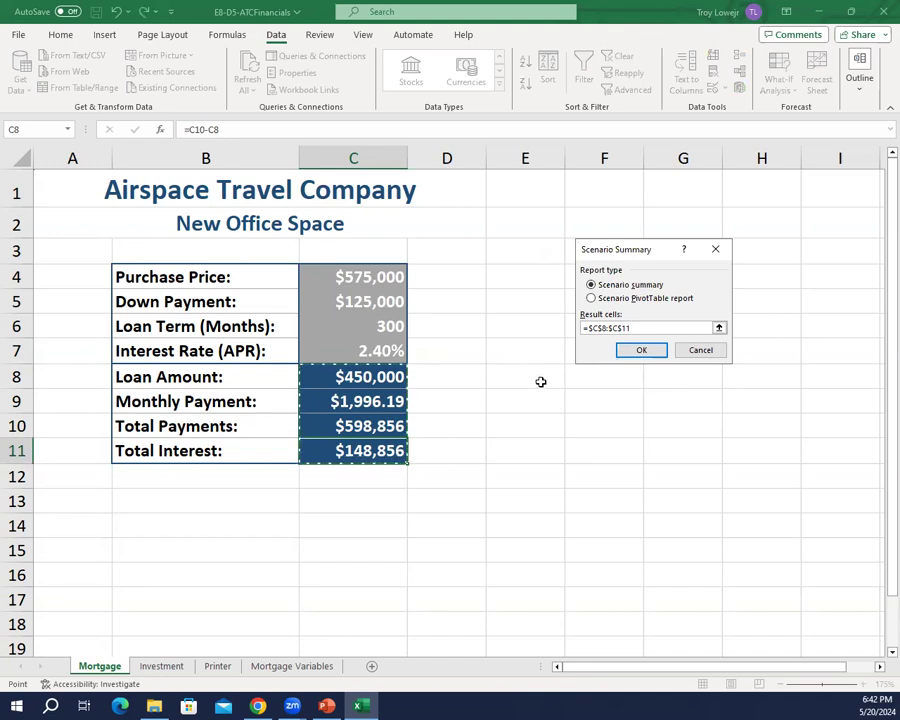
{"action": "left_click", "coordinate": [637, 352]}
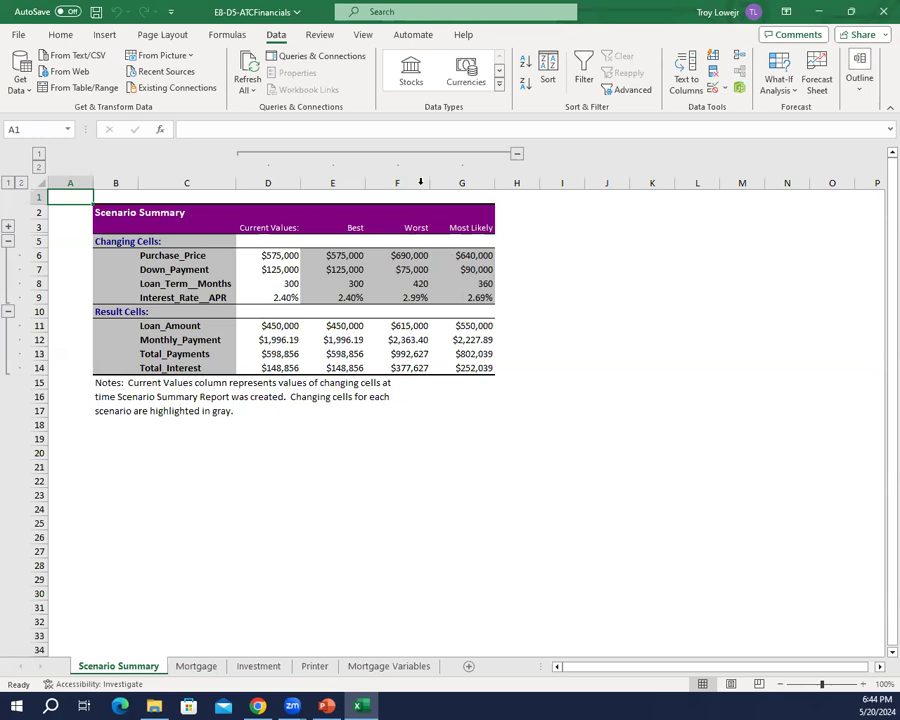
{"action": "left_click", "coordinate": [96, 14]}
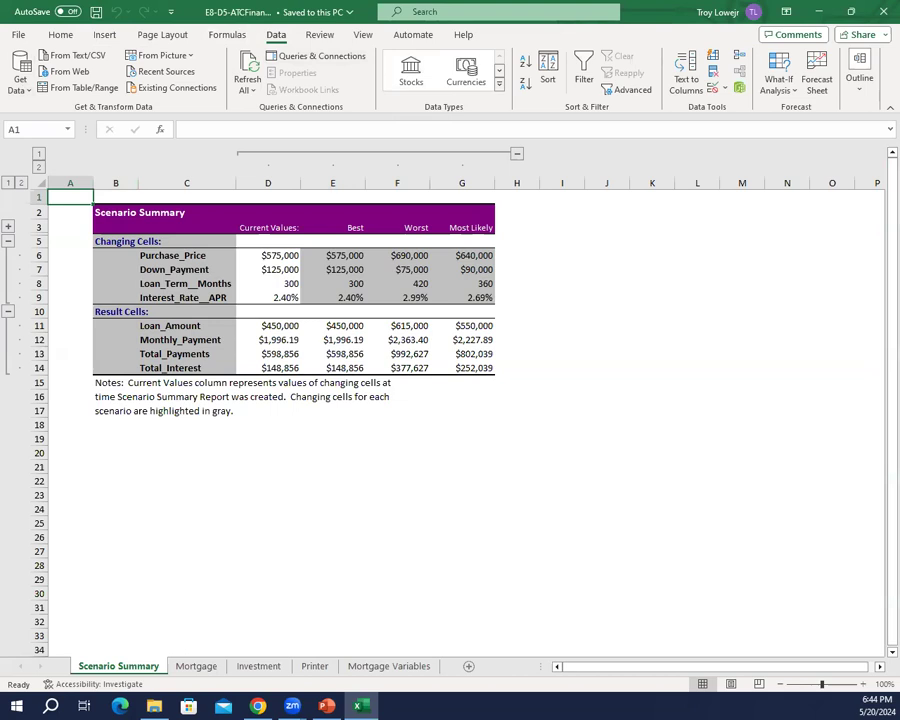
{"action": "key", "text": "alt+Tab"}
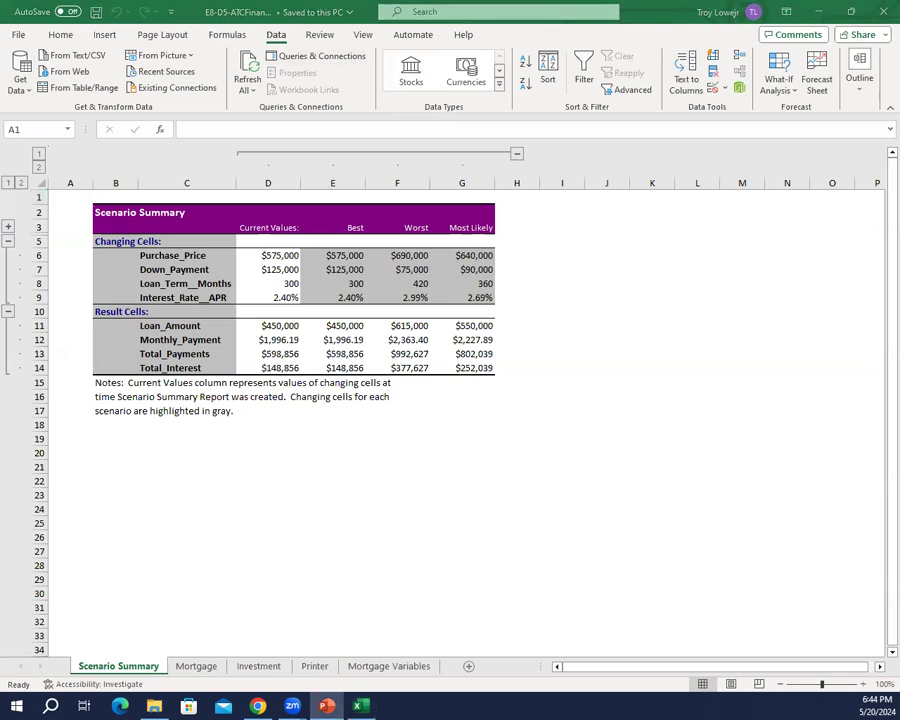
{"action": "key", "text": "alt+Tab"}
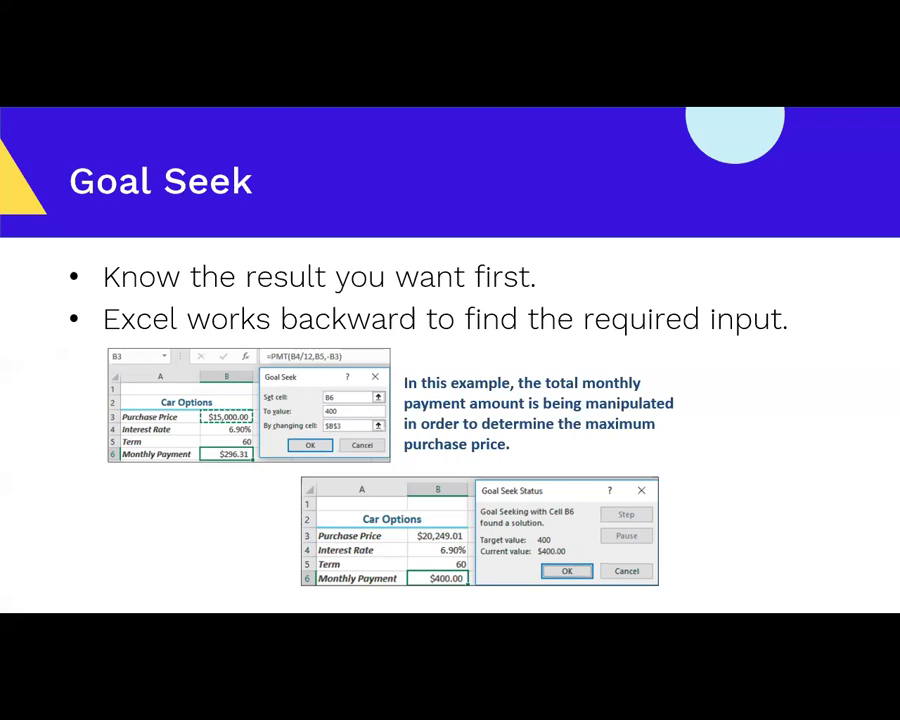
{"action": "key", "text": "Escape"}
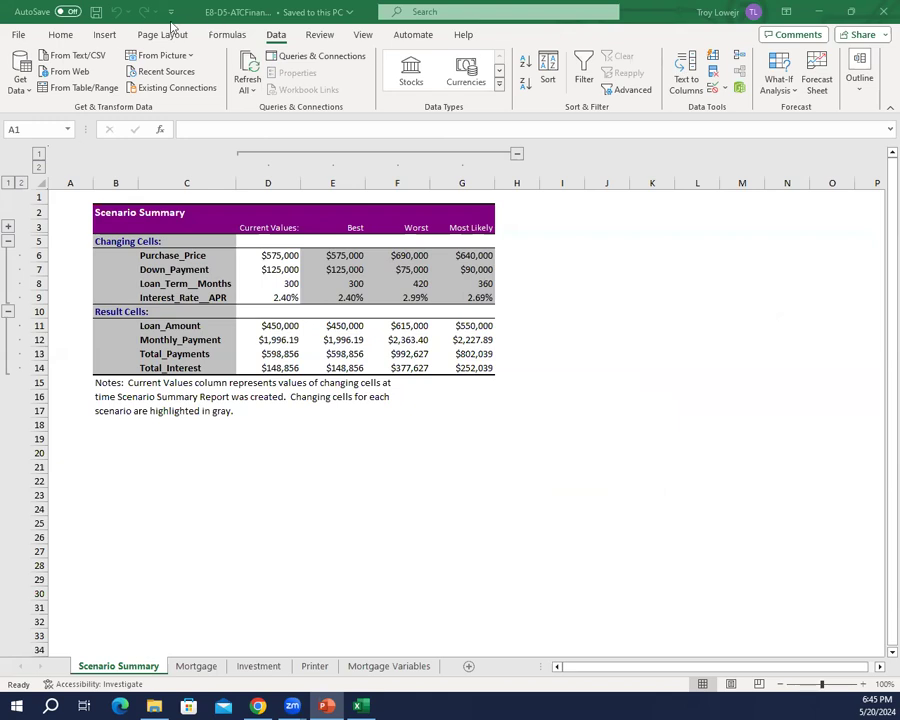
Step: Save a copy of the workbook on the USB disk (F:) as E8-D6-ATCFinancials
{"action": "left_click", "coordinate": [25, 40]}
{"action": "left_click", "coordinate": [19, 36]}
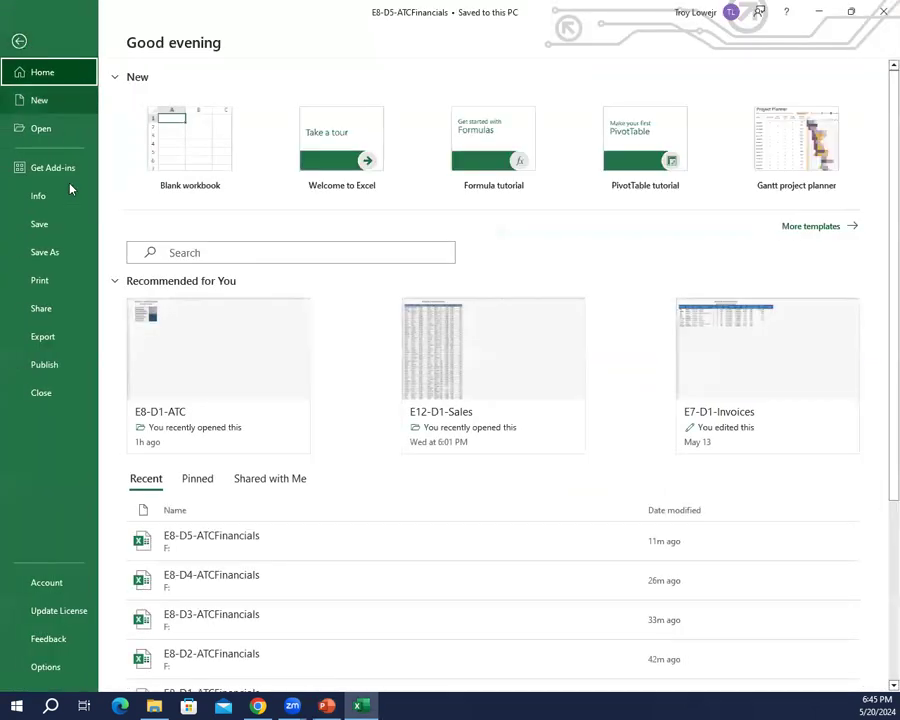
{"action": "left_click", "coordinate": [60, 255]}
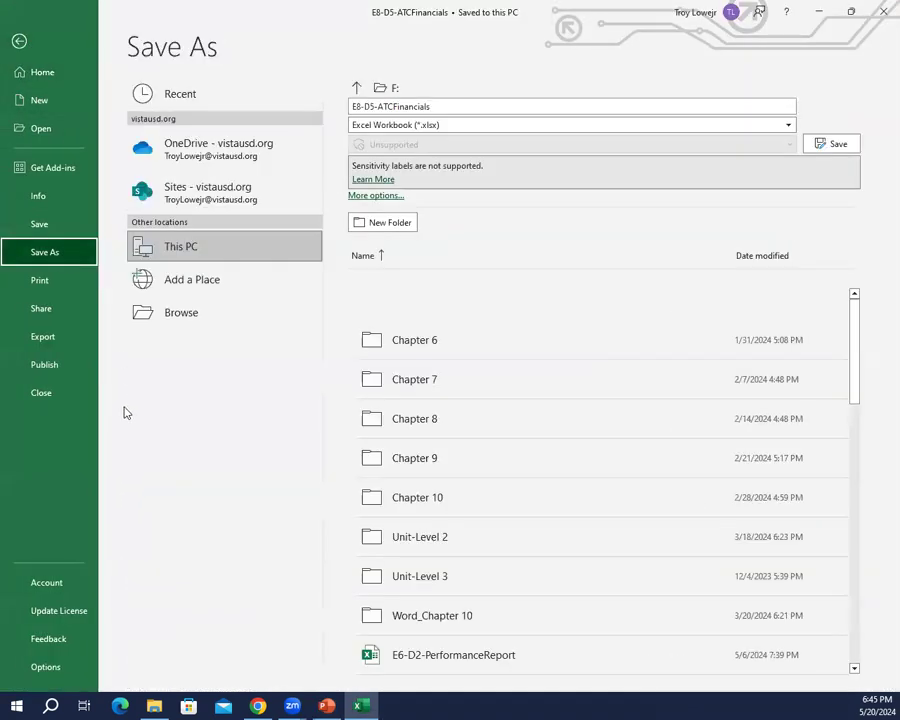
{"action": "left_click", "coordinate": [191, 327]}
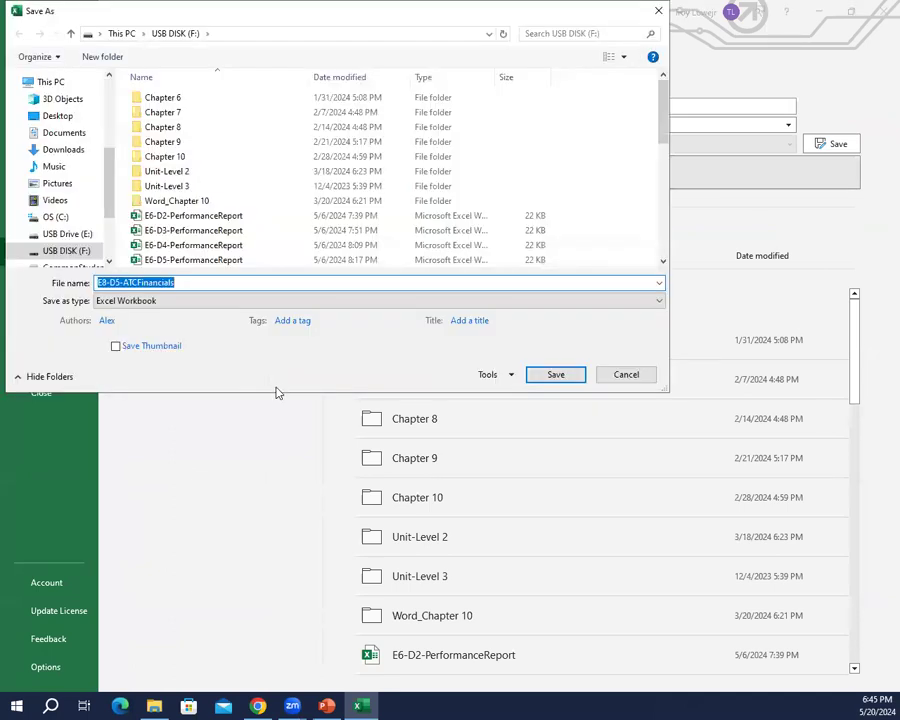
{"action": "key", "text": "End"}
{"action": "key", "text": "Left"}
{"action": "key", "text": "Left"}
{"action": "key", "text": "Left"}
{"action": "key", "text": "Left"}
{"action": "key", "text": "Left"}
{"action": "key", "text": "Left"}
{"action": "key", "text": "Left"}
{"action": "key", "text": "Left"}
{"action": "key", "text": "Left"}
{"action": "key", "text": "Left"}
{"action": "key", "text": "Left"}
{"action": "key", "text": "Left"}
{"action": "key", "text": "Left"}
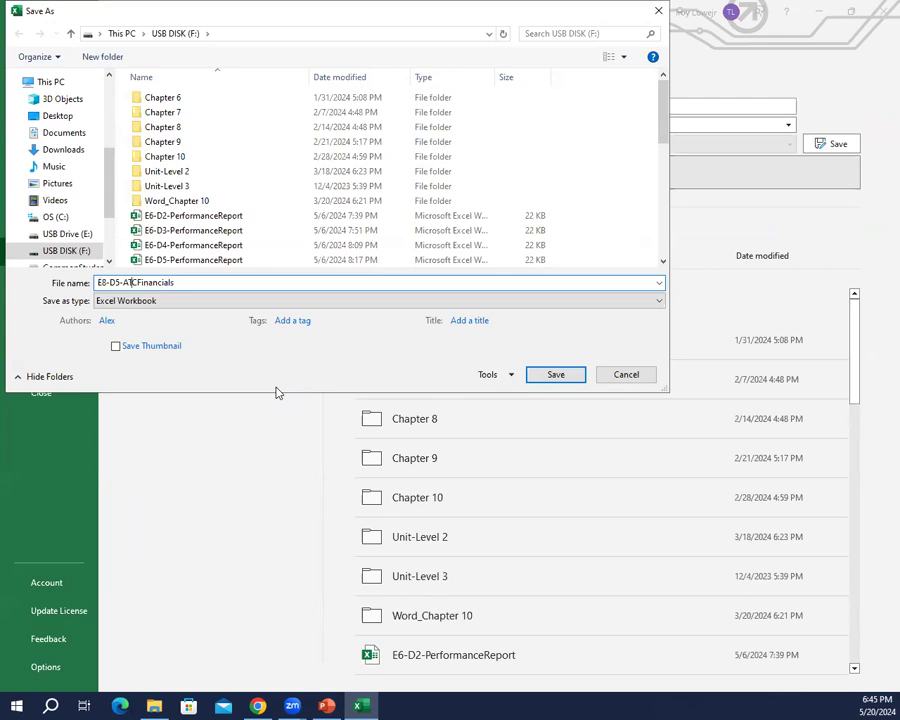
{"action": "key", "text": "Left"}
{"action": "key", "text": "BackSpace"}
{"action": "type", "text": "6"}
{"action": "key", "text": "Return"}
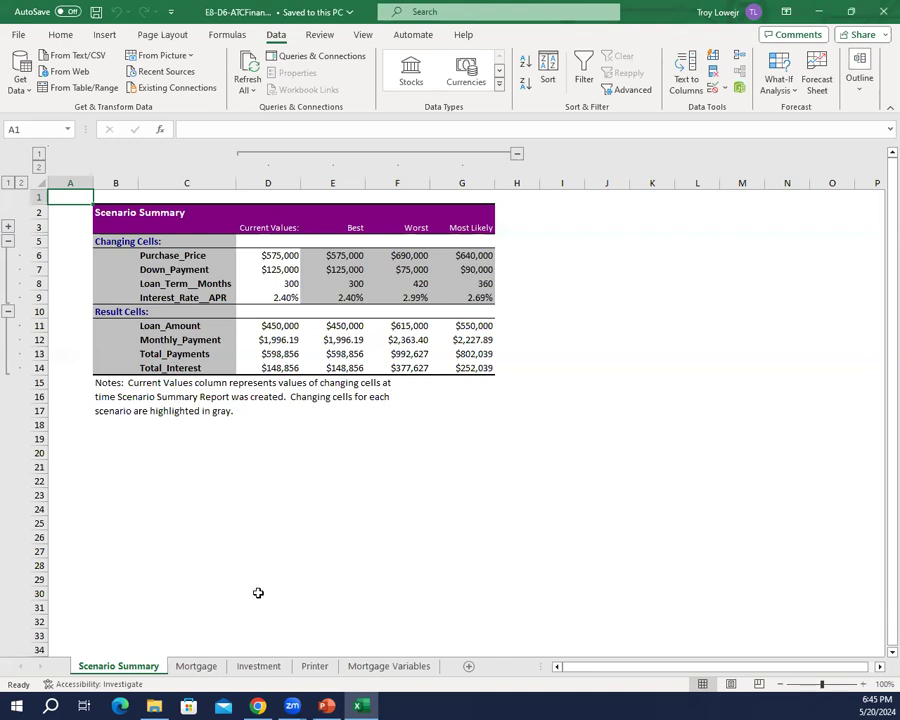
Step: On the Printer sheet, use Goal Seek to set loan term cell C7 to 48 by changing payments cell C5, and keep the solution
{"action": "left_click", "coordinate": [315, 667]}
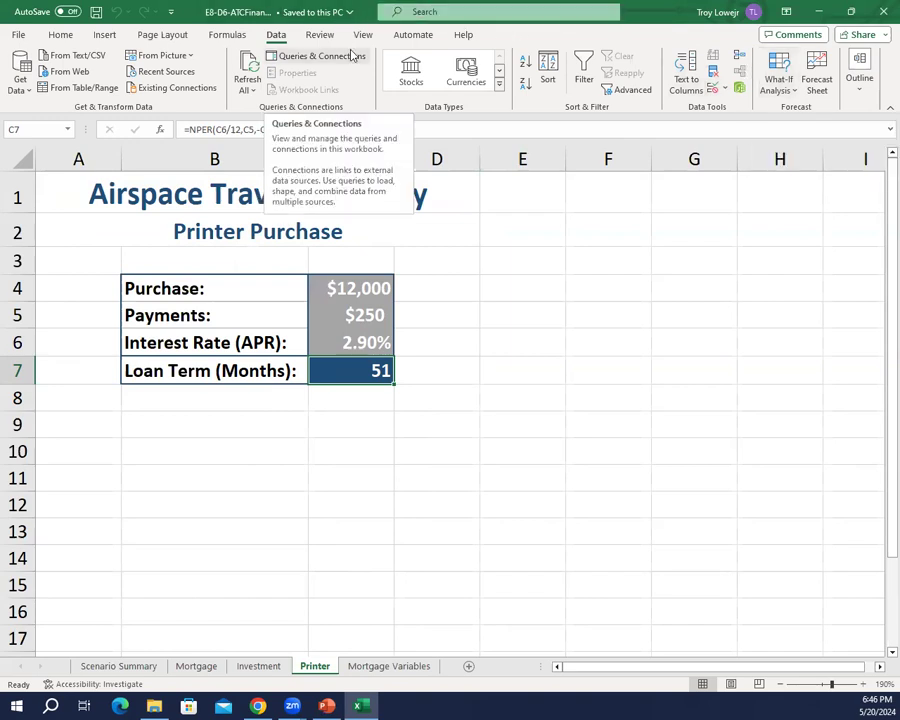
{"action": "left_click", "coordinate": [781, 82]}
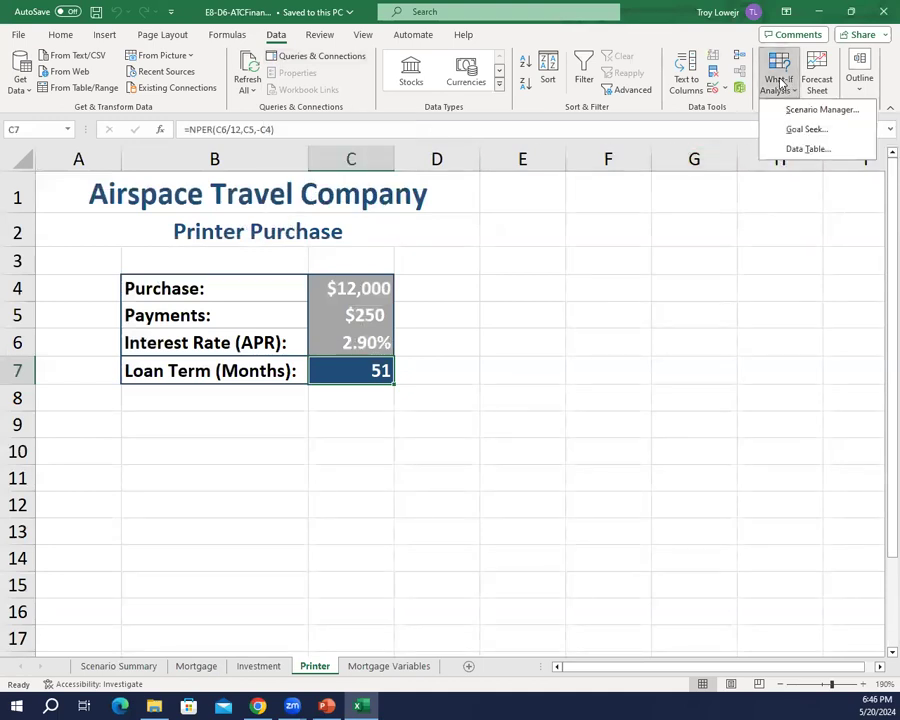
{"action": "left_click", "coordinate": [790, 131]}
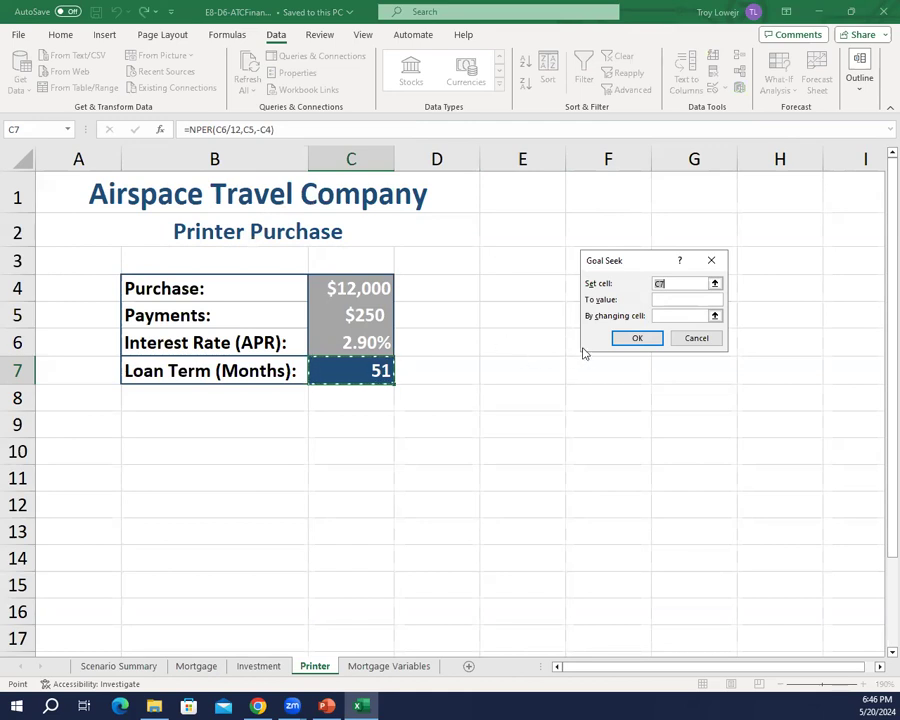
{"action": "left_click", "coordinate": [683, 300]}
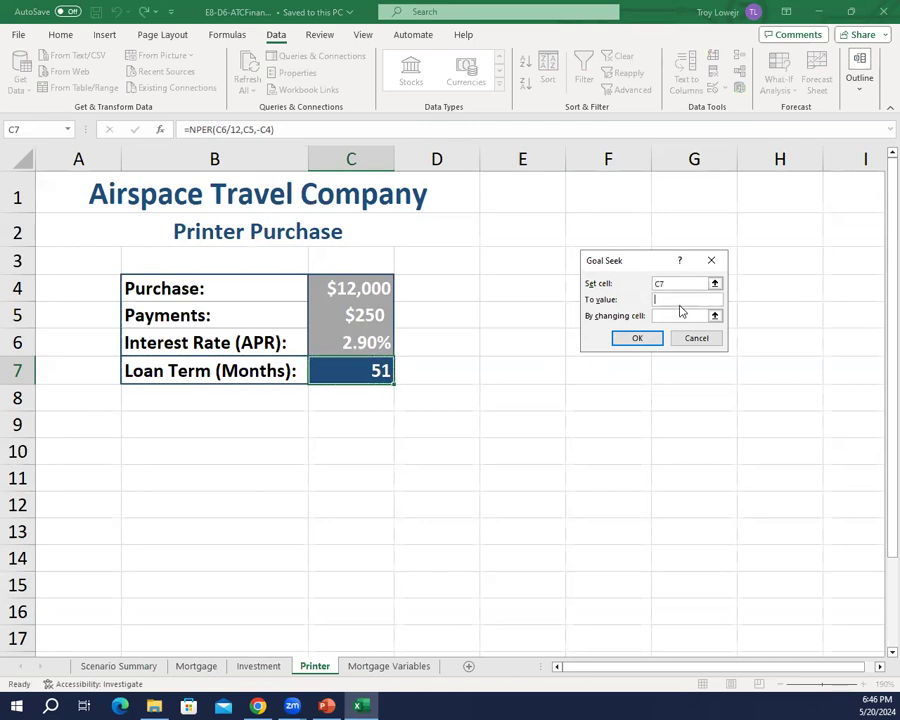
{"action": "type", "text": "48"}
{"action": "left_click", "coordinate": [668, 316]}
{"action": "left_click", "coordinate": [366, 314]}
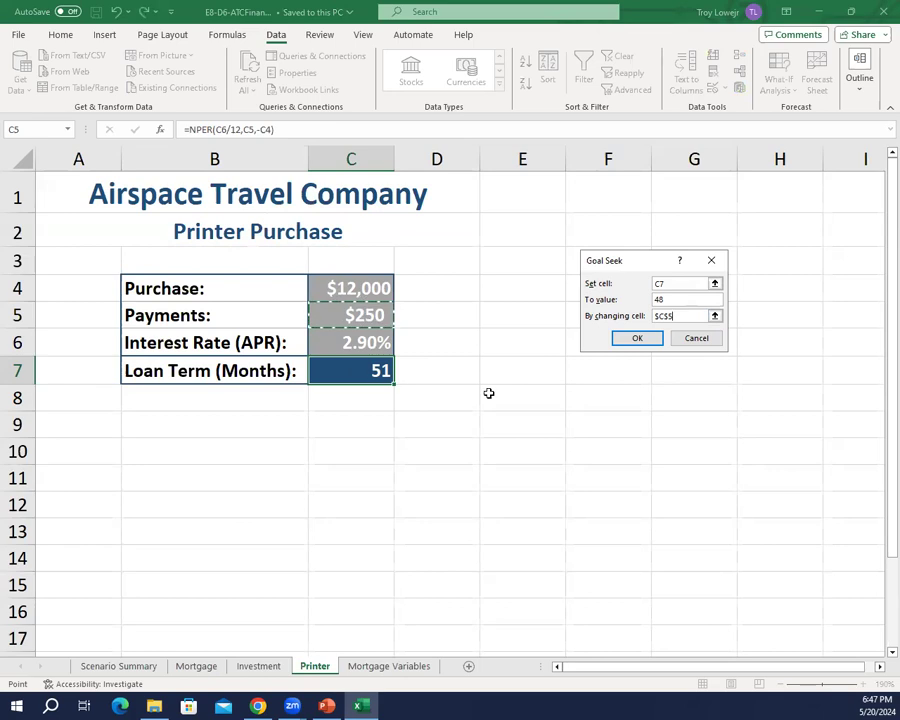
{"action": "left_click", "coordinate": [636, 338]}
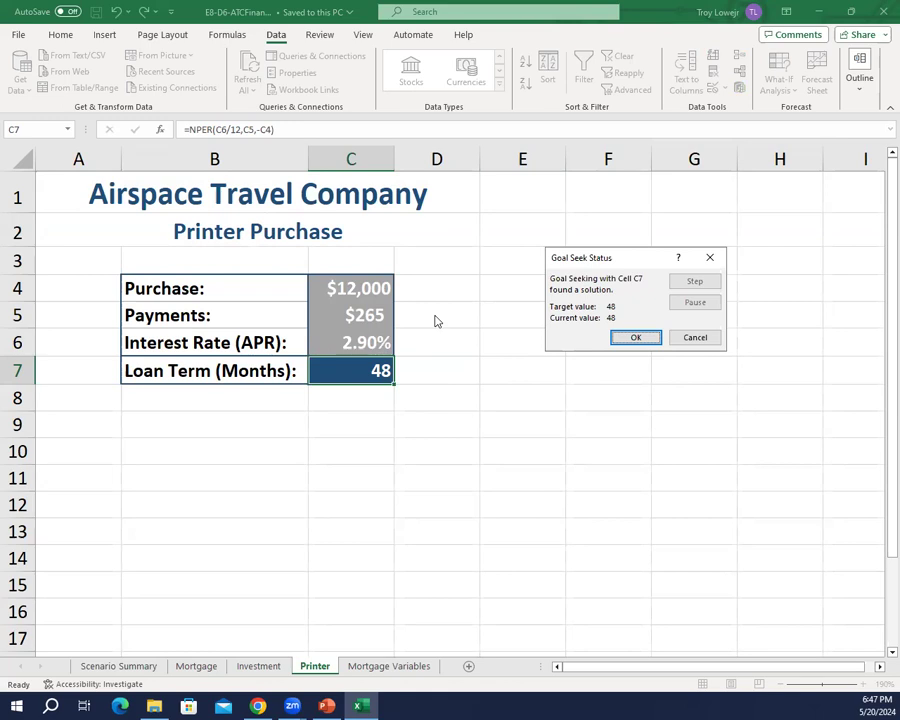
{"action": "left_click", "coordinate": [636, 338]}
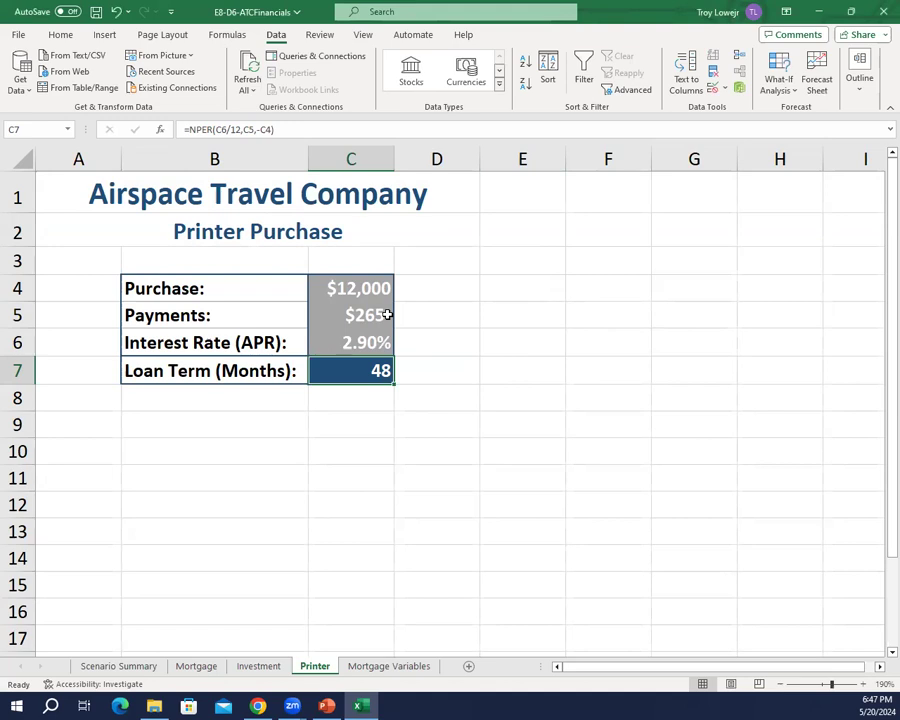
Step: Display the printer payment in C5 with two decimal places and save the workbook
{"action": "left_click", "coordinate": [355, 315]}
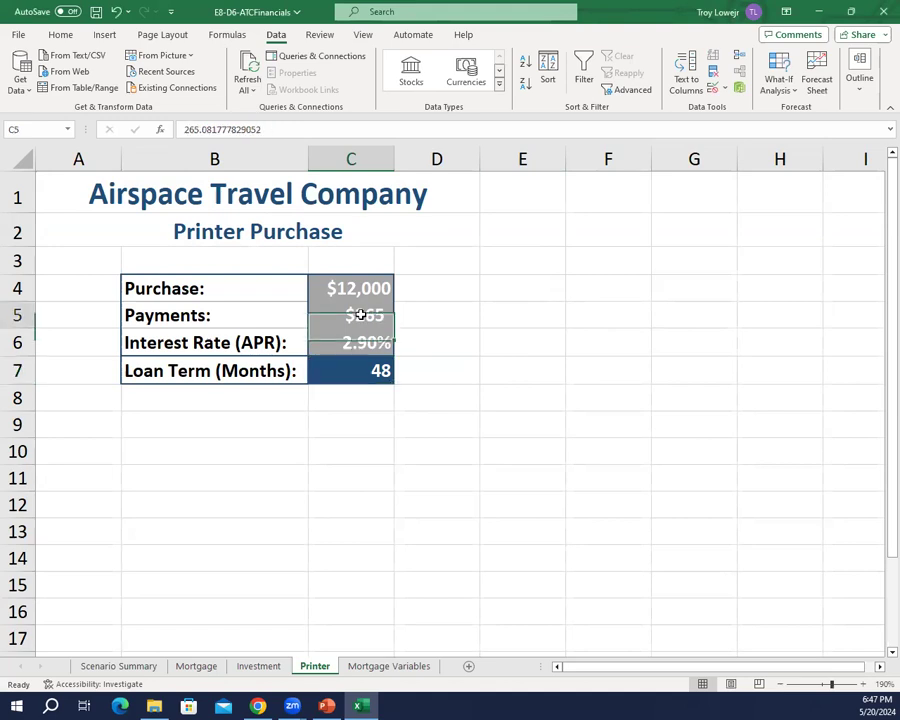
{"action": "left_click", "coordinate": [63, 36]}
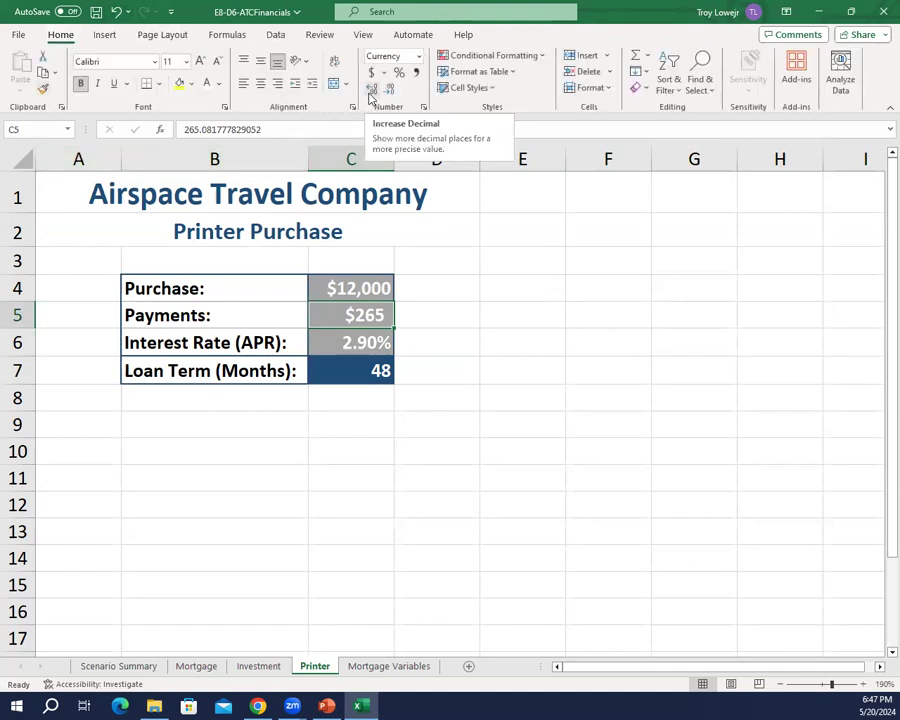
{"action": "left_click", "coordinate": [370, 92]}
{"action": "left_click", "coordinate": [370, 92]}
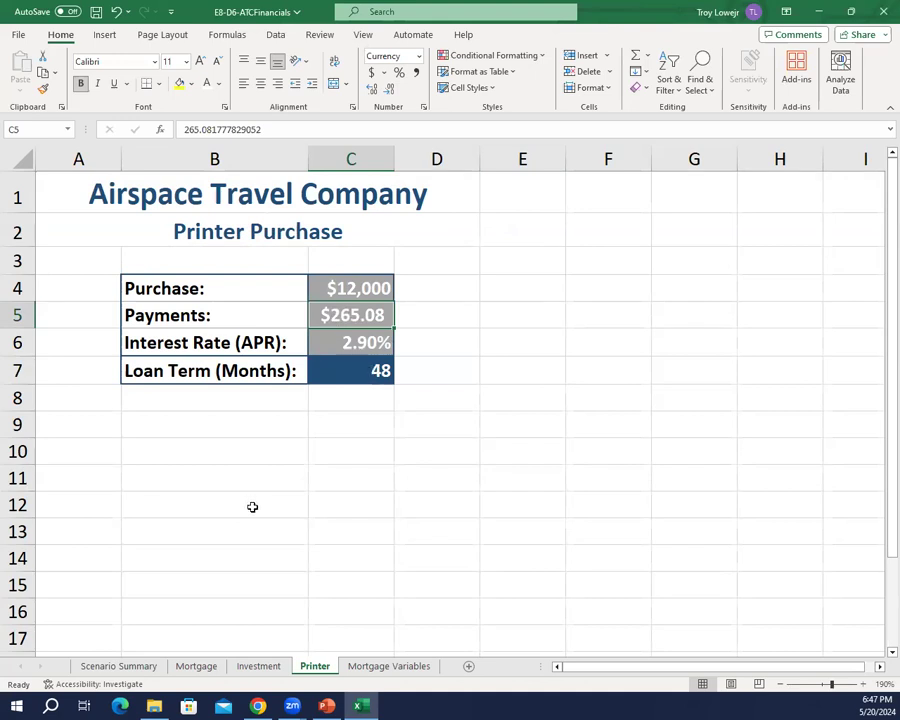
{"action": "left_click", "coordinate": [93, 12]}
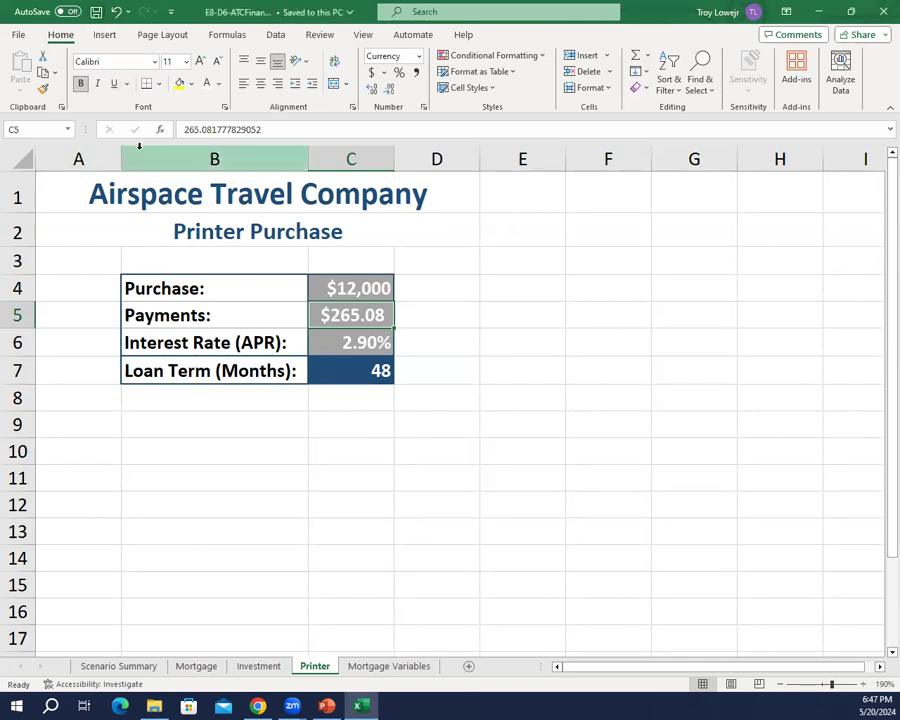